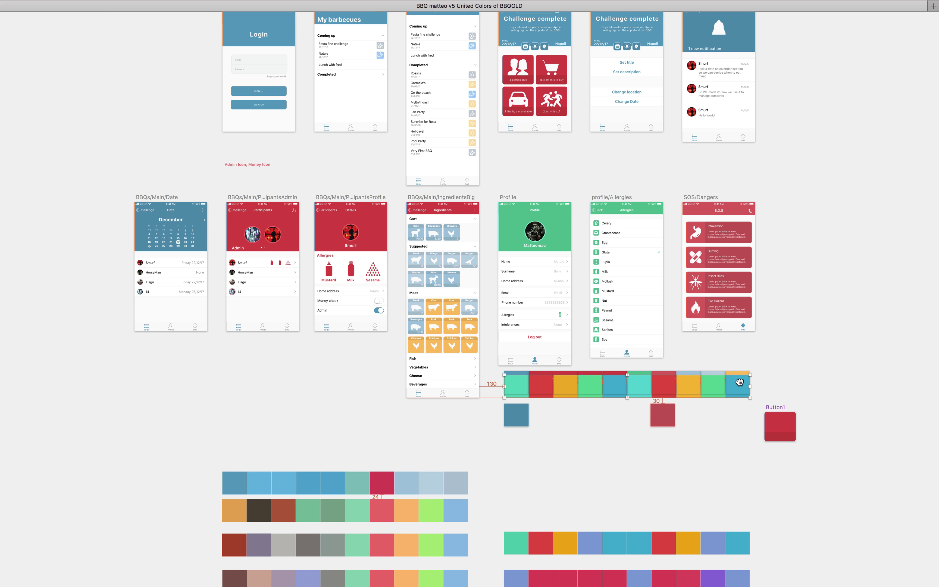
- Place the new color strip over the C0–C9 color swatches below the profile screens and check the recolored screens
left_click_drag(740, 382, 740, 380)
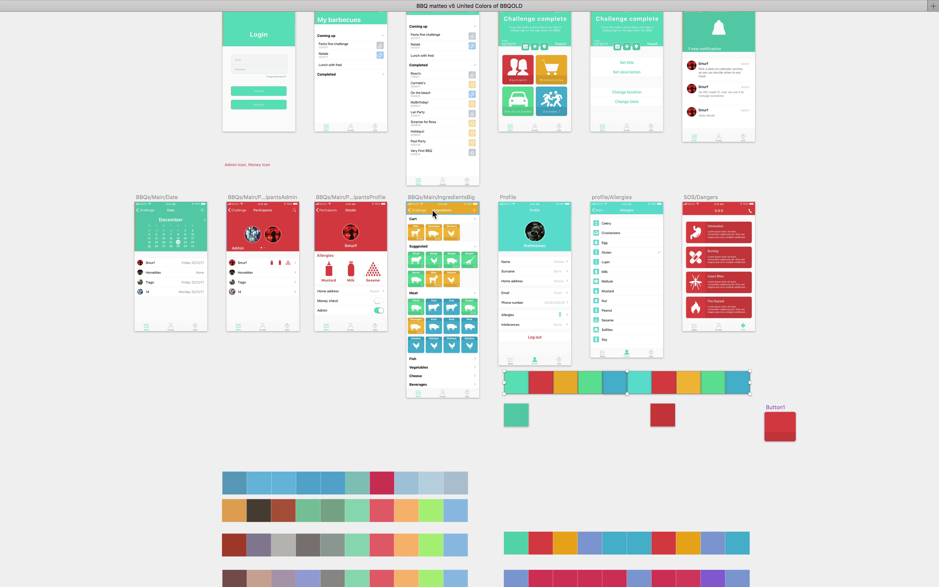
scroll(434, 211, "up", 2)
scroll(529, 294, "up", 5)
left_click(564, 480)
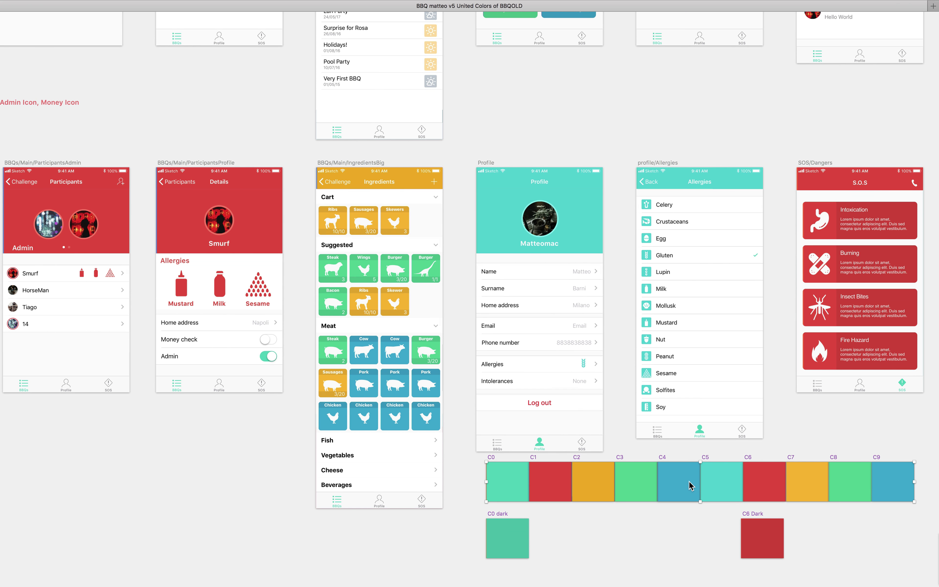
scroll(690, 485, "down", 5)
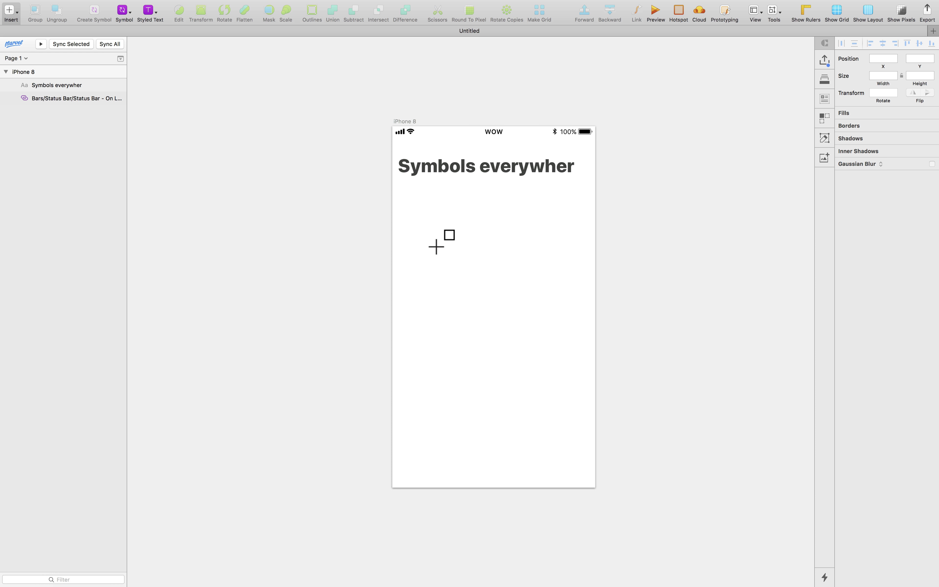
- Draw a full-width rectangle about 375 × 67 below the title on the iPhone 8 artboard
key("Escape")
key("r")
key("Escape")
key("r")
left_click_drag(393, 213, 596, 250)
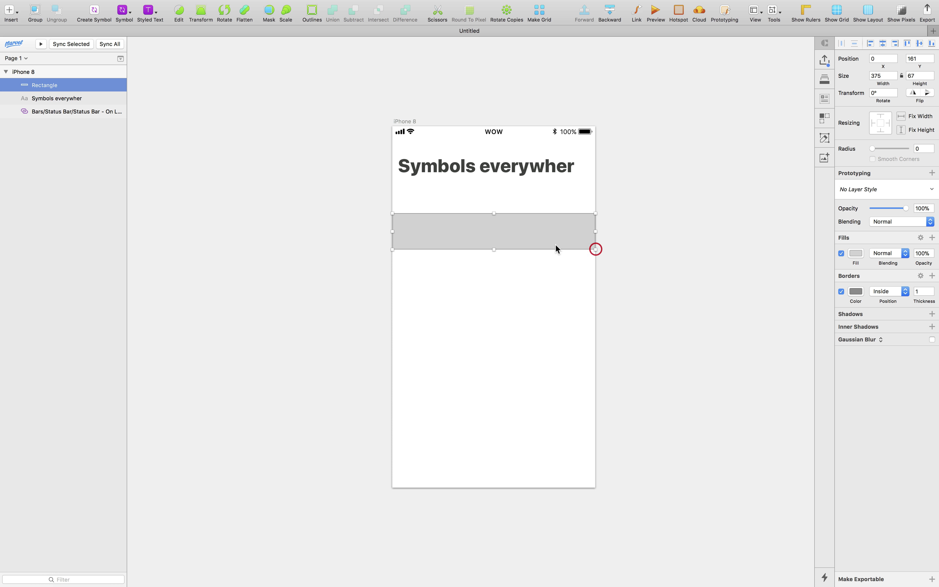
- Remove the rectangle's border and fill it with a golden yellow
left_click(557, 234)
left_click(842, 291)
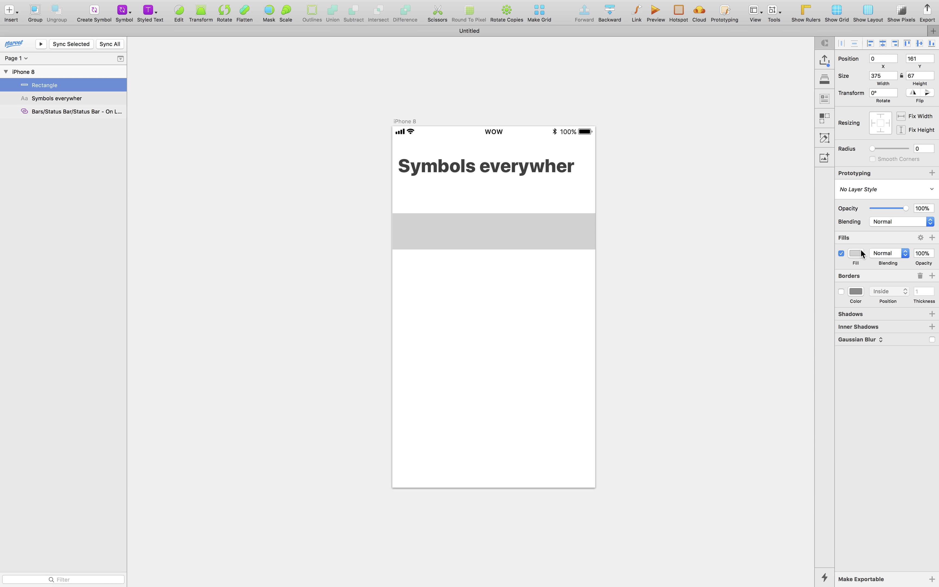
left_click(858, 252)
left_click_drag(861, 373, 862, 375)
left_click_drag(910, 328, 905, 301)
left_click(511, 248)
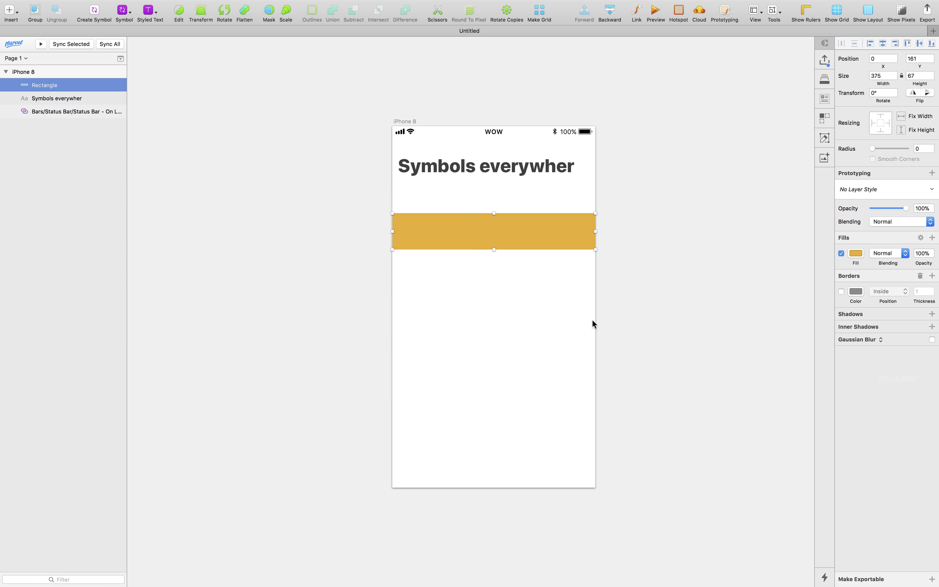
- Add a text box about 185 wide inside the yellow bar, in Medium weight at size 22, at about X 11, Y 179
scroll(592, 319, "up", 2)
key("t")
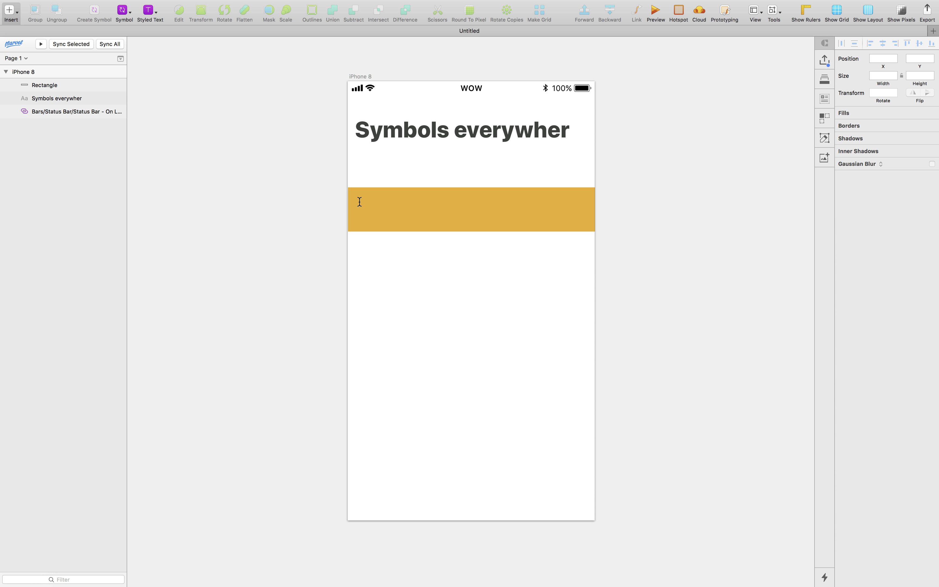
left_click_drag(476, 221, 477, 221)
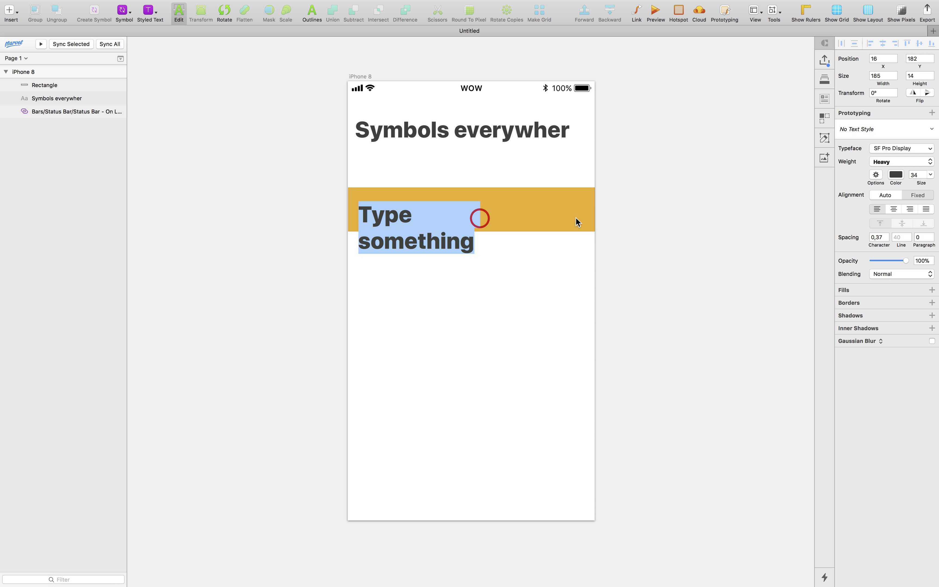
left_click(885, 163)
left_click(895, 106)
left_click_drag(921, 174, 901, 174)
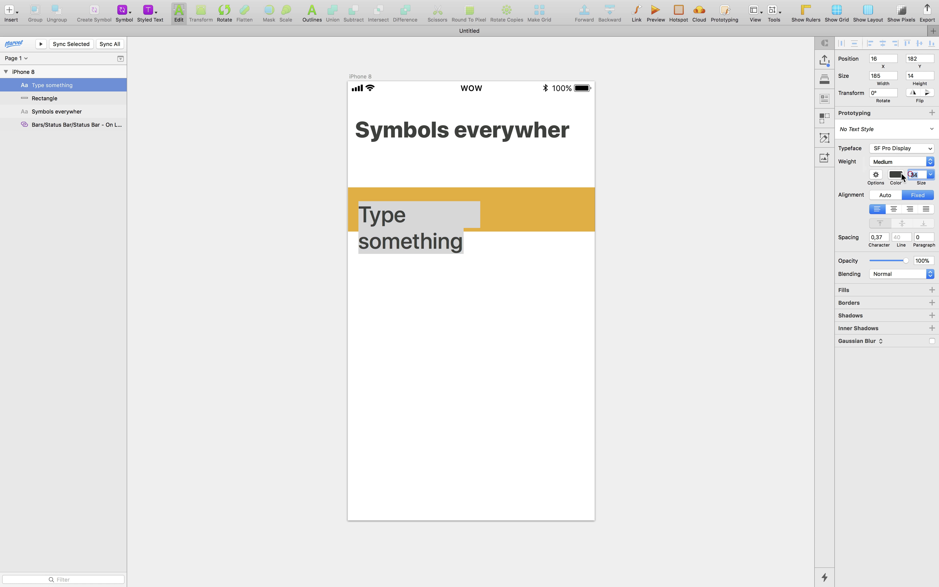
type("22")
key("Return")
left_click(519, 272)
left_click_drag(427, 222, 424, 213)
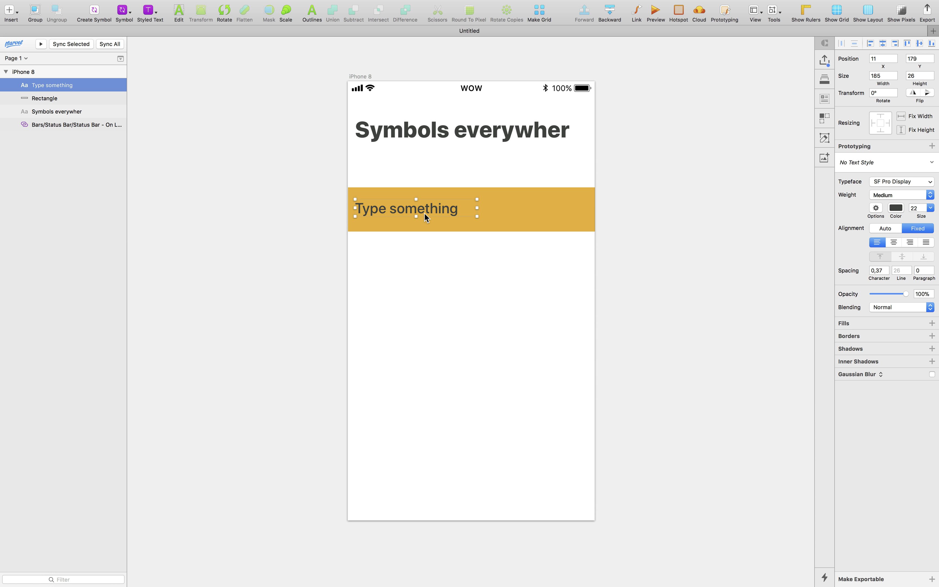
- Replace the placeholder text in the yellow bar with "First"
double_click(424, 213)
key("super+a")
type("first")
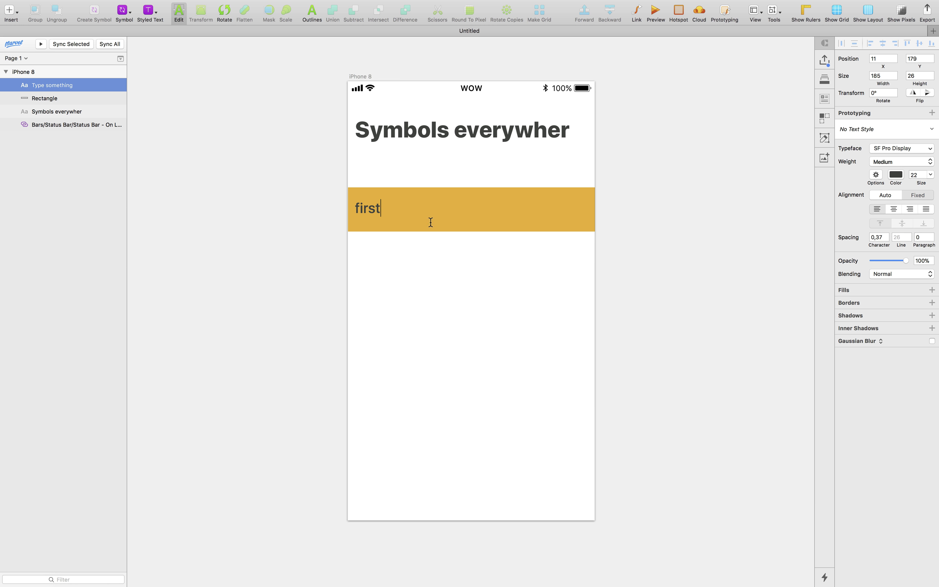
type("F")
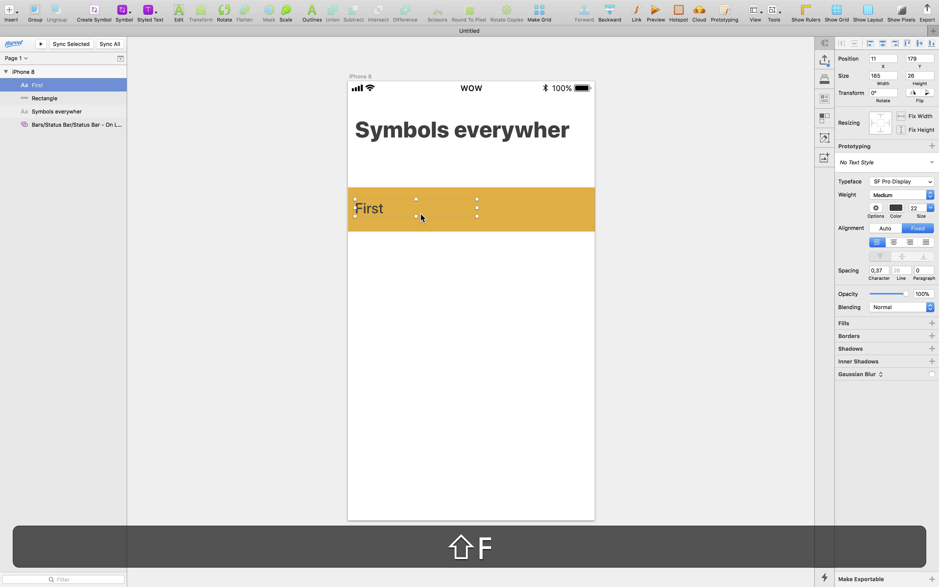
left_click(380, 210)
key("Escape")
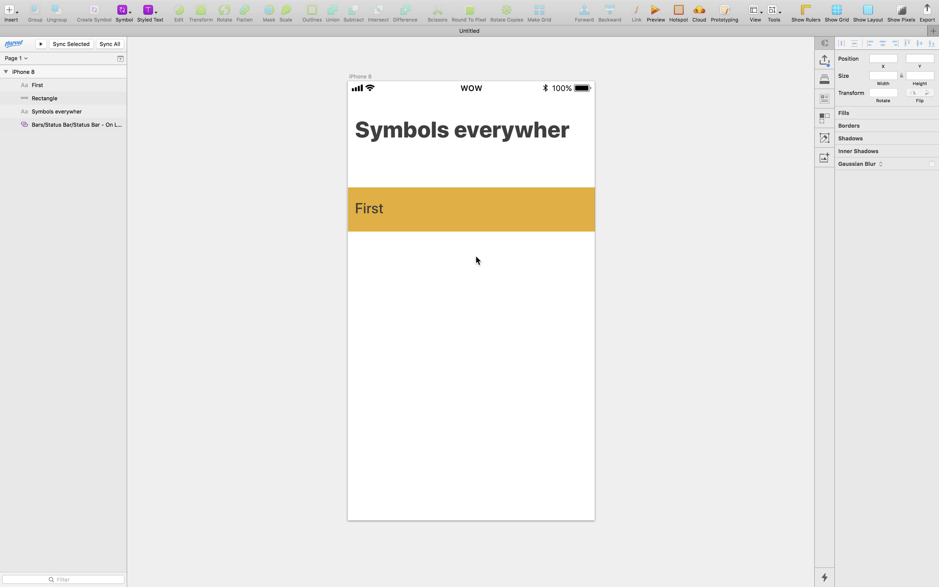
- Draw a polygon about 32 × 32 at the right end of the yellow bar
left_click(9, 10)
mouse_move(99, 32)
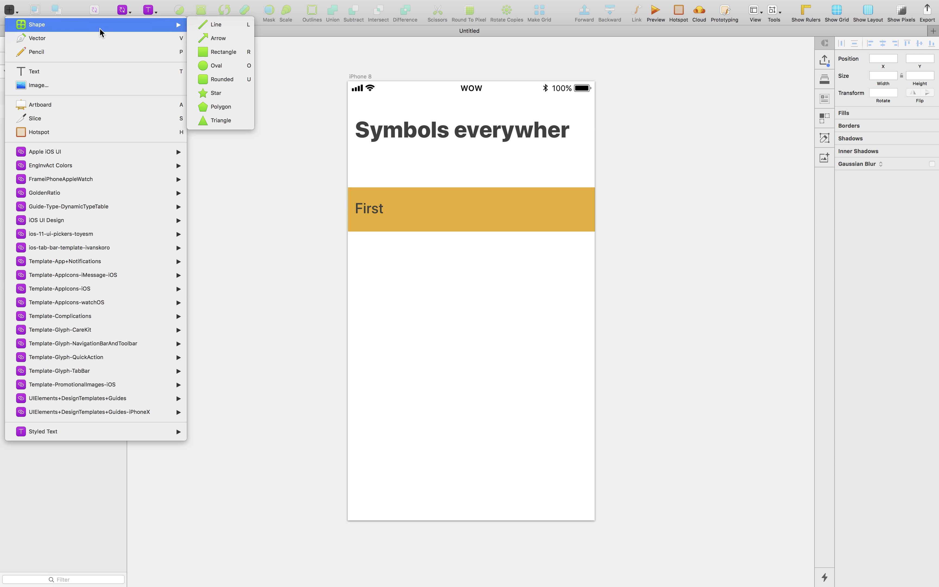
left_click(228, 81)
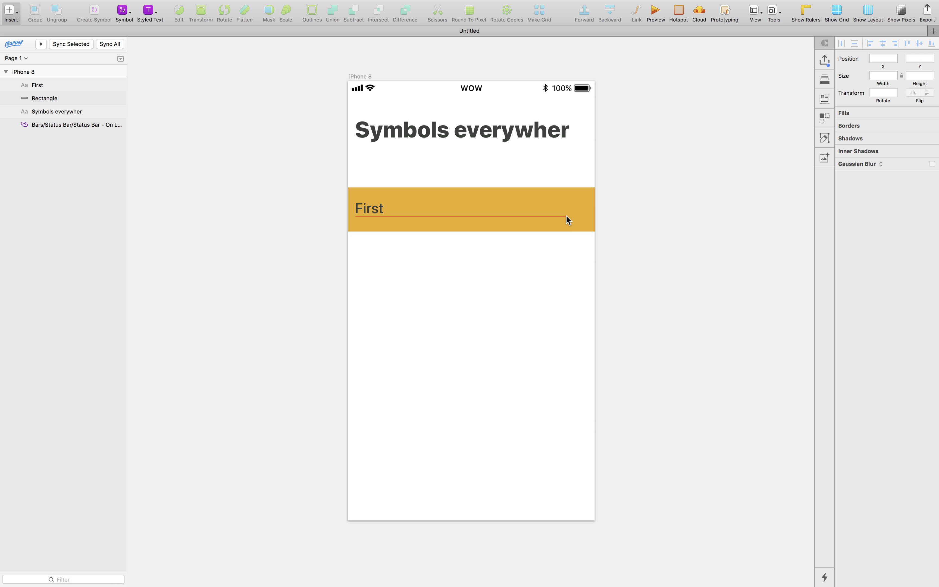
mouse_move(567, 215)
left_mouse_down()
mouse_move(589, 196)
mouse_move(571, 209)
left_mouse_up()
- Remove the polygon's border and set its fill to white
left_click(841, 282)
left_click(856, 244)
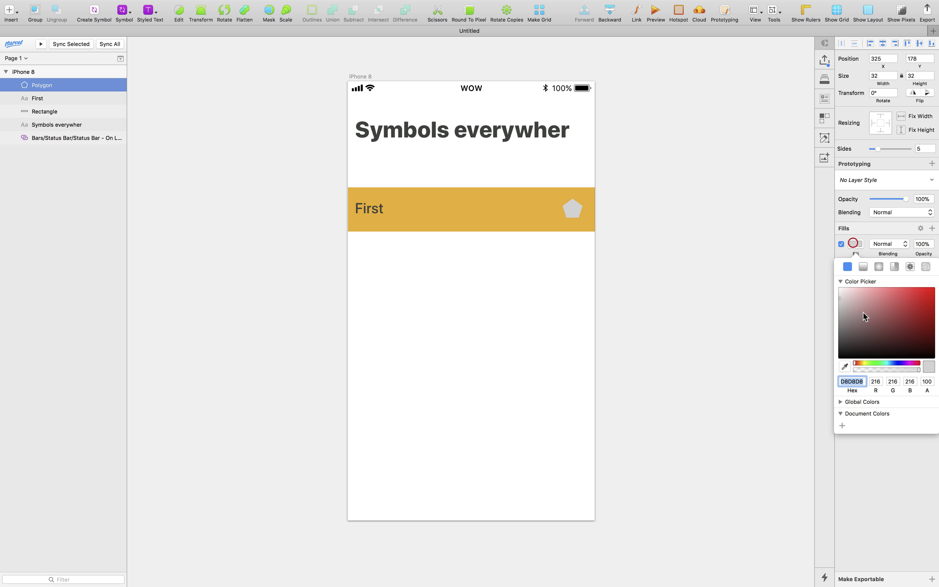
left_click_drag(864, 316, 835, 286)
left_click(626, 230)
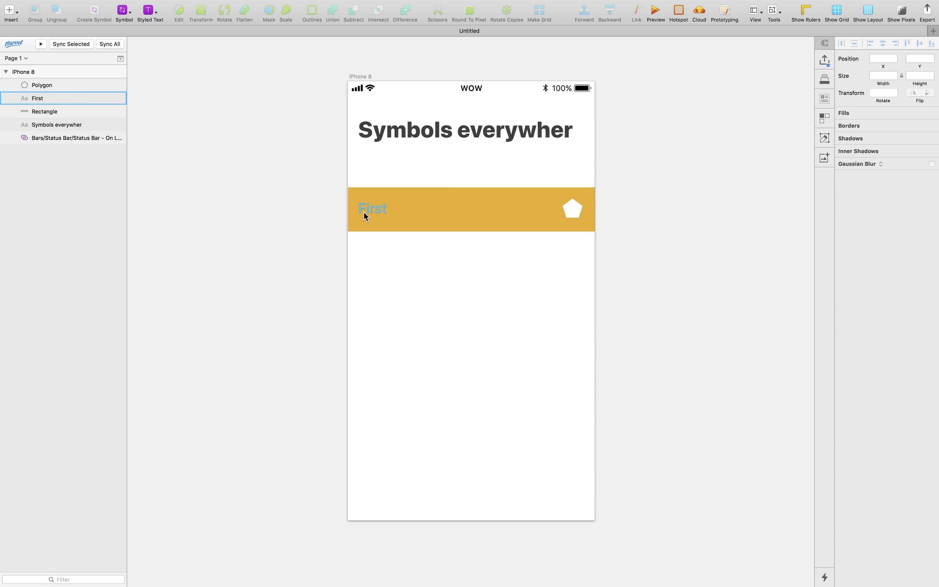
- Add a text box about 338 × 121 below the yellow bar with the placeholder paragraph starting "Lorem ipsum dolor sit amet"
left_click(364, 208)
left_click(415, 275)
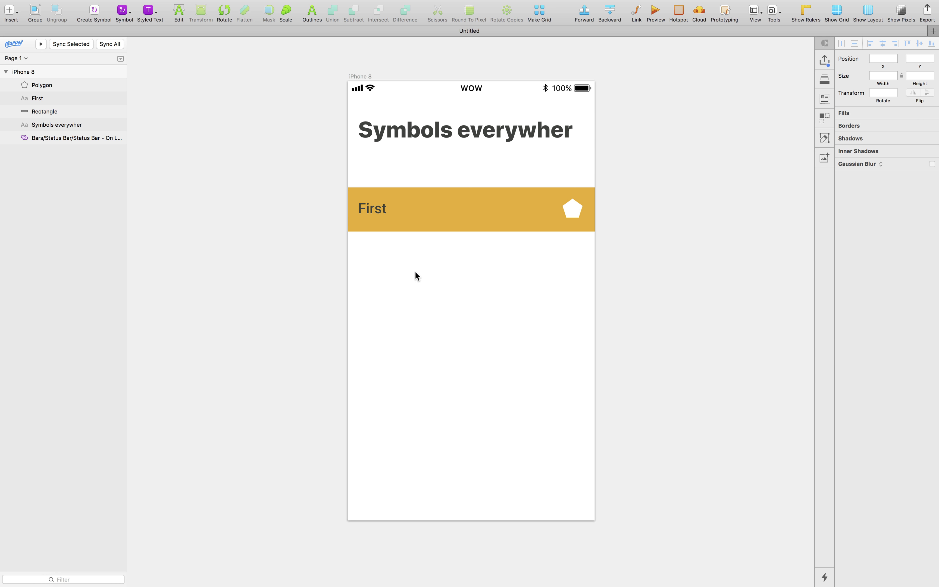
key("r")
left_click_drag(357, 244, 579, 321)
key("super+a")
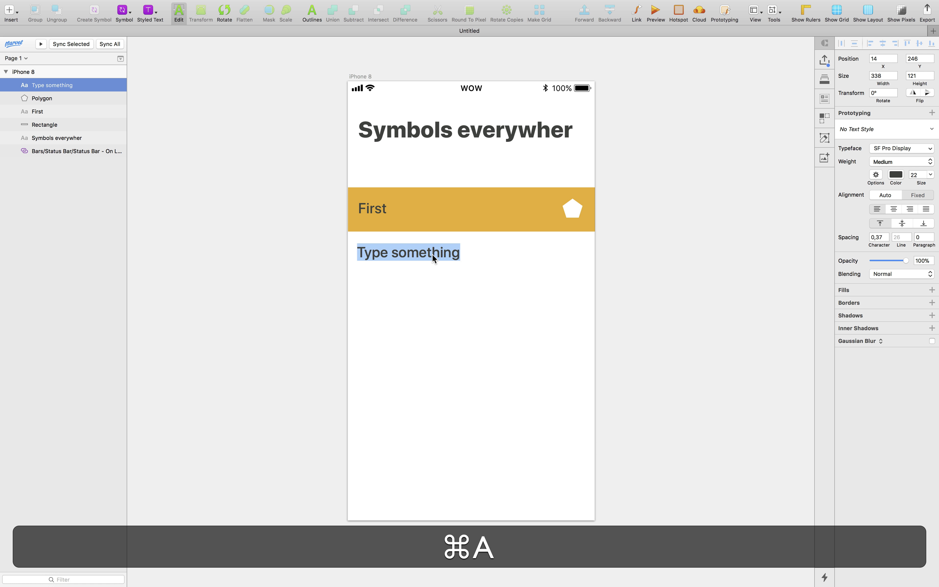
type("Lorem ipsum dolor sit amet, consectetur adipiscing elit. Curabitur finibus vitae risus vitae ultrices. Morbi elementum mi at augue placerat.")
left_click(647, 283)
- Set the lorem ipsum paragraph to size 20 and Regular weight
left_click(445, 264)
left_click_drag(921, 209, 880, 212)
type("20")
key("Return")
left_click(447, 291)
left_click(890, 197)
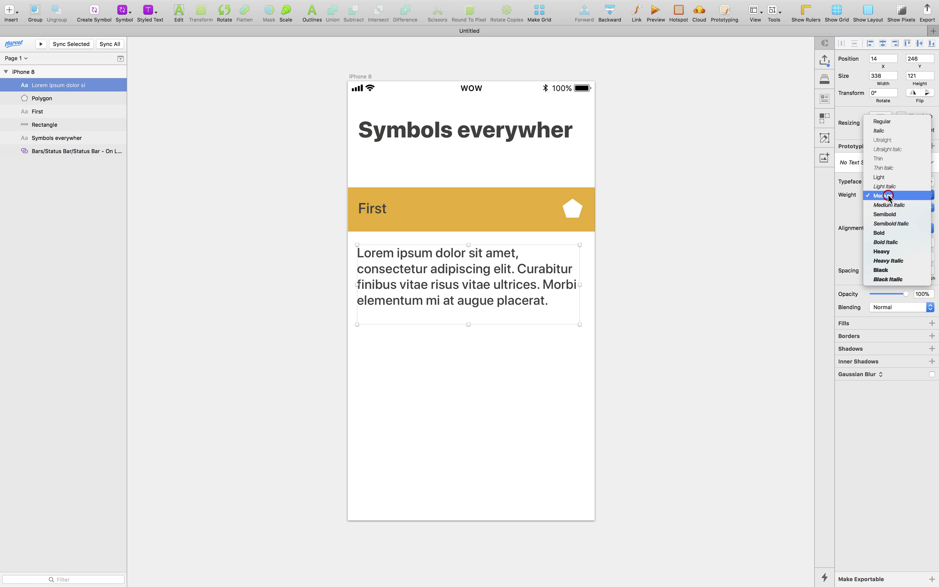
left_click(888, 122)
left_click(646, 271)
- Align the left edges of the paragraph, the "First" label and the "Symbols everywher" title
left_click(470, 268)
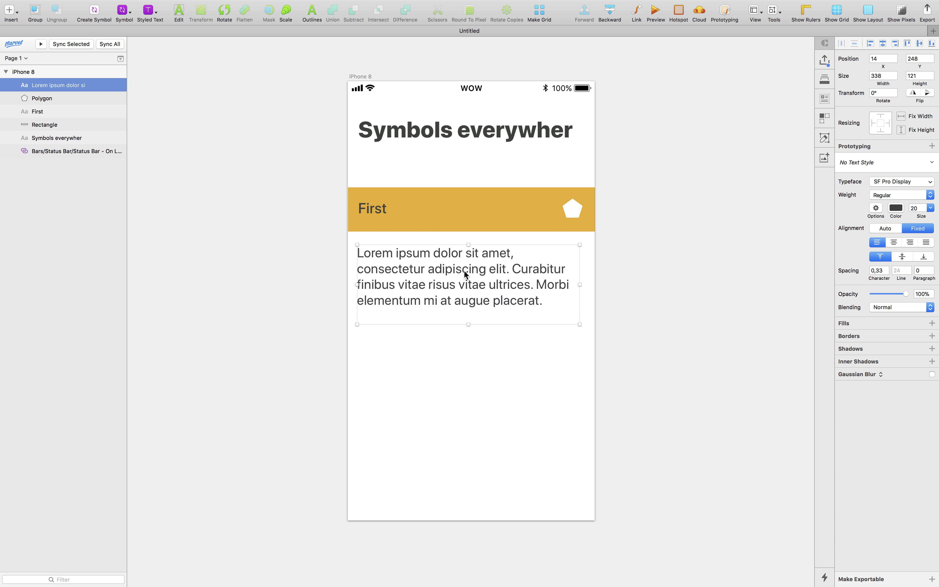
left_click(380, 213, "shift")
left_click(393, 135, "shift")
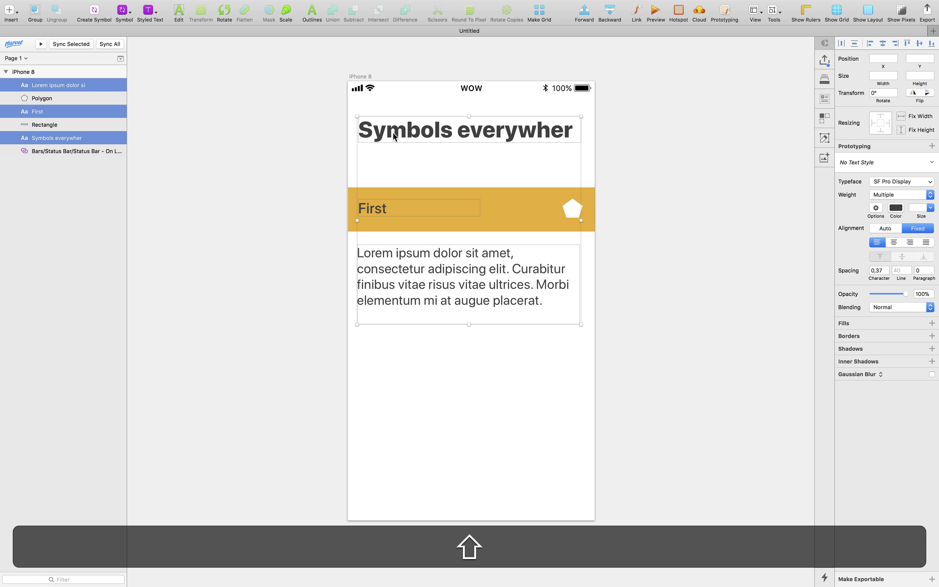
left_click(869, 45)
left_click(672, 289)
- Group the yellow bar, its "First" label, the polygon and the lorem ipsum paragraph
scroll(482, 243, "up", 3)
left_click_drag(339, 154, 594, 311)
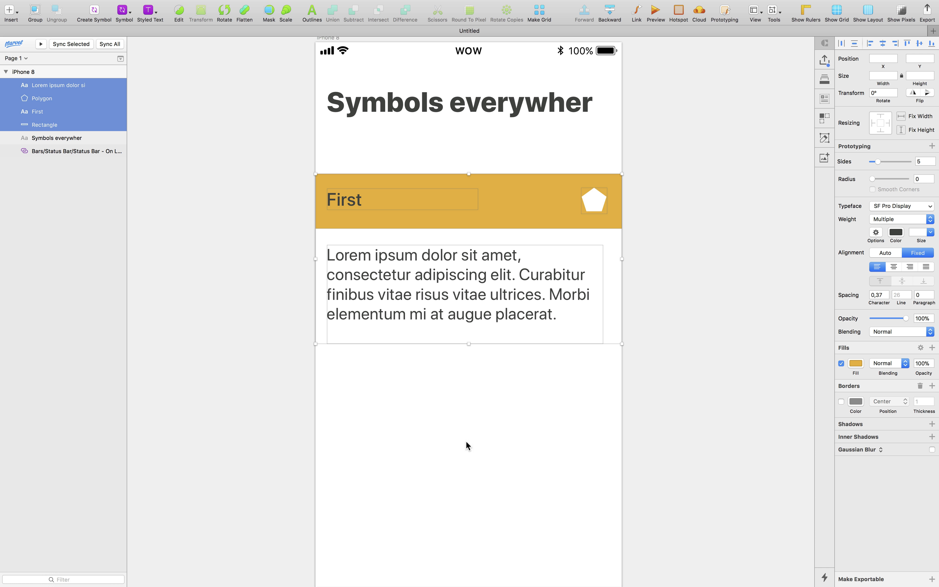
left_click(35, 12)
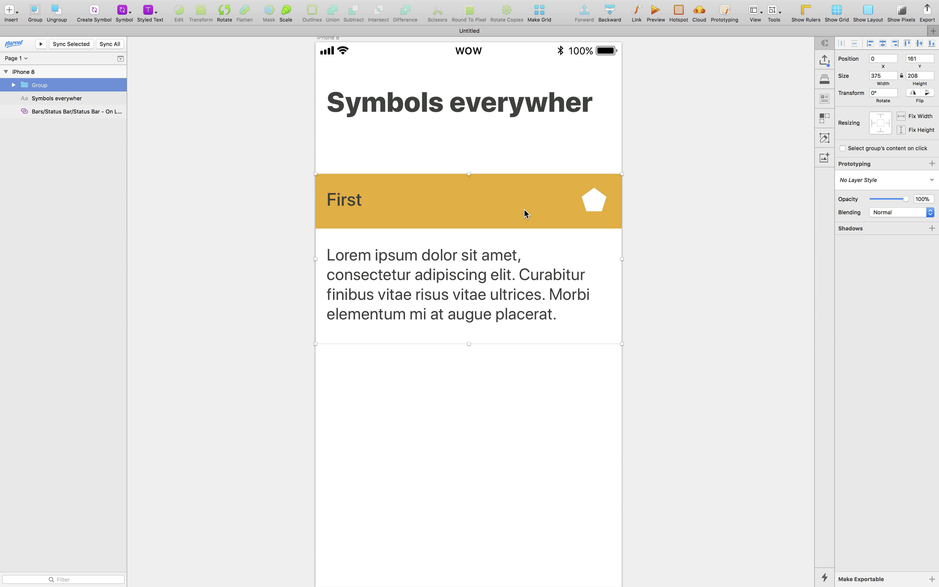
- Duplicate the group and place the copy directly below the original on the artboard
left_click_drag(525, 213, 524, 410)
left_click(735, 418)
scroll(736, 418, "down", 5)
scroll(736, 418, "up", 3)
scroll(736, 418, "right", 3)
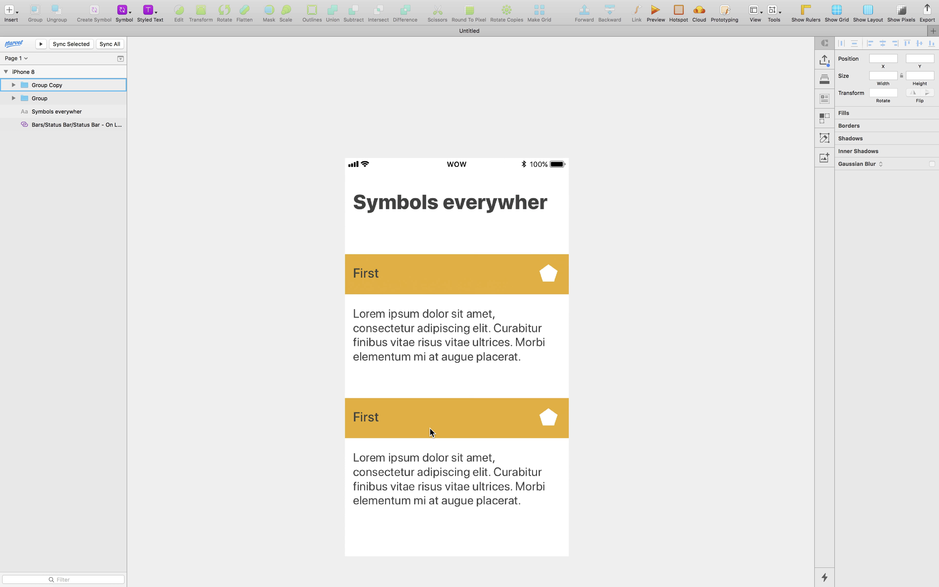
- Change the heading in the copied group to "Second"
left_click(361, 417)
double_click(362, 418)
double_click(370, 420)
type("Second")
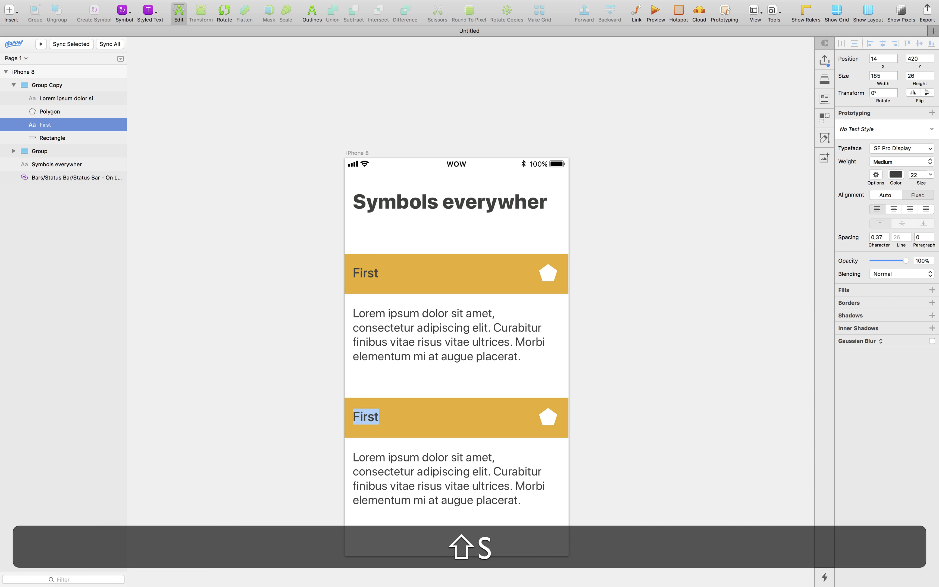
left_click(549, 419)
left_click(465, 481)
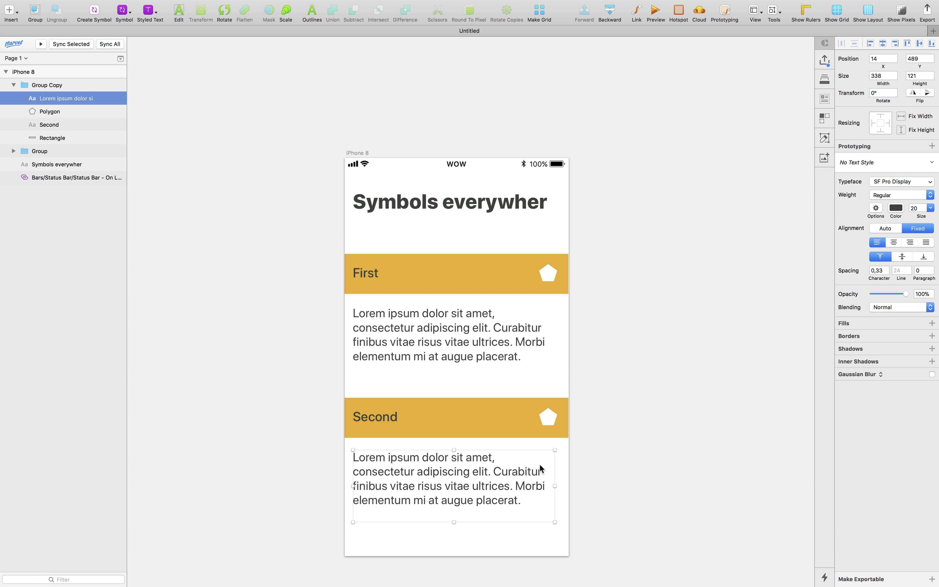
left_click(599, 379)
- Add the note "i want different colors" at size 40 in a text box about 492 × 160 above the artboard
scroll(599, 380, "down", 3)
scroll(599, 379, "right", 2)
key("t")
left_click_drag(360, 125, 571, 193)
left_click_drag(917, 174, 898, 173)
type("40")
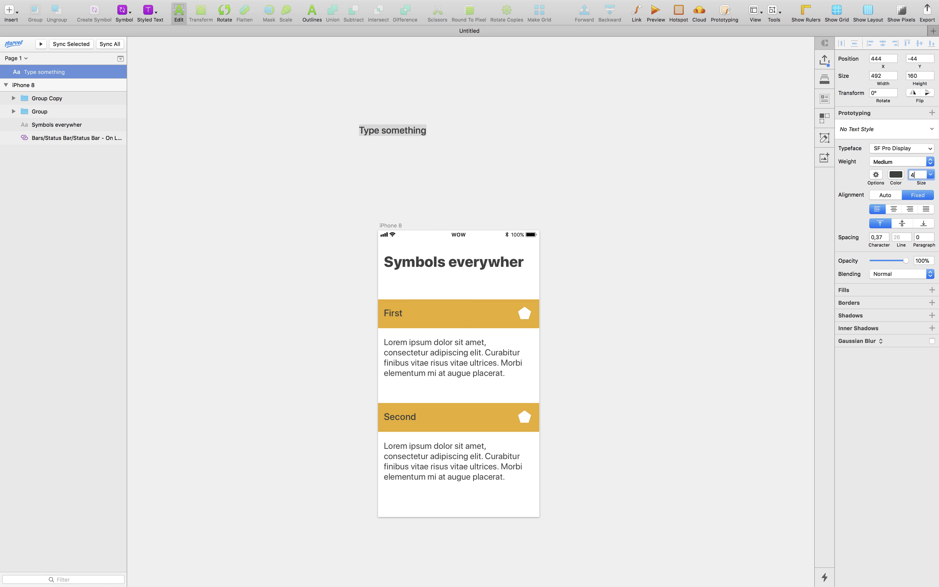
key("Return")
type("i want different colors")
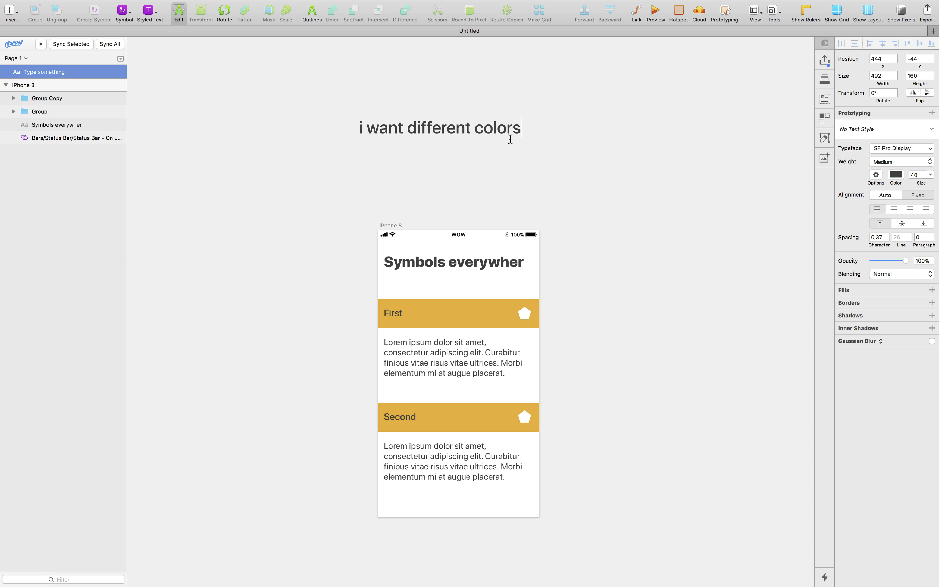
left_click(579, 163)
left_click_drag(454, 125, 466, 129)
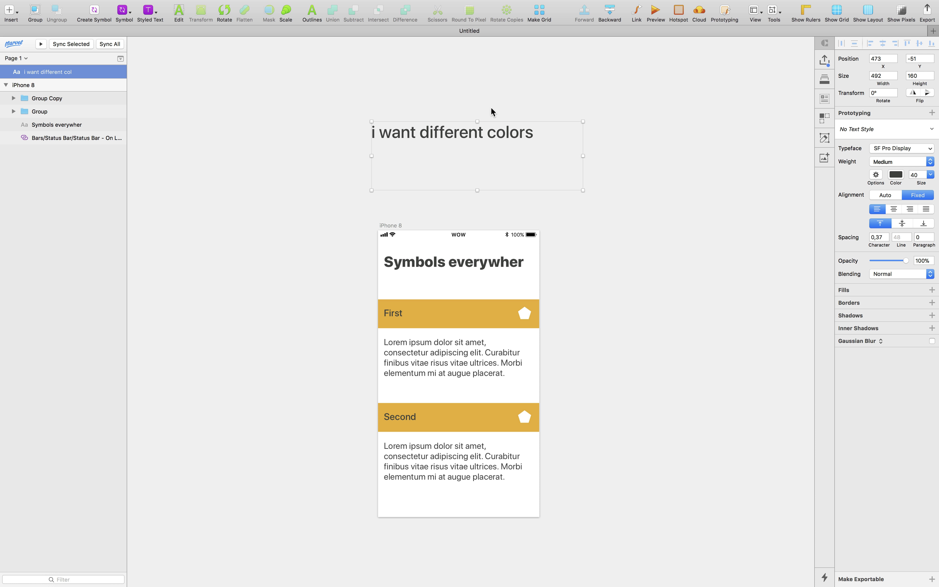
- Change "colors" to "icons!" in the note above the artboard and add a second line reading "by boss"
double_click(498, 134)
type("icons!")
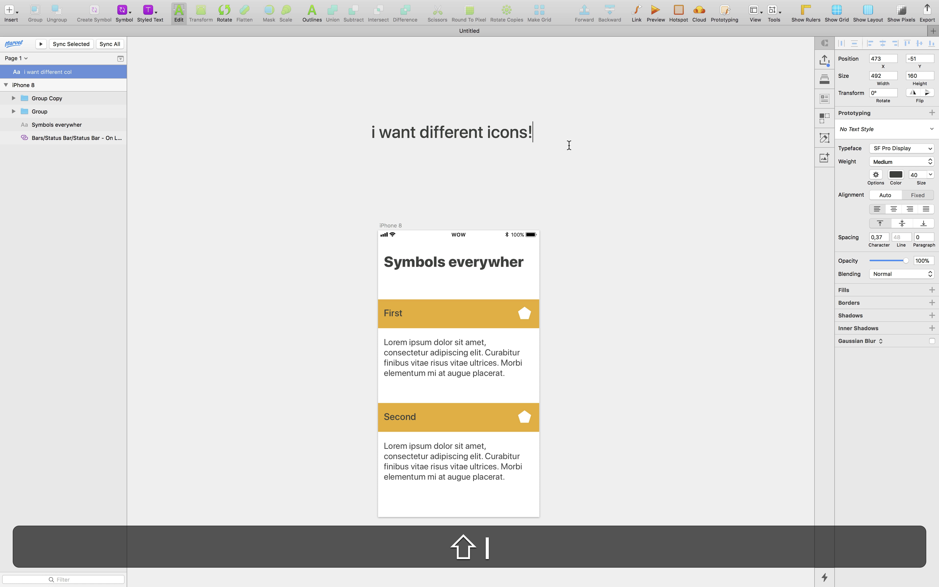
type("by boss")
left_click(614, 163)
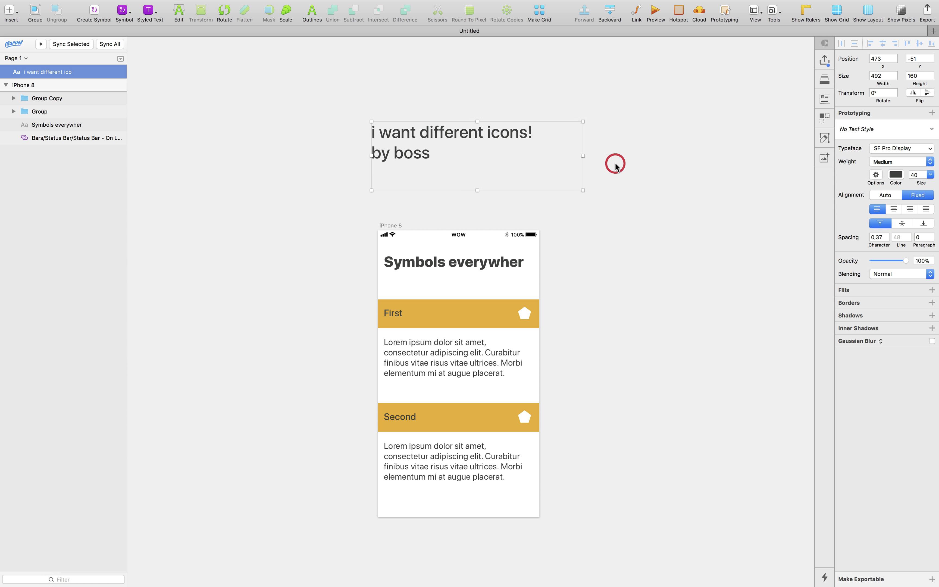
- Create a symbol named "Mark1" from the polygon icon in the First header
scroll(497, 422, "up", 3)
left_click(533, 284)
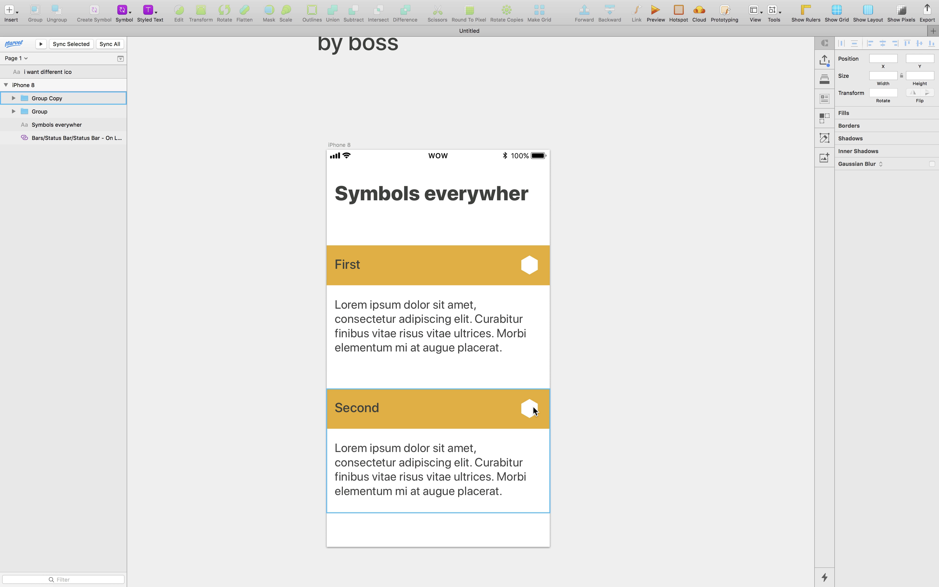
left_click(529, 265)
left_click(529, 266)
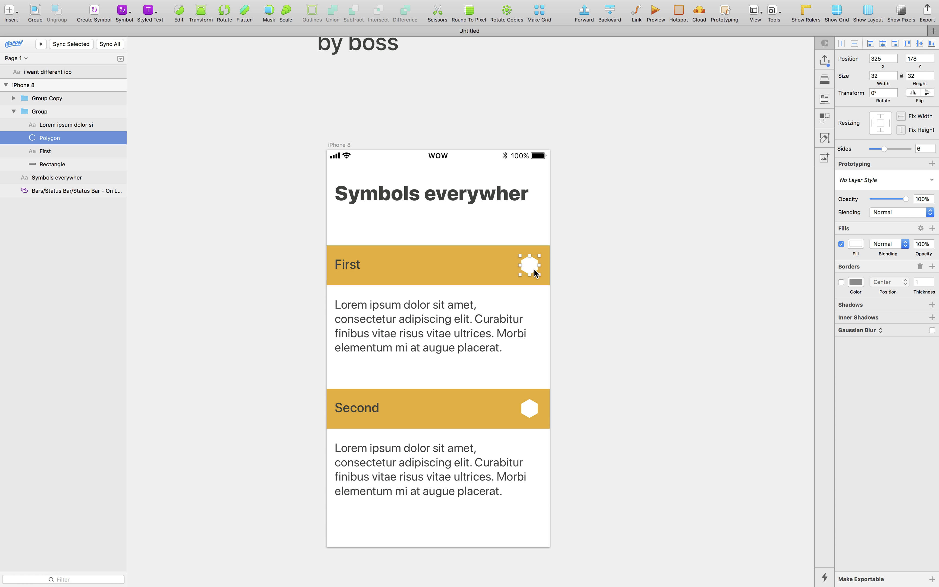
left_click(94, 11)
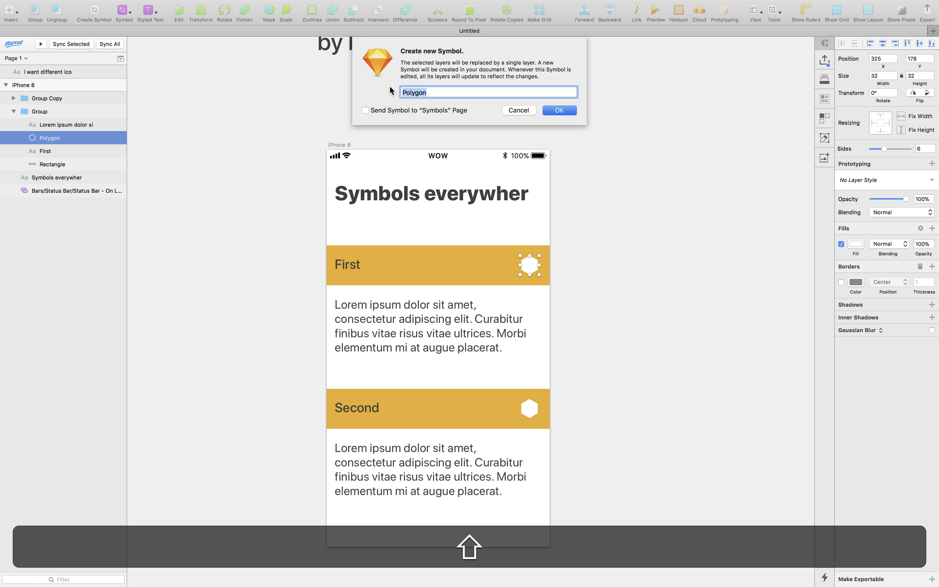
type("Mark1")
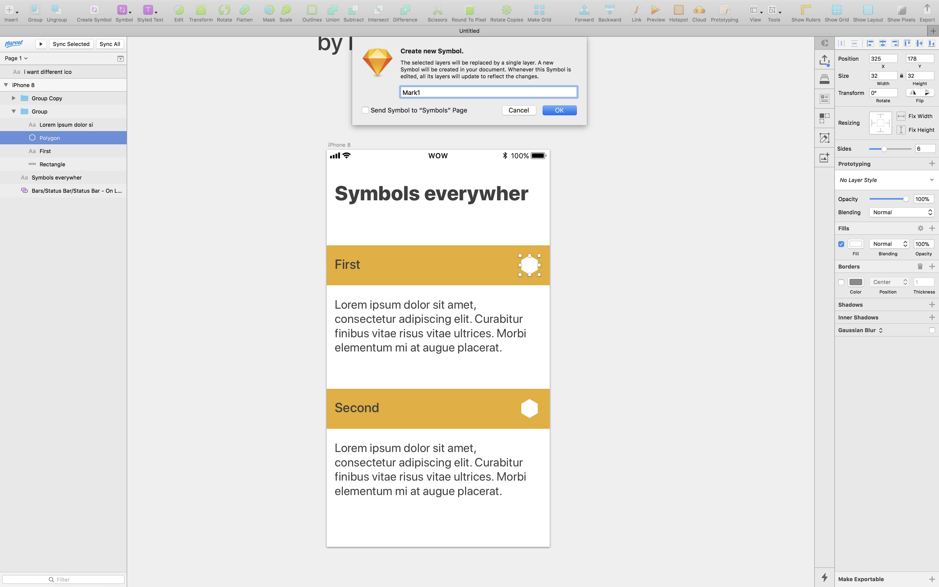
key("Return")
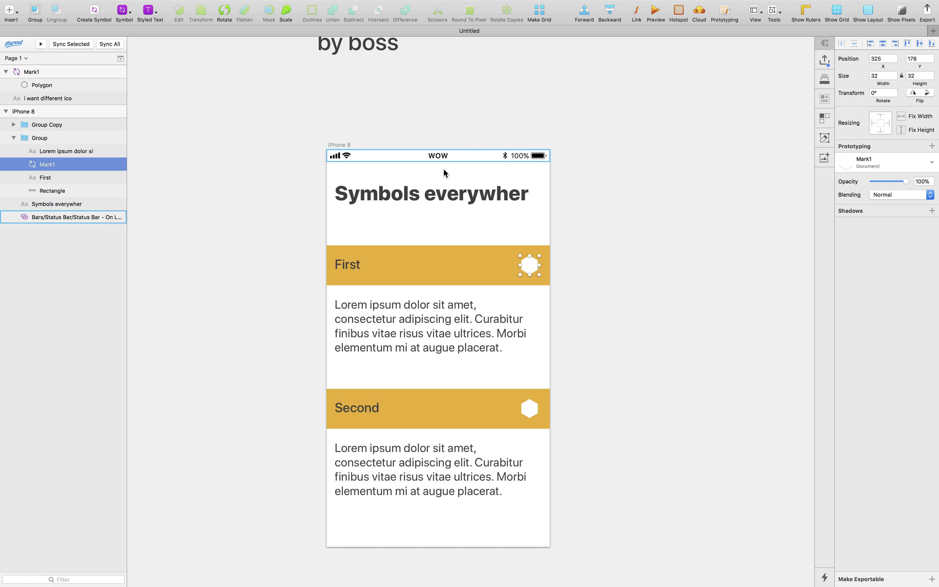
- Move the Mark1 symbol master next to the upper edge of the iPhone 8 artboard, at about X 933, Y 202
scroll(472, 196, "down", 5)
left_click(578, 99)
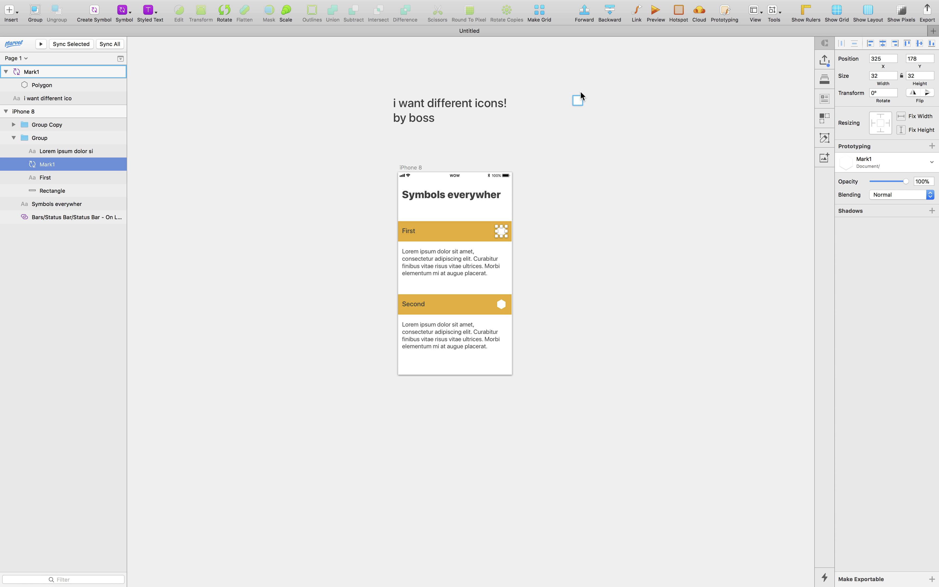
left_click_drag(581, 100, 537, 174)
scroll(496, 204, "up", 5)
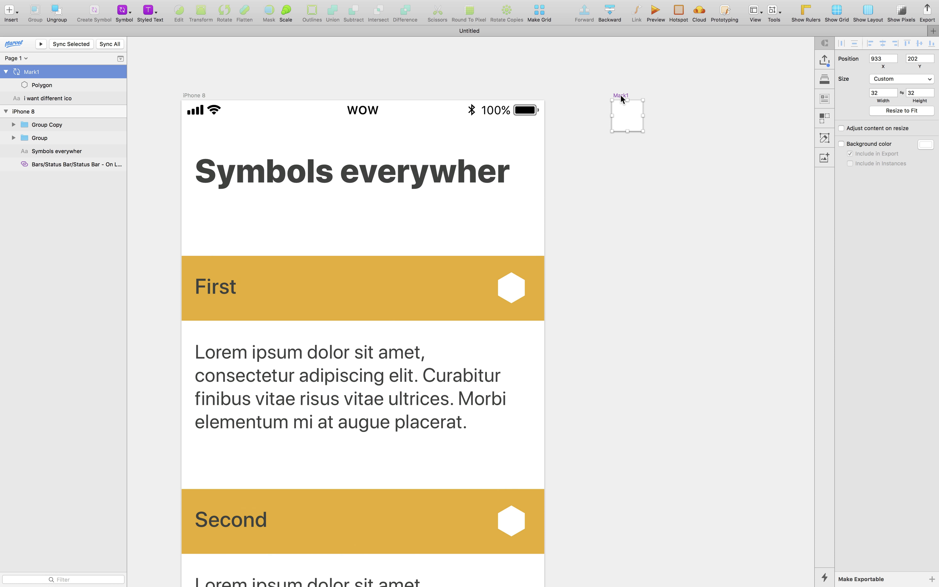
- Give the Mark1 symbol master a black background color
left_click(621, 97)
left_click(842, 144)
left_click(926, 144)
left_click_drag(866, 233, 834, 245)
left_click(878, 329)
scroll(596, 398, "down", 1)
left_click(596, 398)
- Set the polygon inside the Mark1 symbol master to 4 sides
left_click(631, 107)
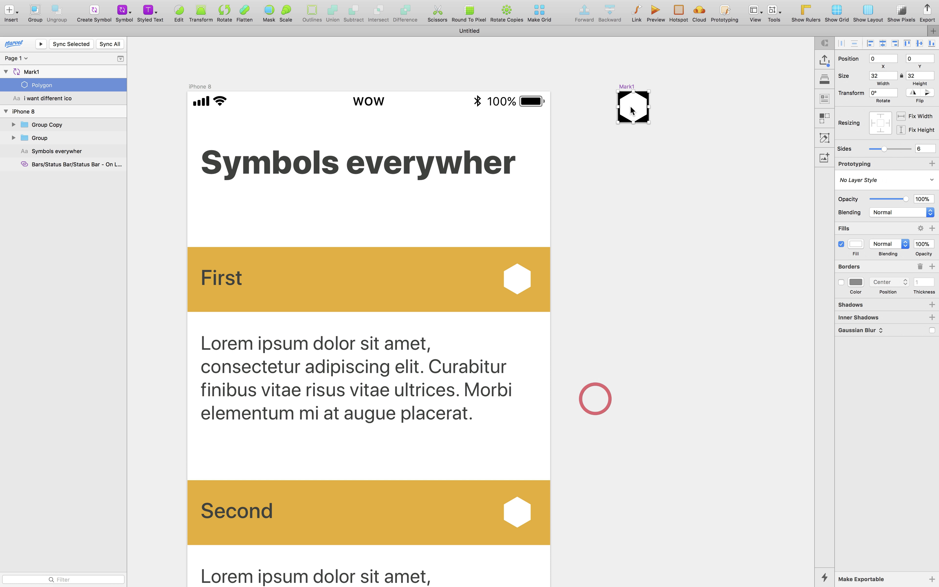
left_click(637, 105)
double_click(637, 107)
key("Escape")
key("Escape")
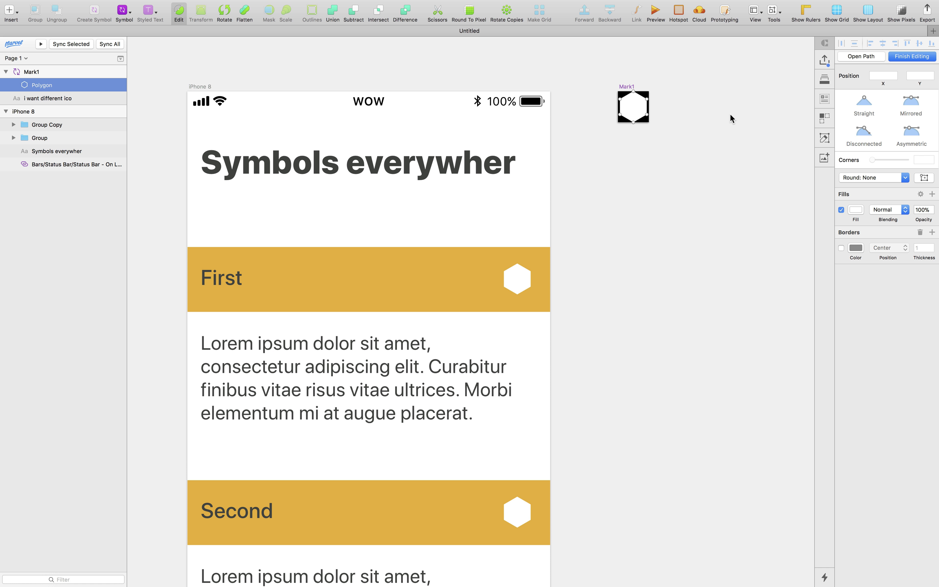
left_click_drag(883, 152, 841, 149)
left_click(720, 239)
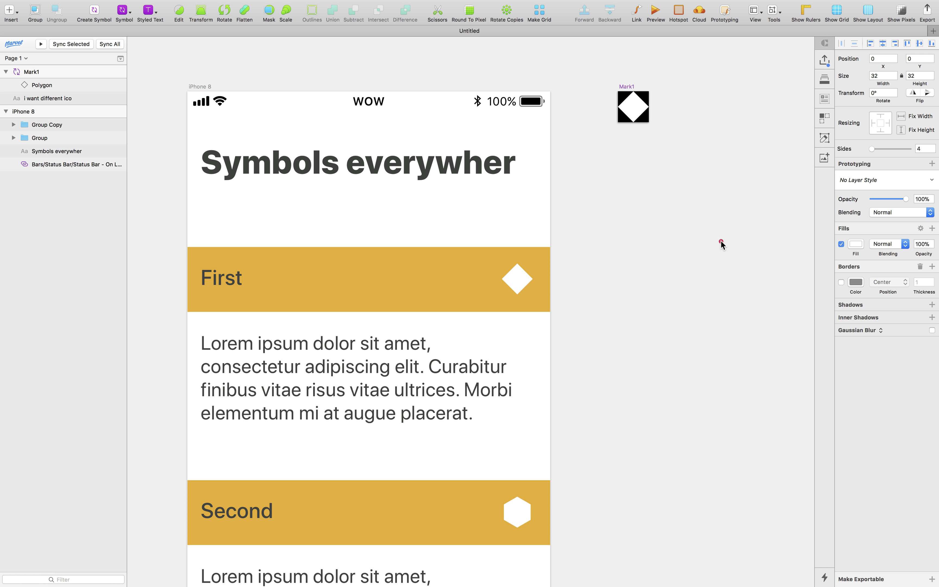
- Replace the hexagon icon in the Second header with the Mark1 document symbol
scroll(721, 239, "down", 4)
scroll(635, 369, "down", 1)
left_click(593, 396)
left_click(592, 397)
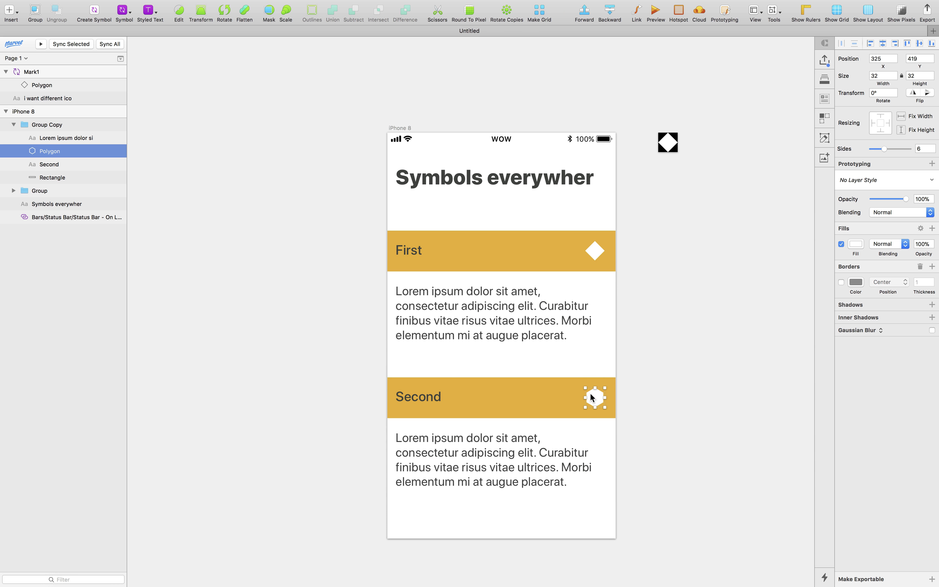
right_click(595, 398)
mouse_move(666, 318)
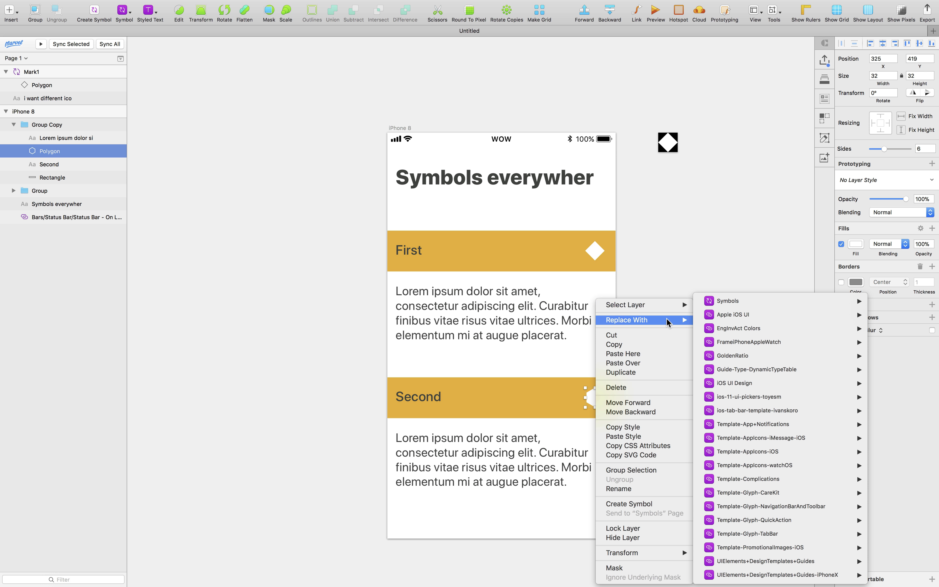
mouse_move(735, 302)
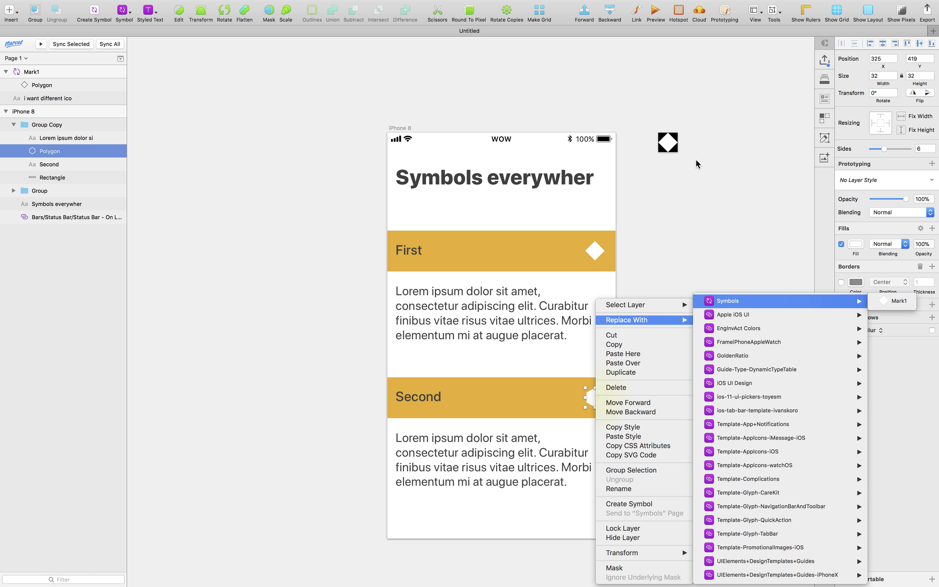
left_click(892, 301)
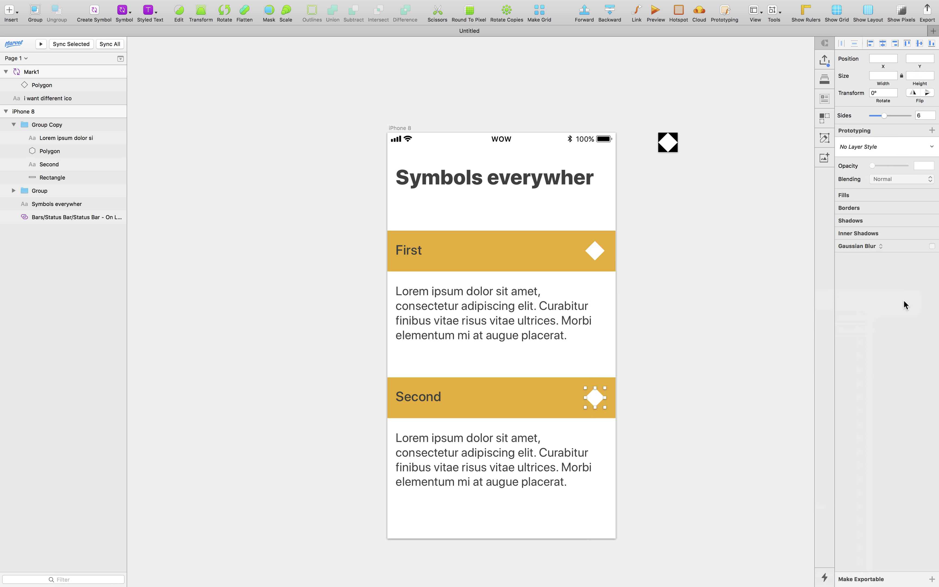
- Move the Mark1 symbol master beside the First section's paragraph and adjust its polygon's side count, ending at 4
scroll(592, 406, "up", 5)
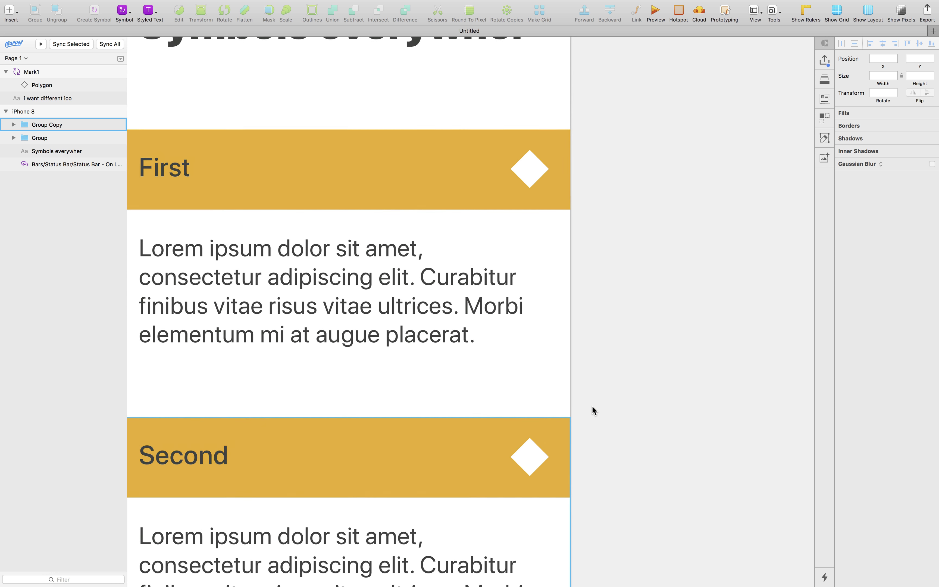
left_click_drag(585, 78, 551, 359)
left_click(550, 359)
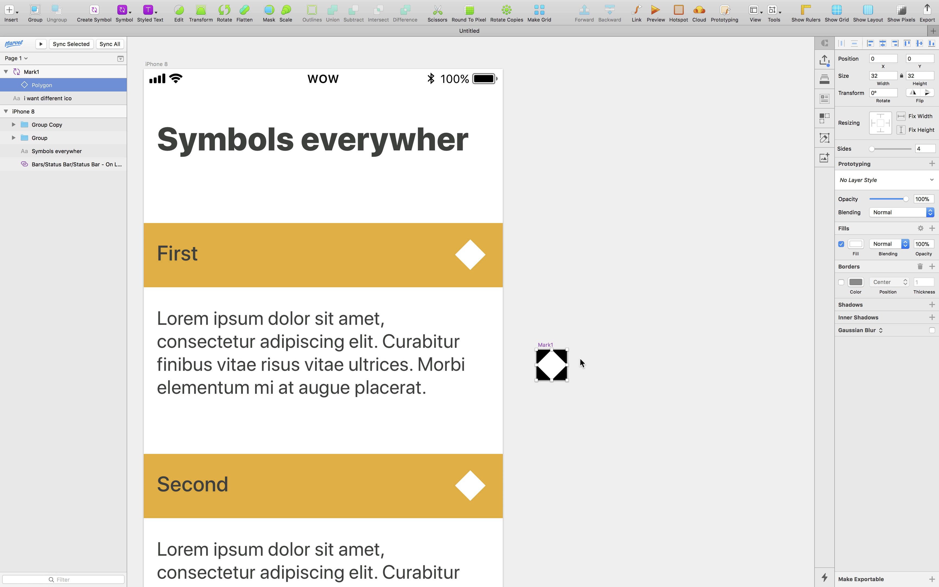
mouse_move(880, 151)
left_mouse_down()
mouse_move(905, 150)
mouse_move(865, 149)
left_mouse_up()
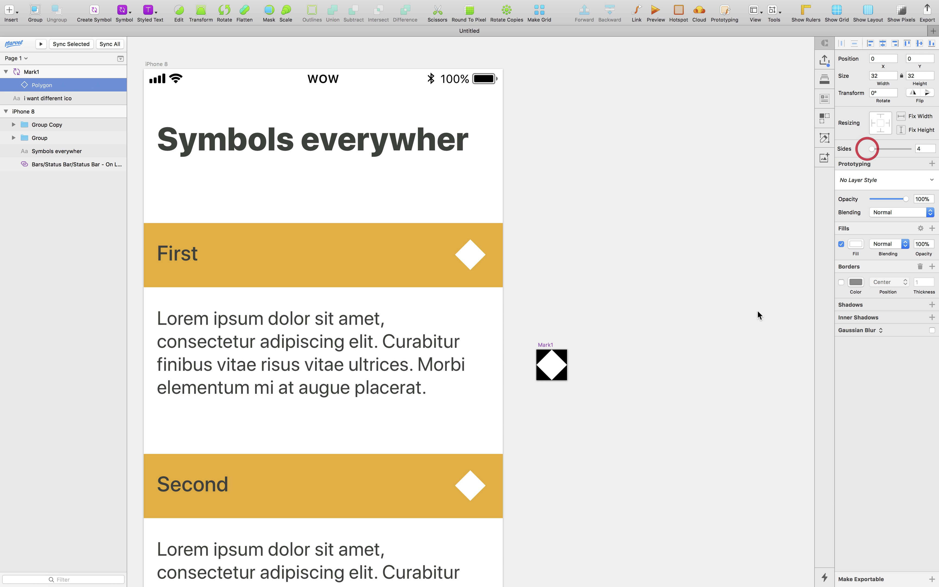
- Replace "icons" with "color!" in the note above the artboard
left_click(694, 384)
left_click(477, 101)
double_click(474, 98)
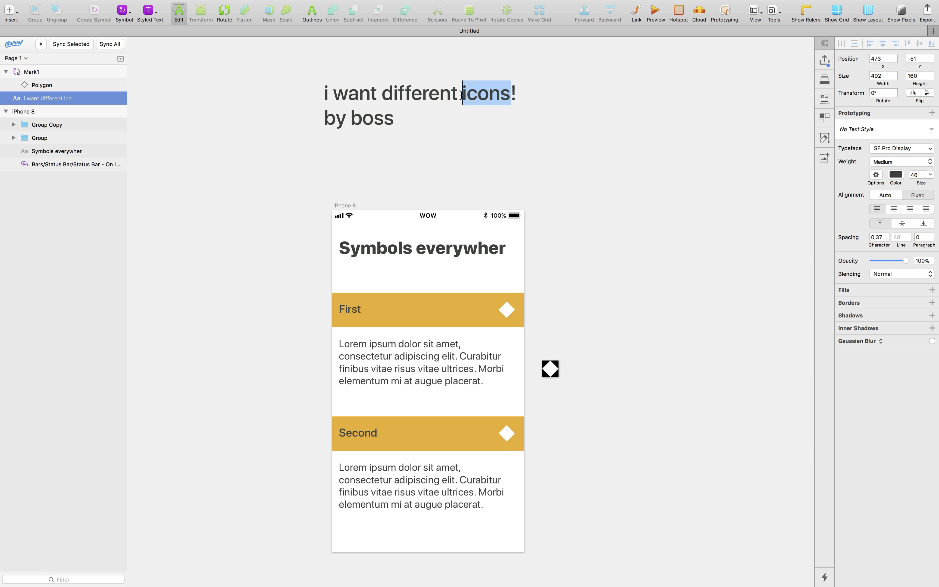
left_click(474, 98)
double_click(474, 99)
type("colo")
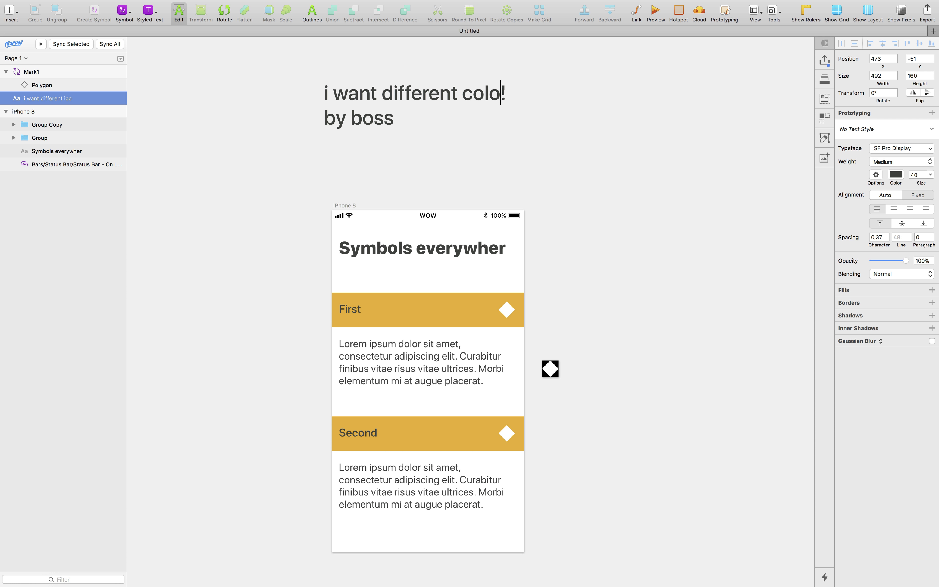
type("r!")
left_click(559, 169)
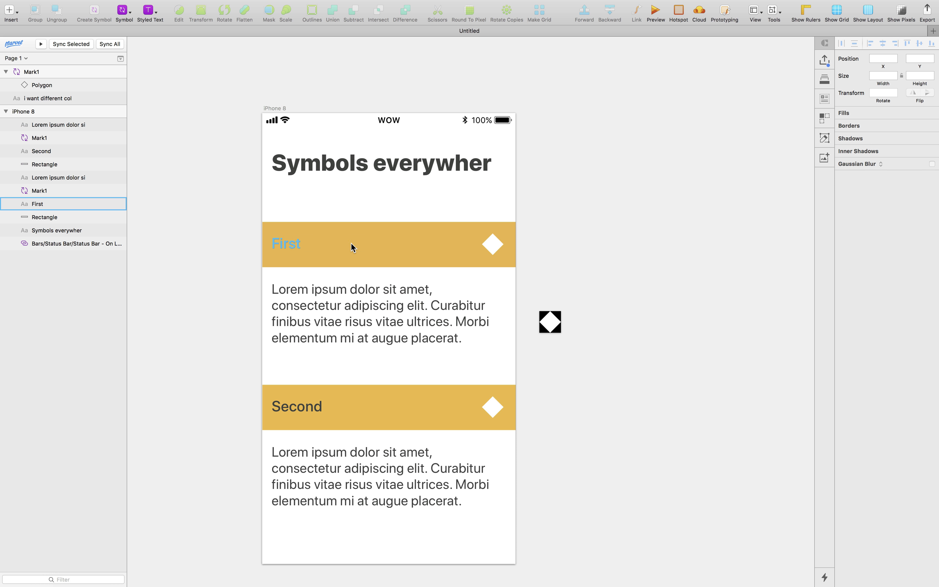
- Create a symbol named "Cell" from the First header's title, Mark1 icon and background rectangle
left_click(350, 245)
left_click(499, 244, "shift")
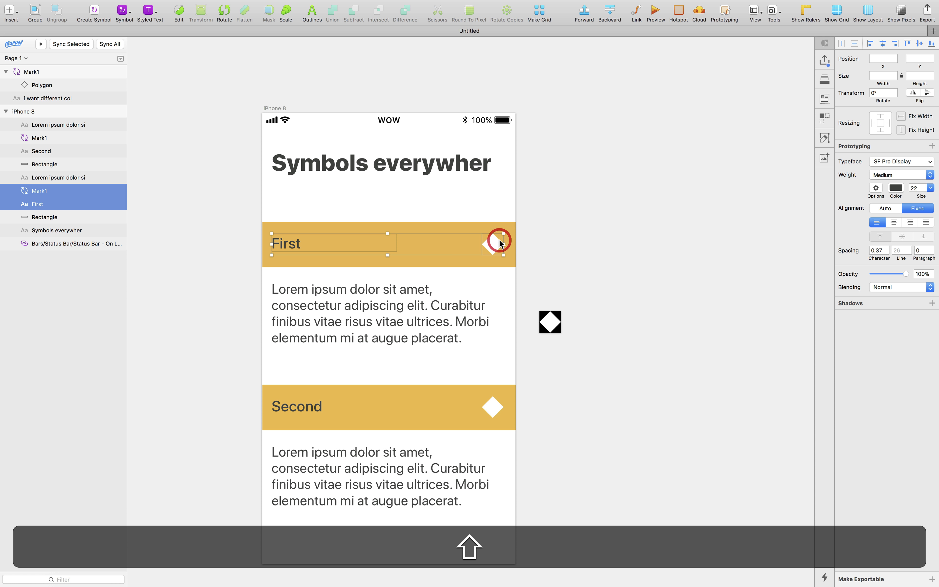
left_click(446, 229, "shift")
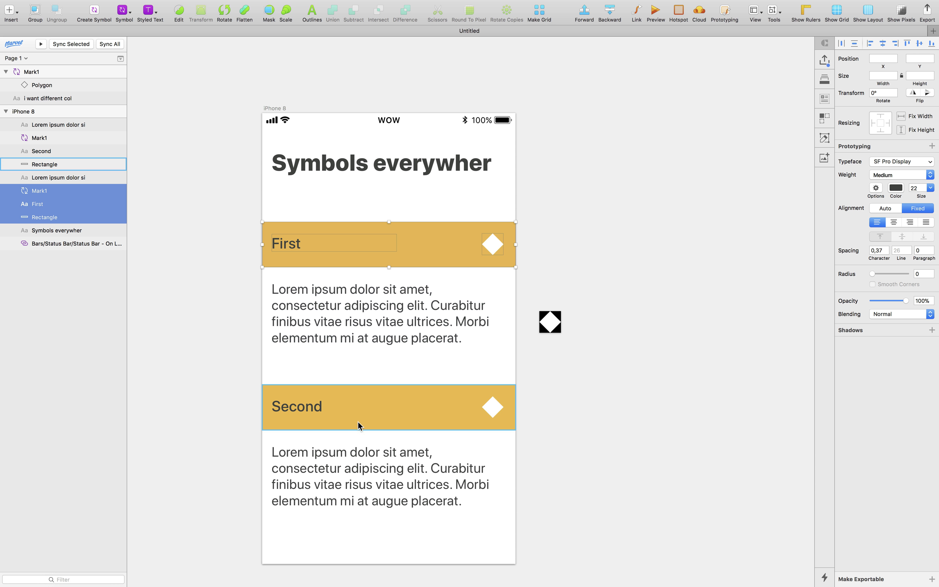
key("alt+super+y")
type("Cell")
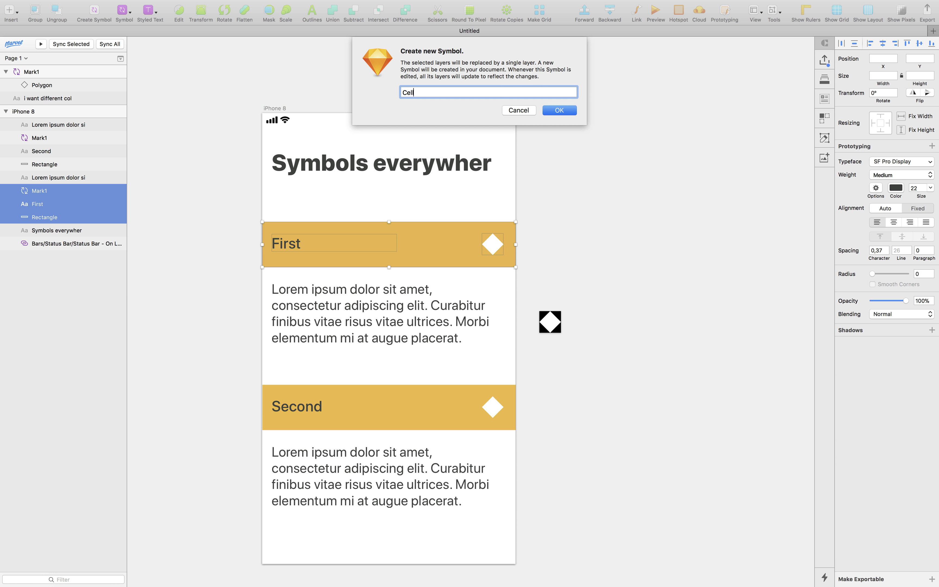
key("Return")
- Move the Cell symbol master beside the artboard, above the Mark1 master, at about X 898, Y 359
scroll(580, 154, "down", 3)
scroll(580, 154, "up", 2)
left_click_drag(383, 500, 547, 259)
scroll(547, 259, "up", 3)
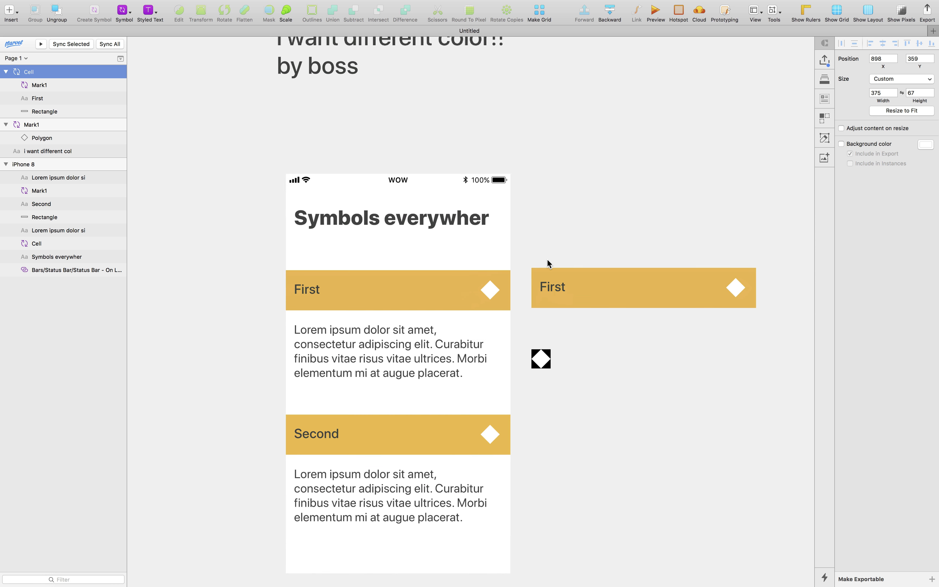
left_click(562, 202)
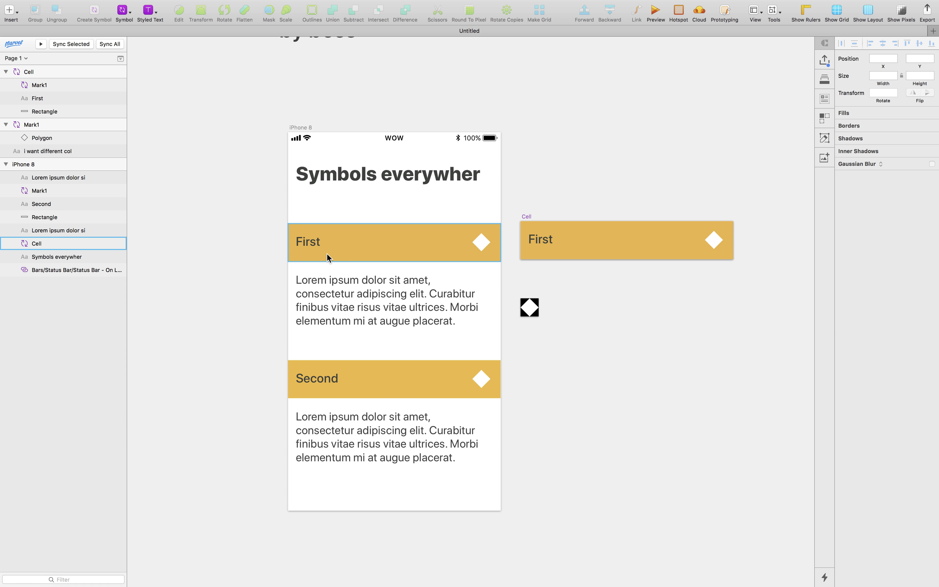
- Change the title text inside the Cell symbol master to "First thing"
left_click(370, 243)
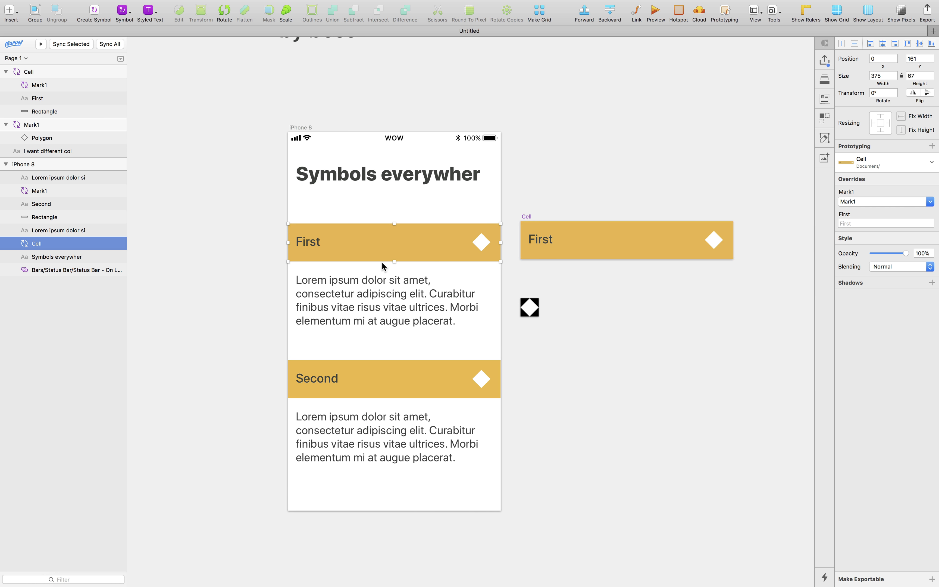
scroll(382, 262, "up", 2)
left_click(578, 235)
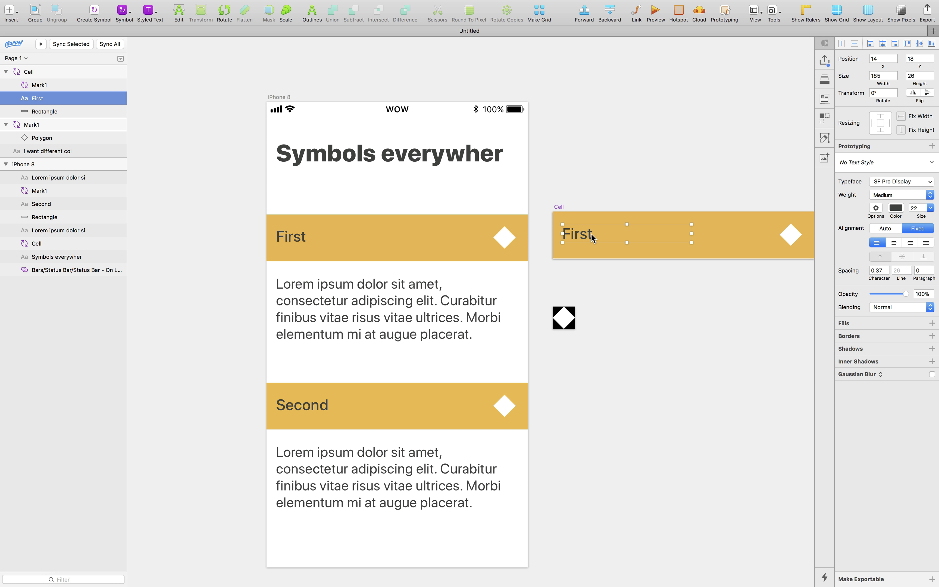
double_click(593, 237)
left_click(593, 235)
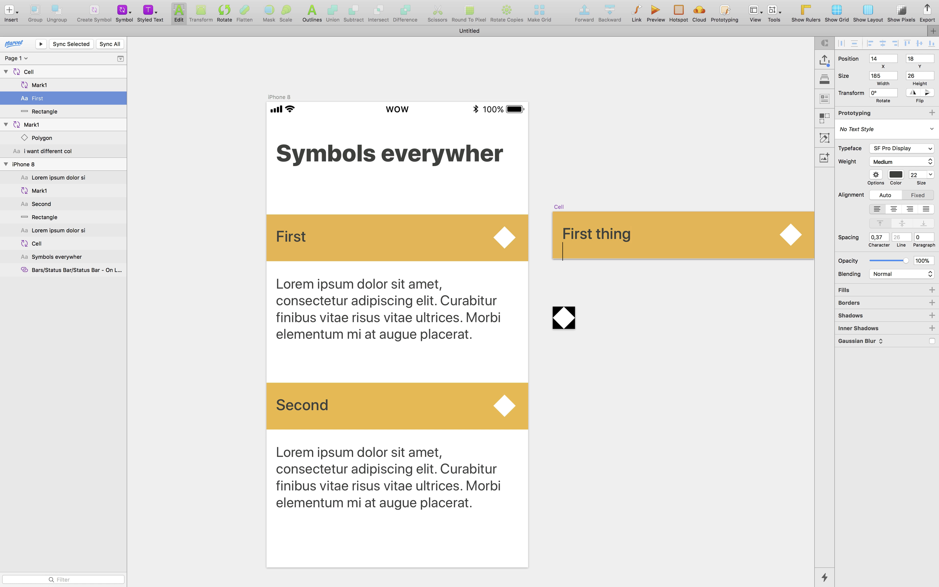
left_click(667, 309)
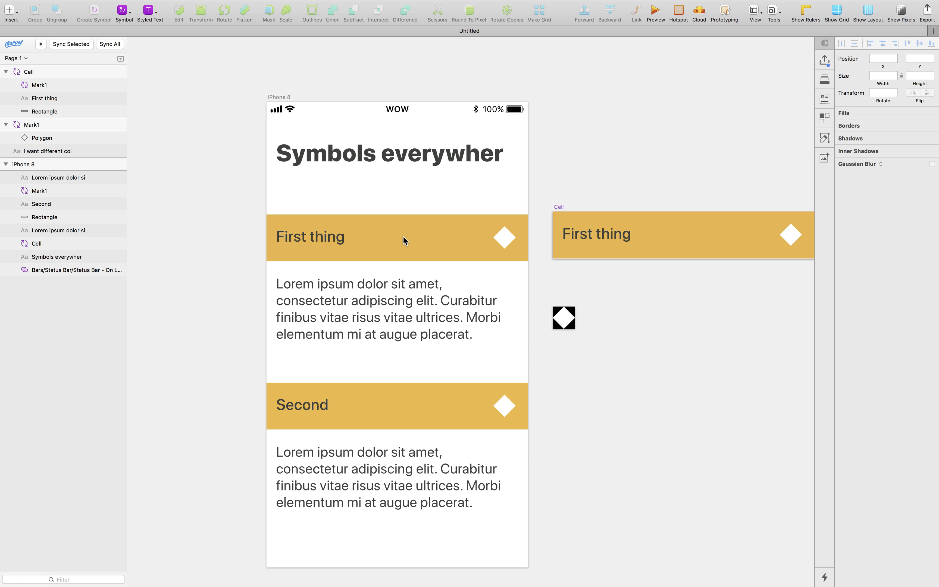
- Try moving the Mark1 icon inside the Cell symbol master to X 295 and undo the move
left_click_drag(778, 241, 757, 240)
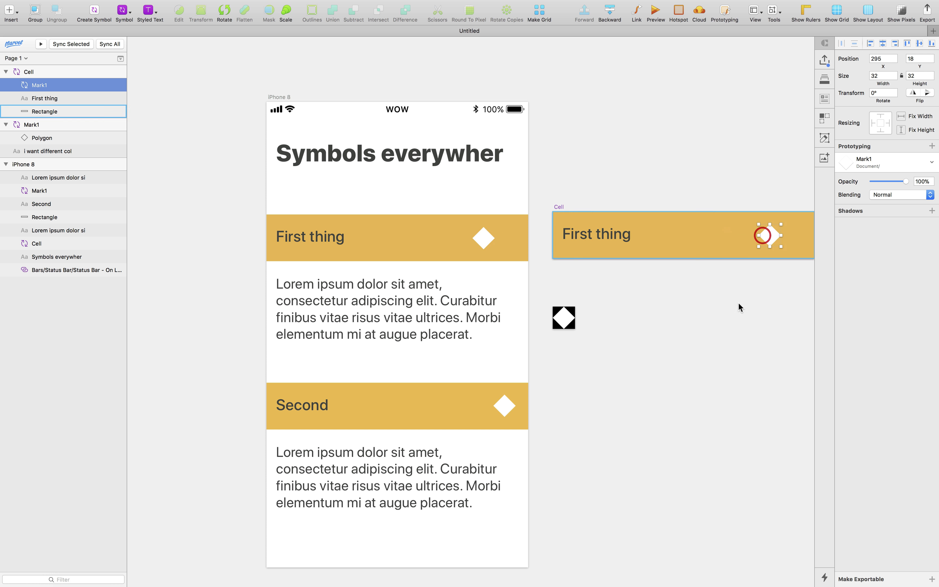
scroll(731, 392, "right", 2)
key("super+z")
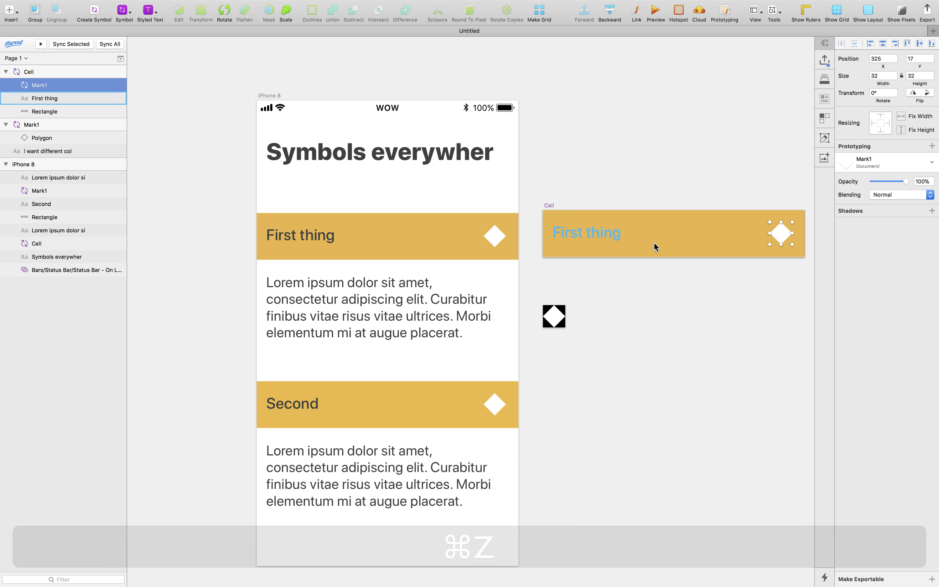
left_click(663, 281)
- Replace the background rectangle of the Second header with the document's Cell symbol
left_click(453, 394)
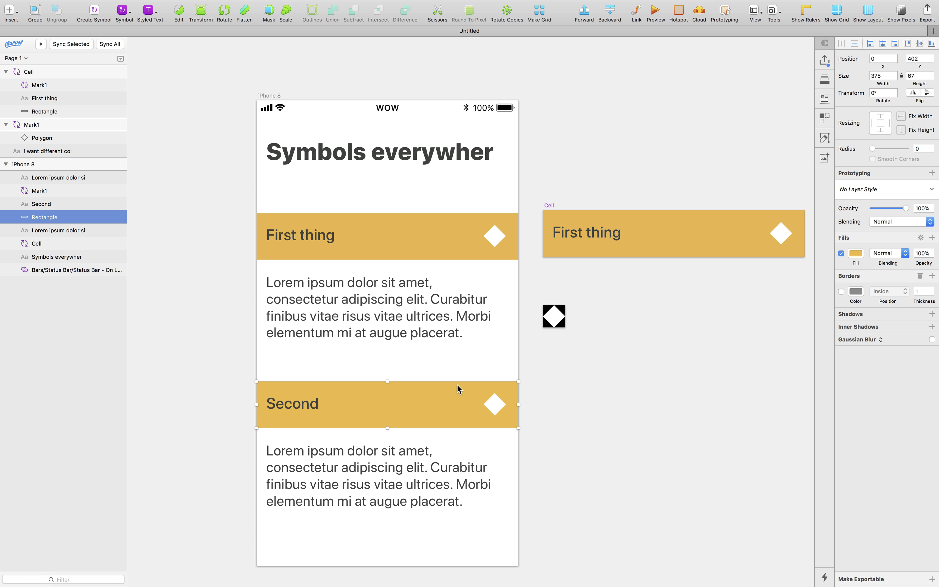
right_click(451, 387)
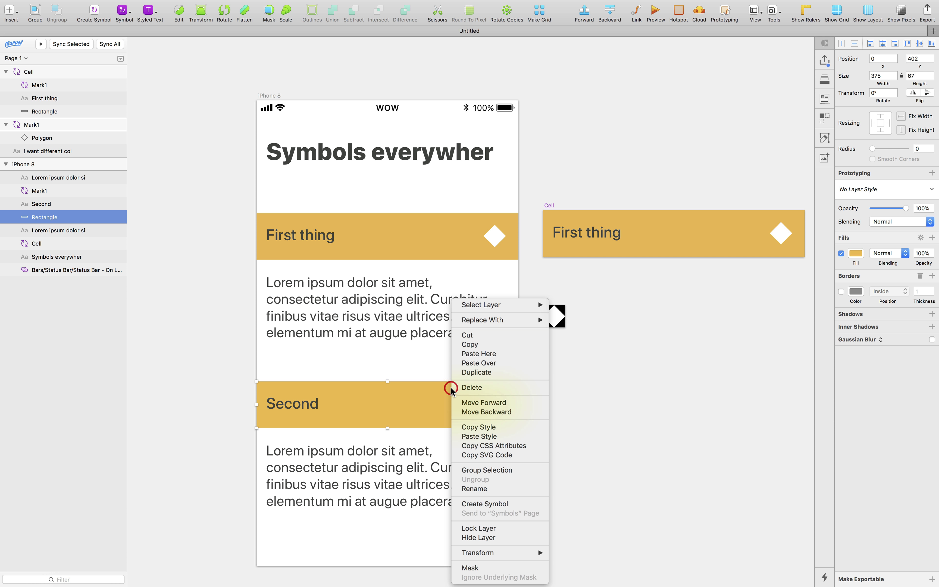
left_click(425, 400)
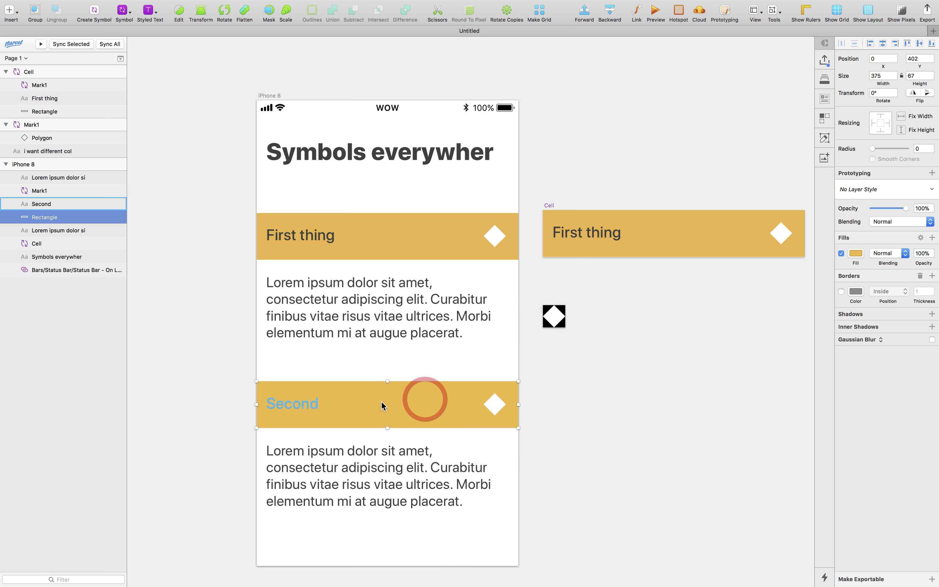
right_click(426, 389)
mouse_move(498, 326)
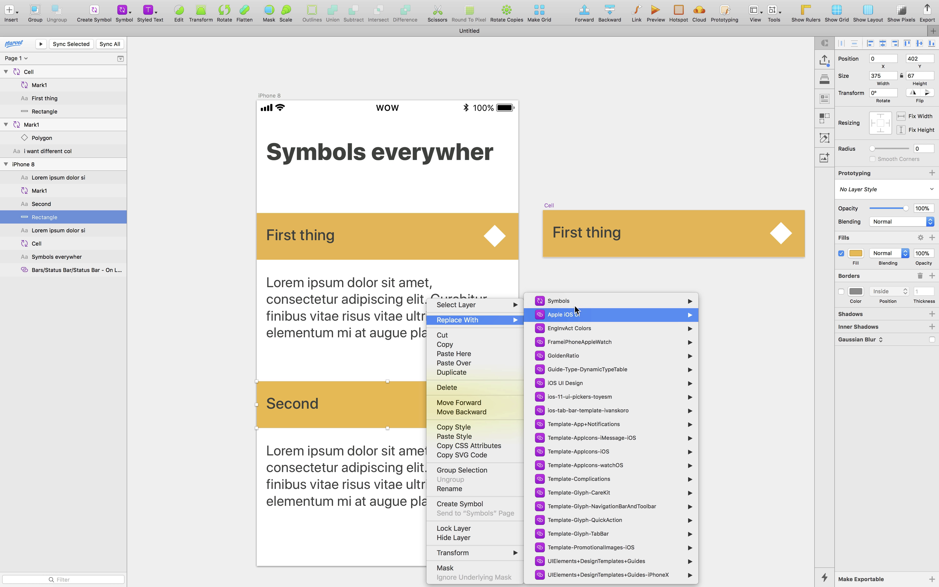
mouse_move(583, 303)
left_click(717, 301)
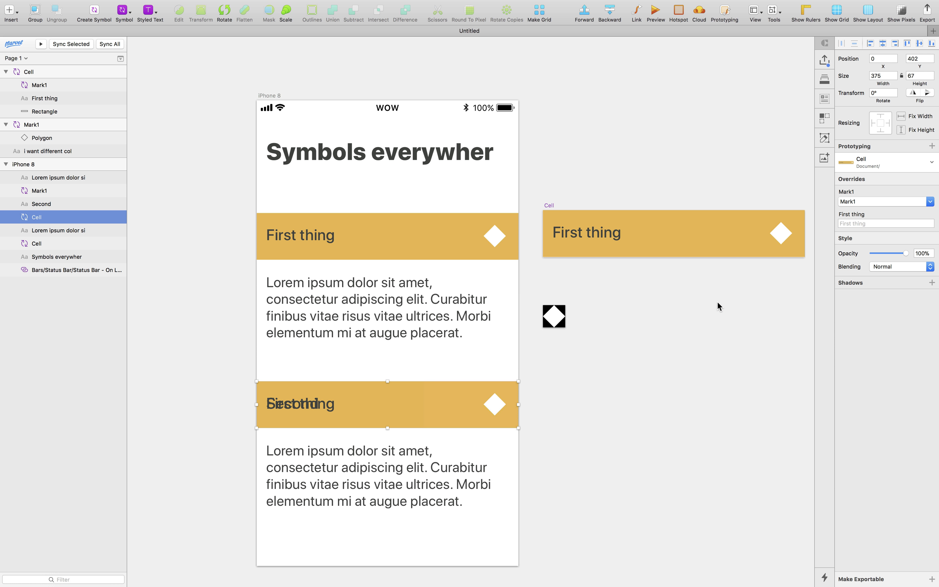
- Delete the leftover Second title text and the loose Mark1 icon overlapping the second header's Cell instance
left_click(329, 409)
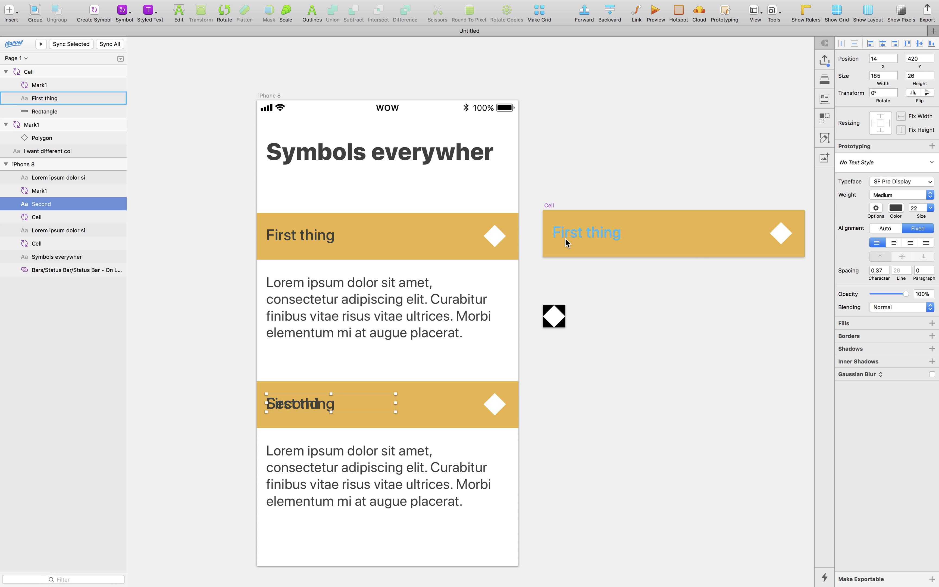
key("Delete")
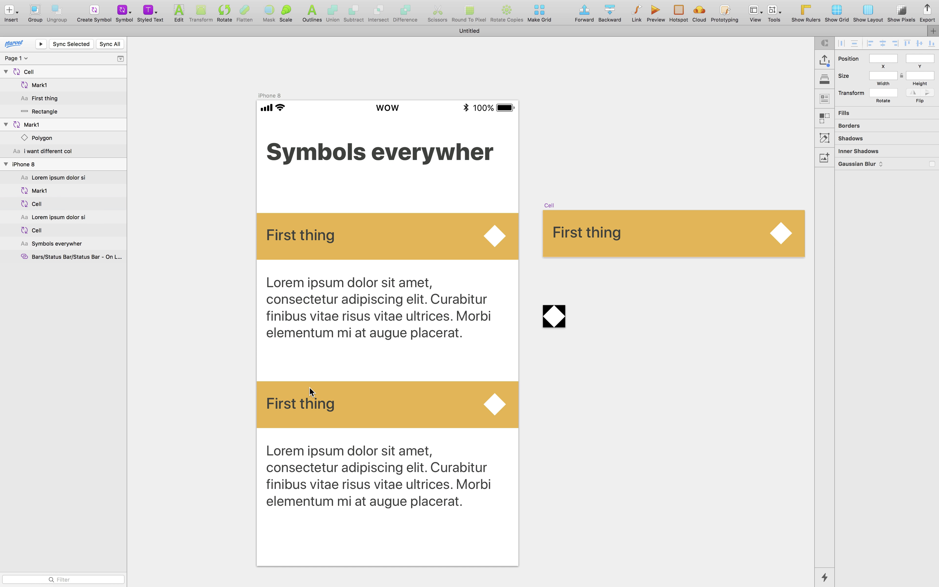
scroll(437, 393, "up", 2)
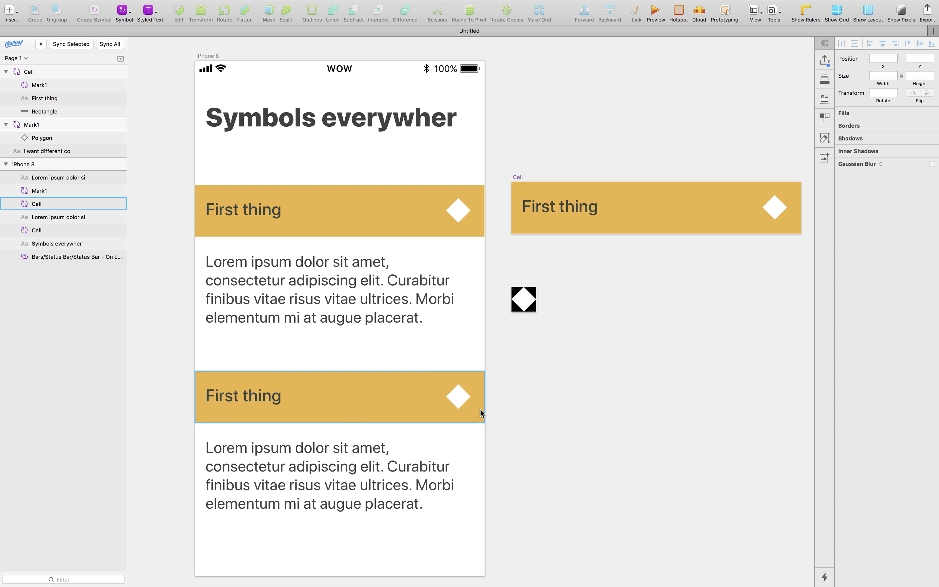
left_click(460, 402)
left_click_drag(461, 402, 430, 403)
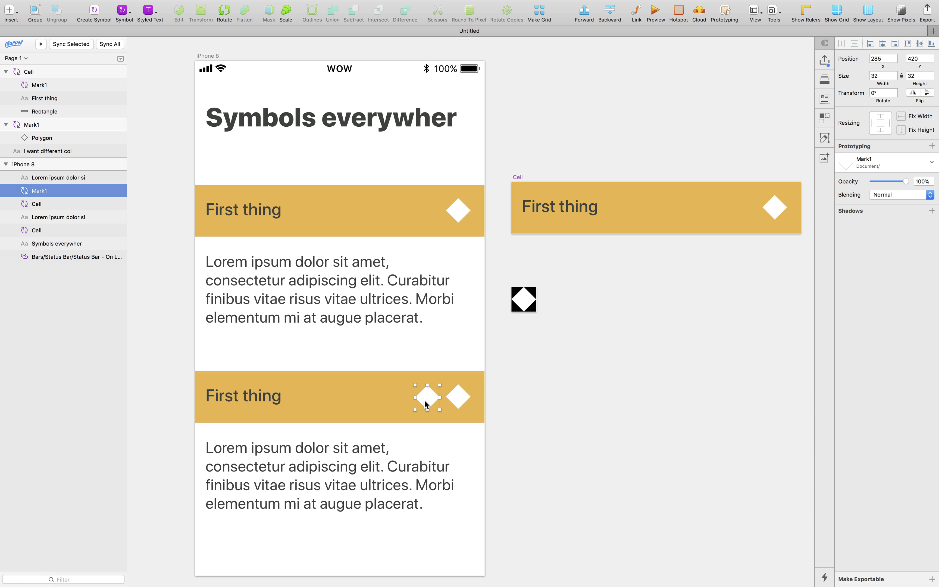
key("Delete")
- Change the title text inside the Cell symbol master to "TitleCell"
scroll(572, 398, "right", 2)
left_click(542, 205)
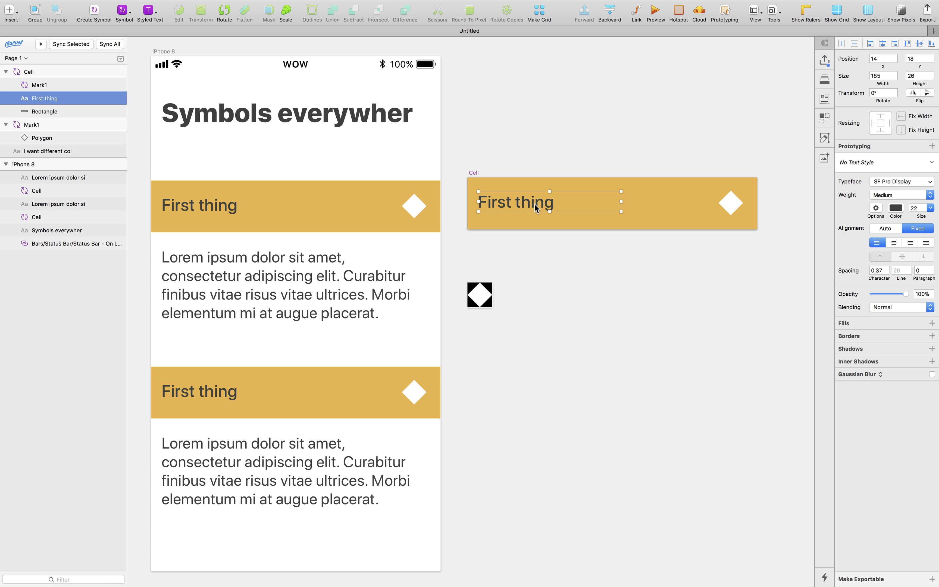
double_click(542, 204)
left_click(562, 201)
double_click(527, 203)
key("super+a")
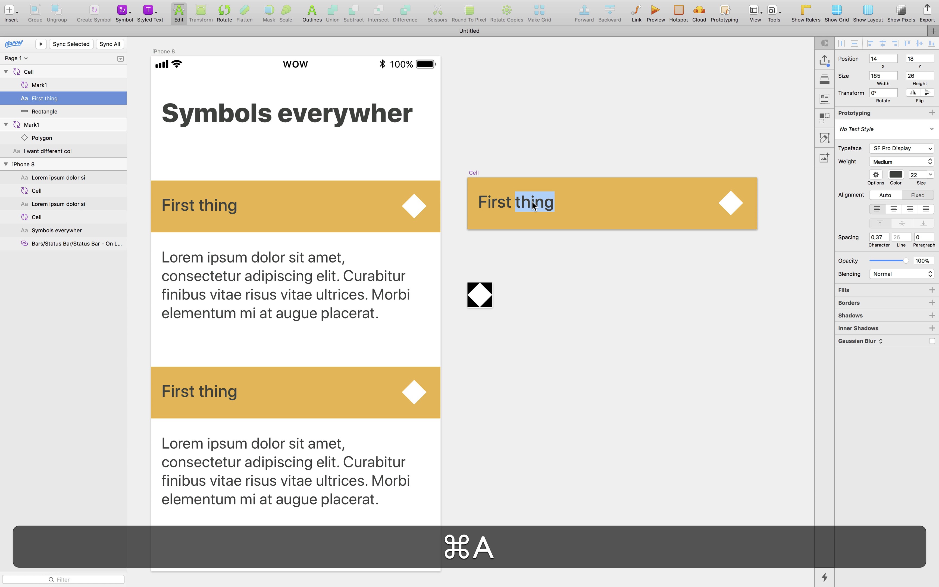
key("super+shift+a")
type("Put Tit")
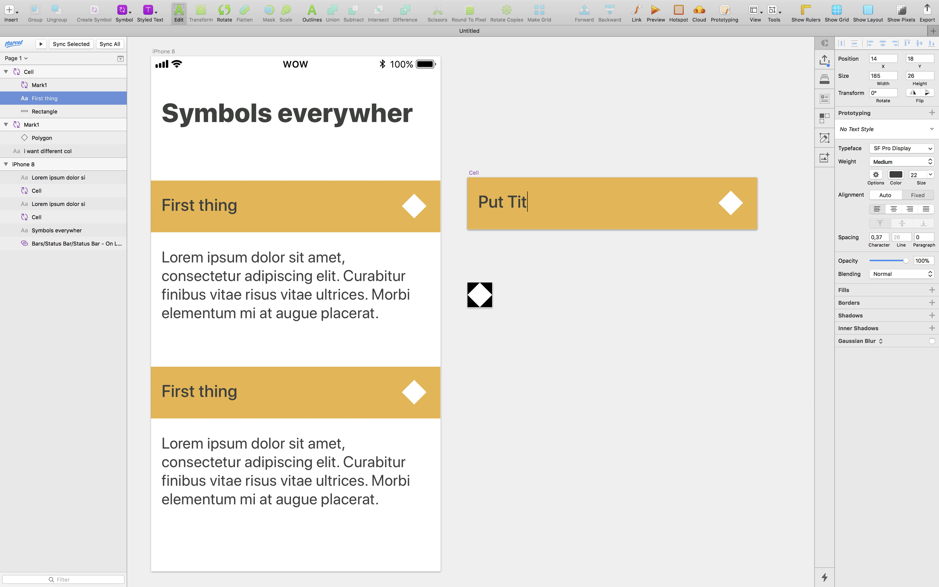
key("BackSpace")
key("BackSpace")
type("TitleCell")
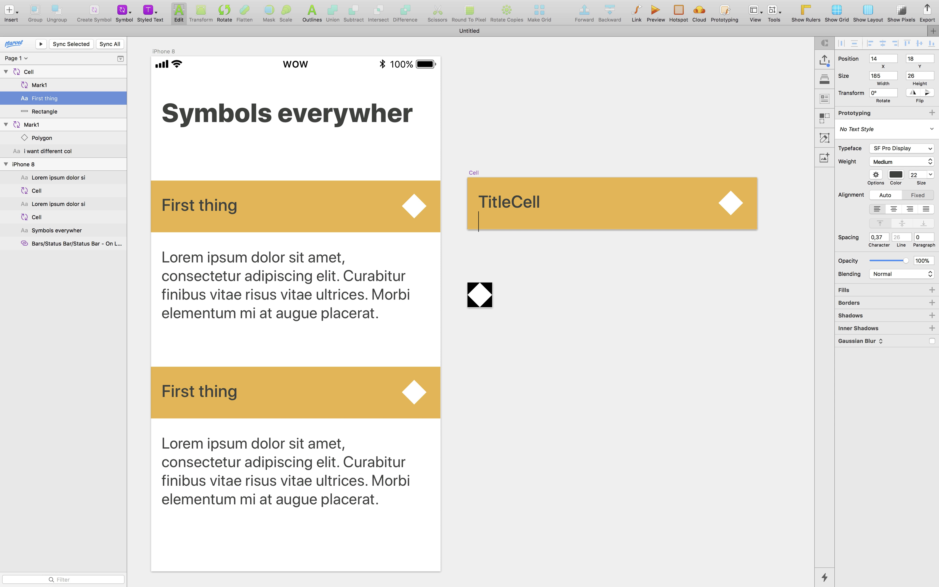
left_click(597, 293)
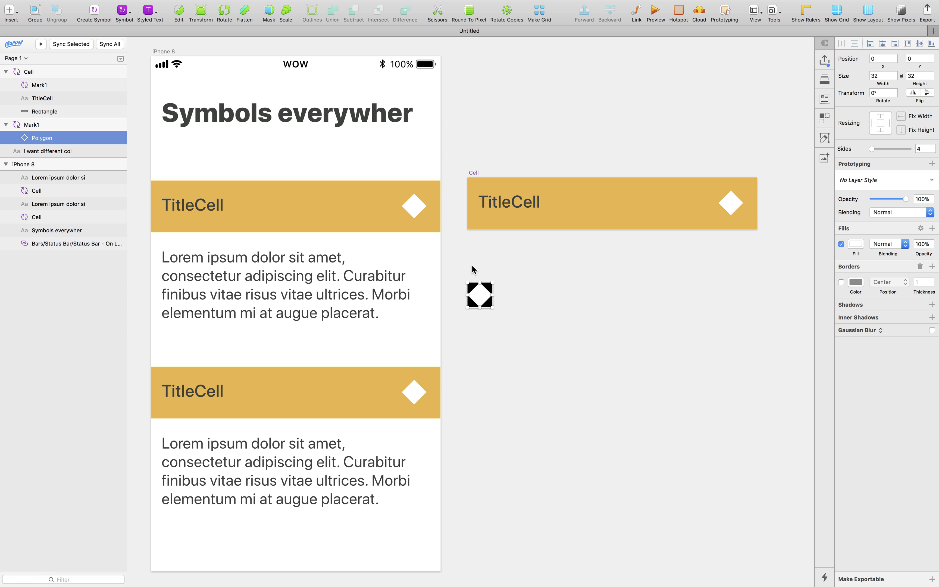
- Rename the nested Mark1 icon layer inside the Cell symbol master to "Mark"
left_click(730, 203)
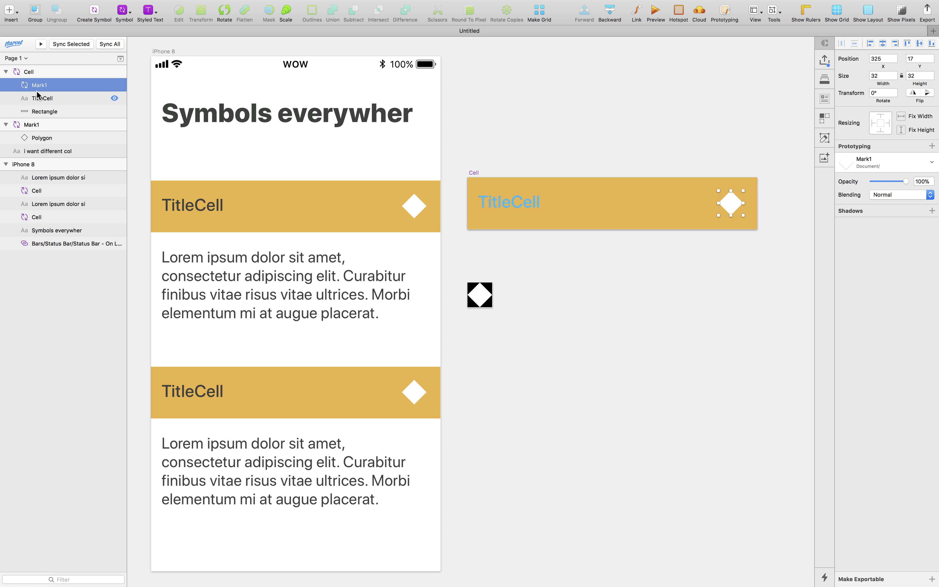
key("super+r")
type("Sy")
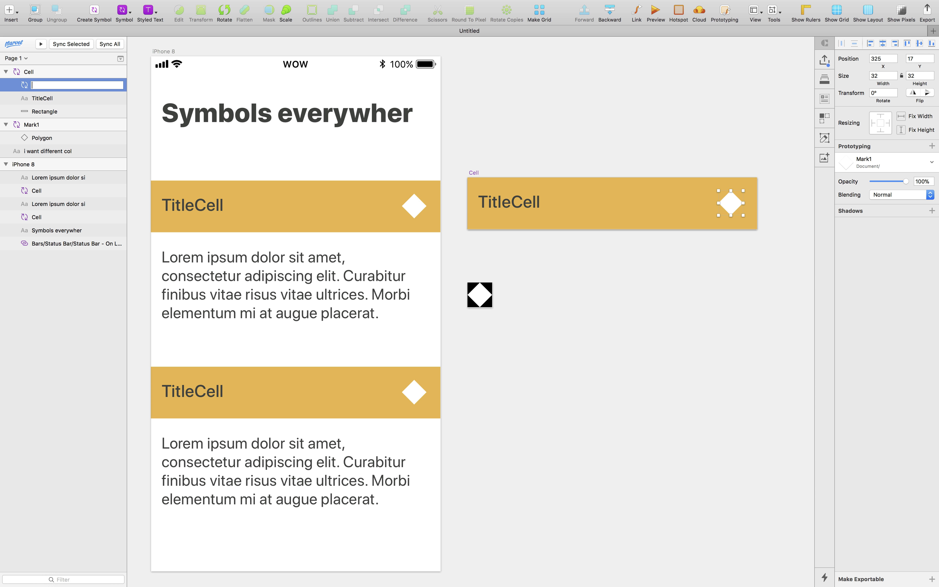
type("Mark")
key("Return")
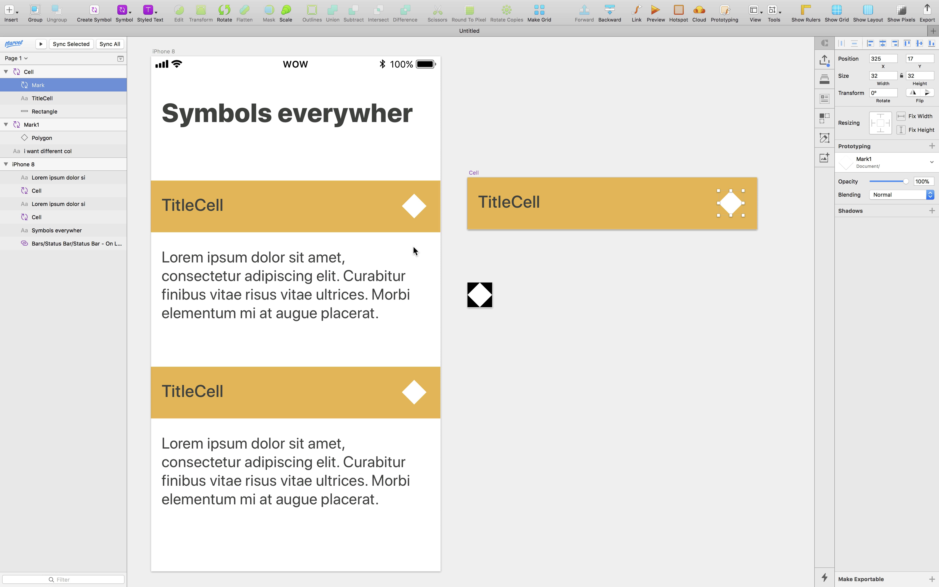
left_click(479, 289)
left_click(727, 201)
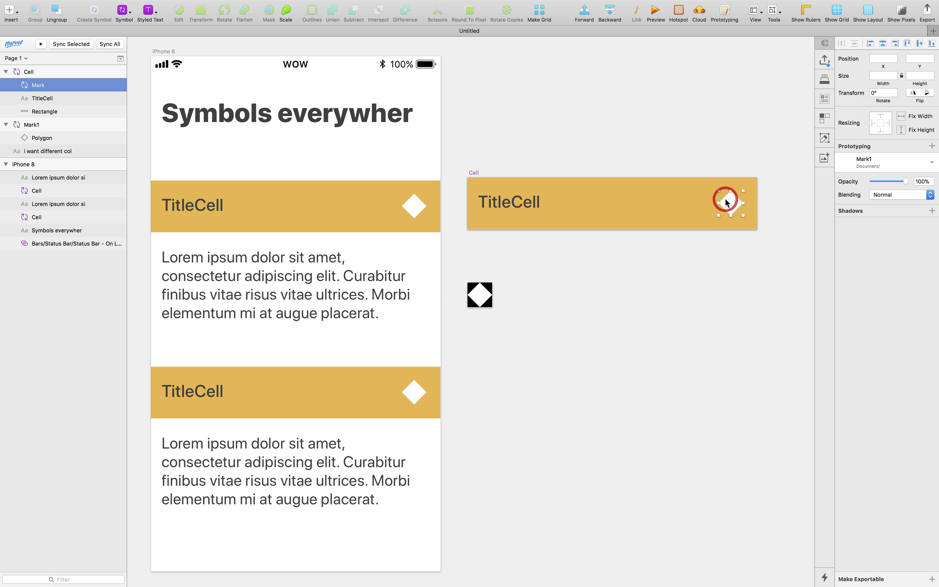
scroll(382, 228, "left", 3)
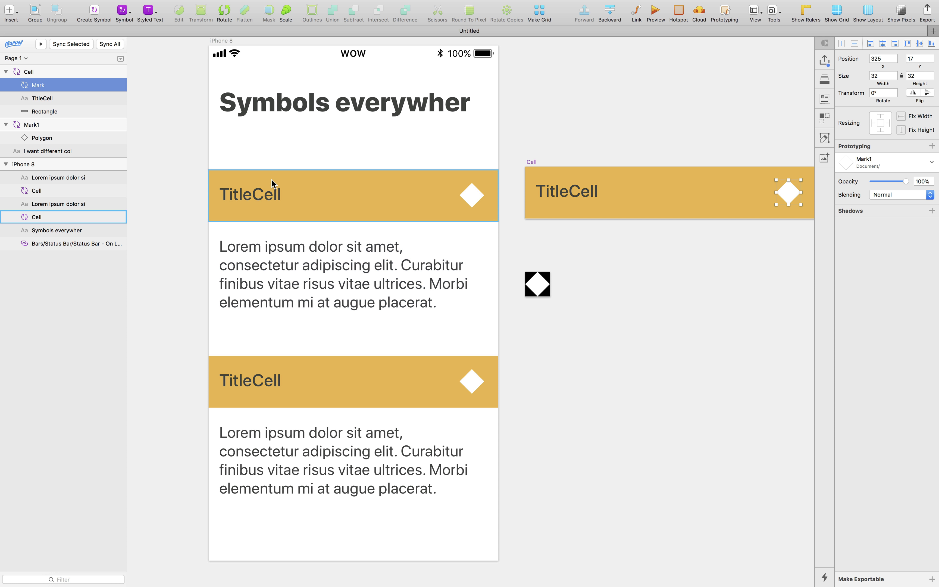
- Reorder the Cell symbol master's layers so that TitleCell sits above Mark
left_click(255, 196)
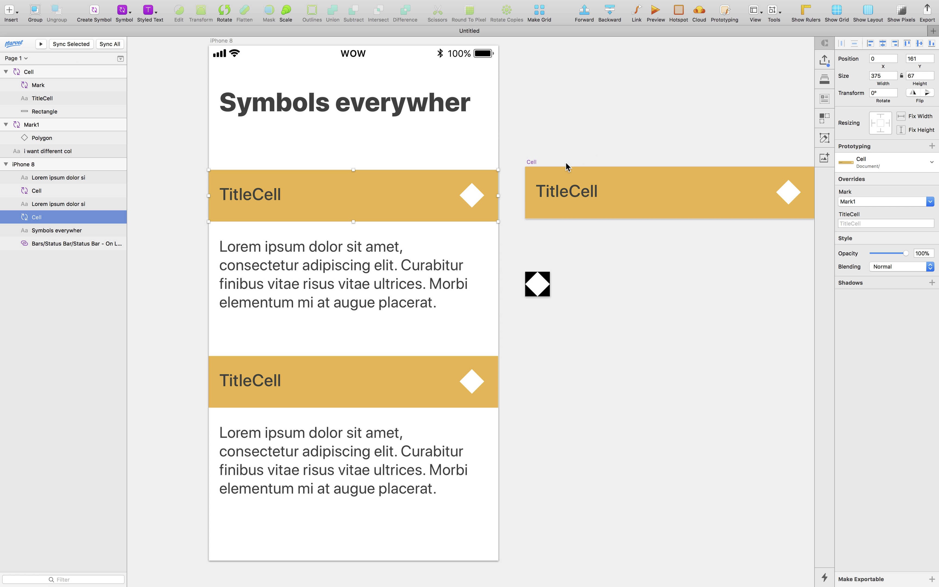
left_click(533, 162)
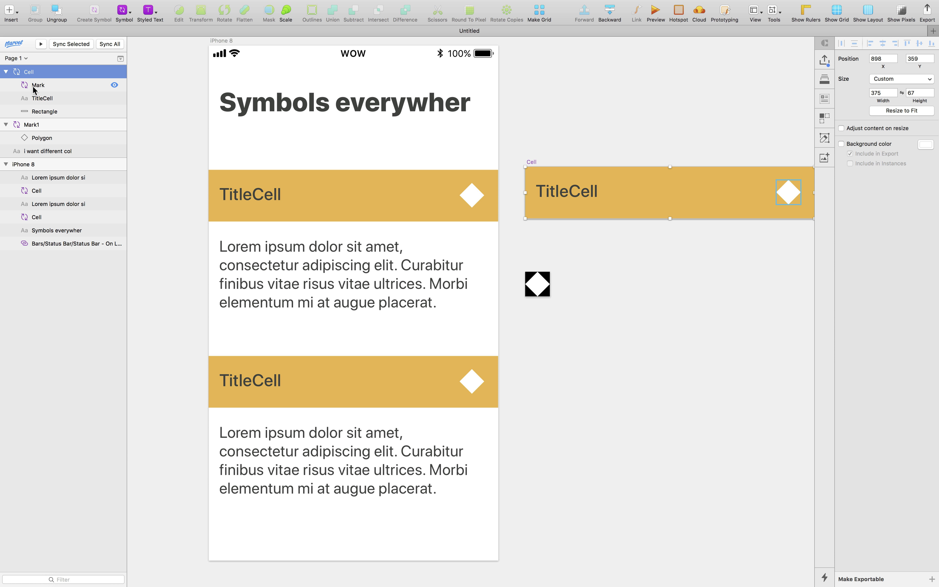
left_click_drag(35, 89, 38, 105)
- Override the TitleCell text of the upper Cell instance on the iPhone 8 artboard with "First"
left_click(248, 177)
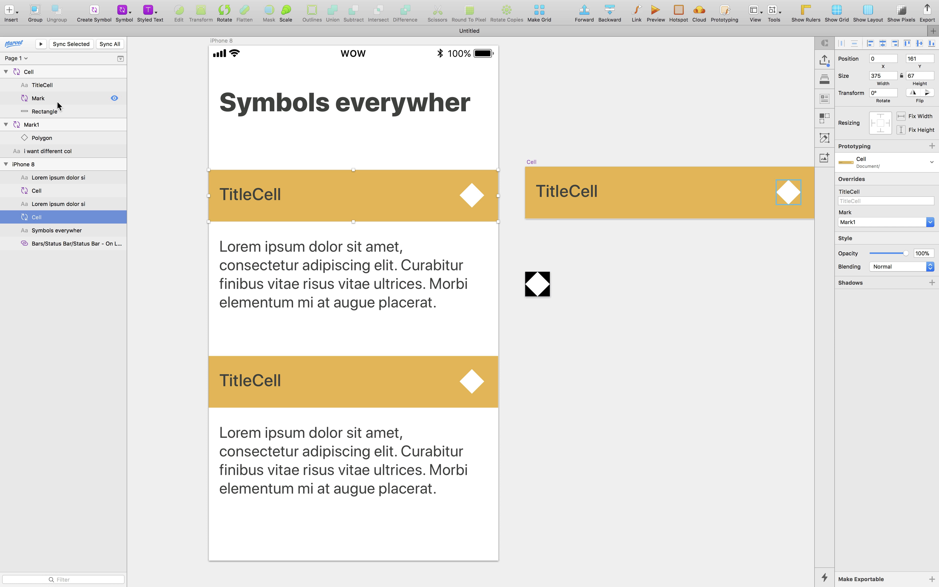
left_click(878, 200)
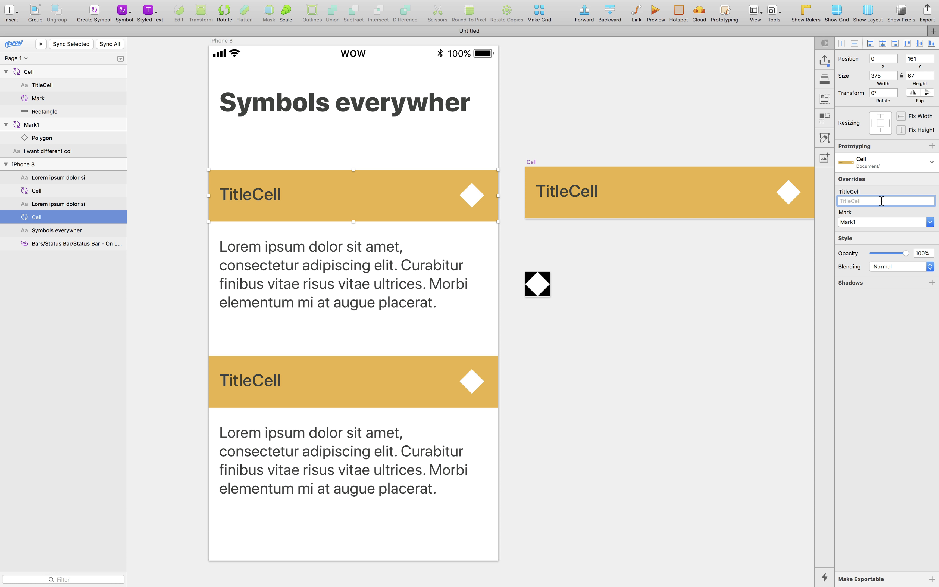
type("First")
key("Return")
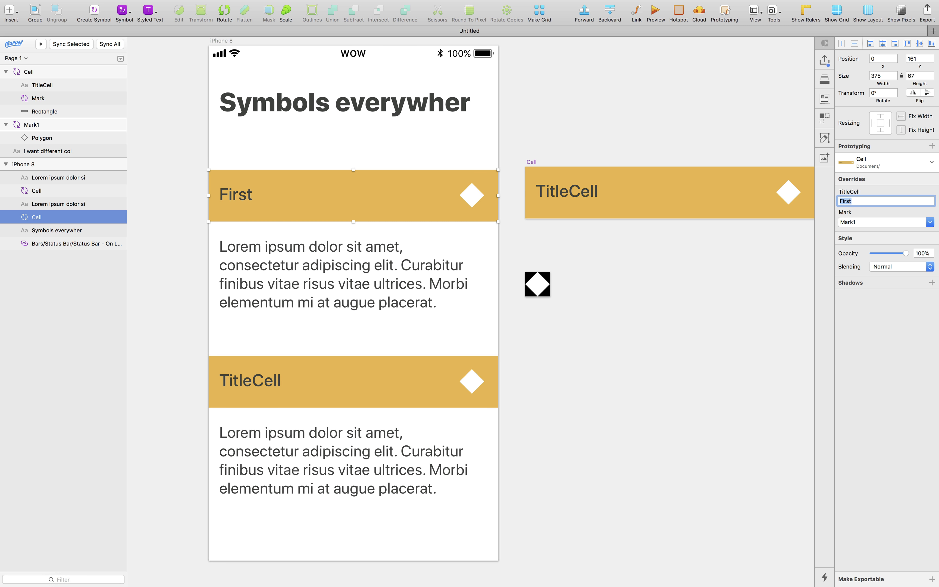
- Override the TitleCell text of the lower Cell instance on the iPhone 8 artboard with "Second"
left_click(266, 382)
left_click(876, 202)
type("Second")
key("Return")
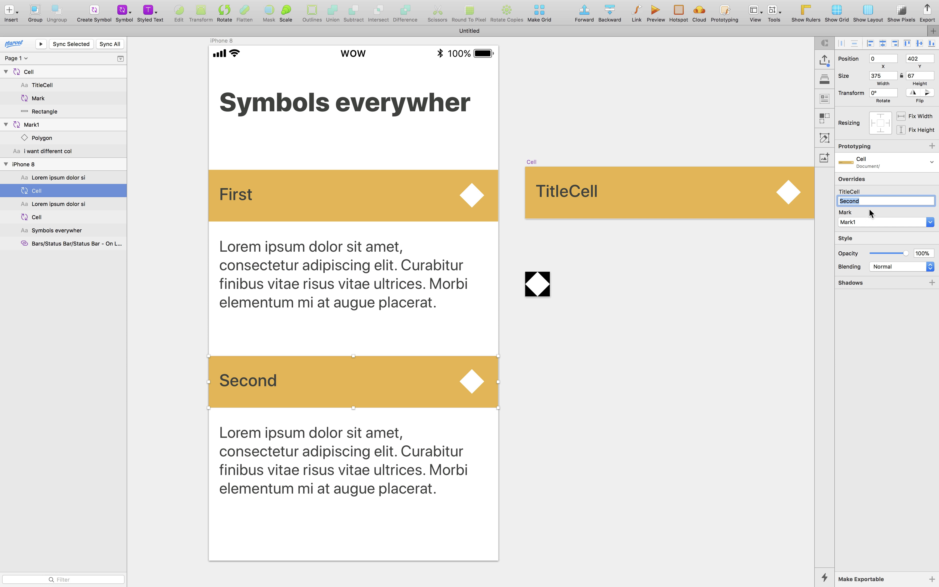
left_click(609, 394)
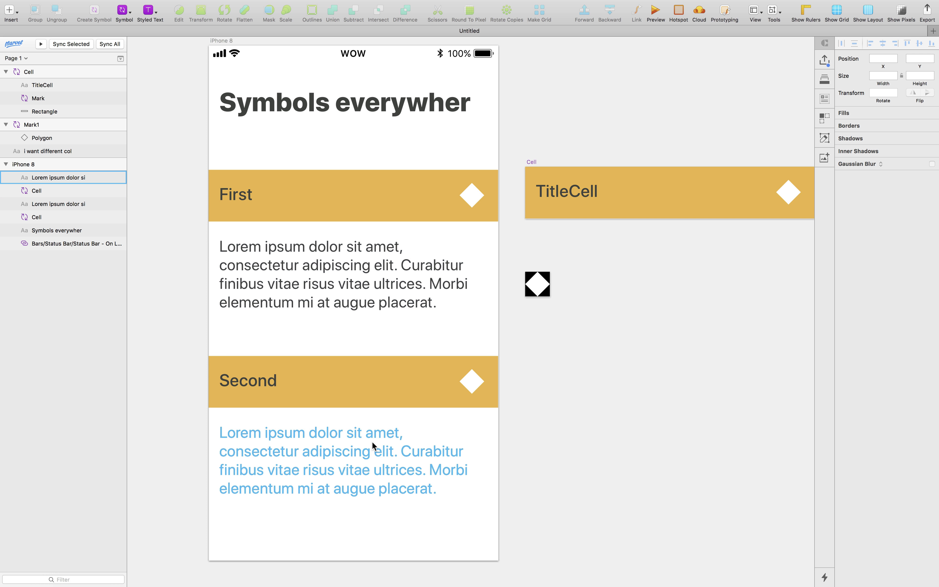
- Set the Mark1 symbol master's background color to the orange sampled from the Cell symbol master
scroll(372, 441, "right", 2)
scroll(373, 441, "right", 1)
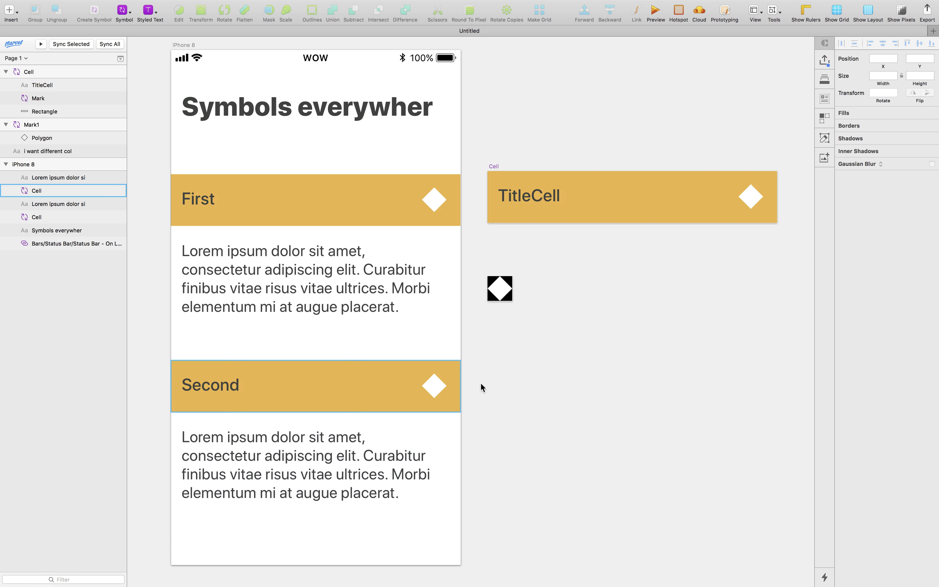
left_click(491, 277)
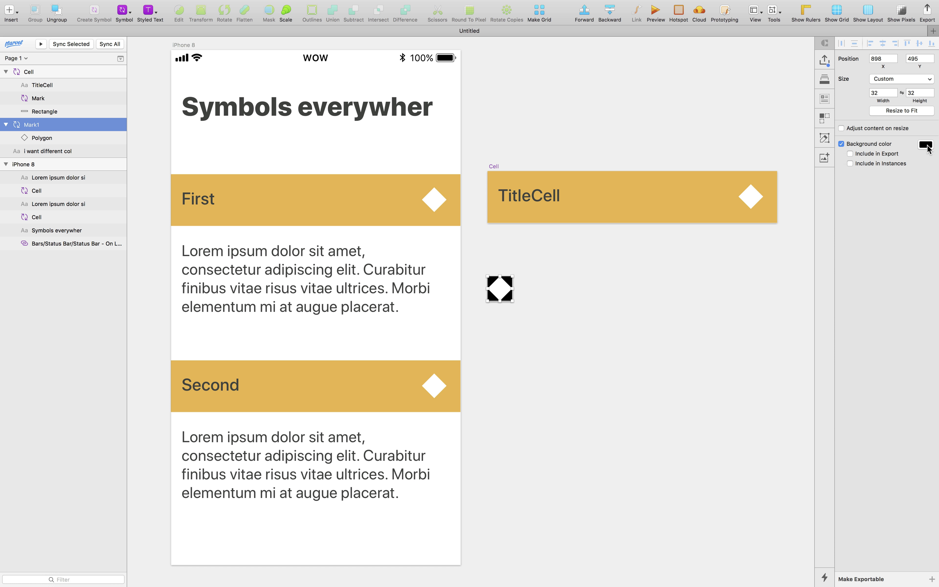
left_click(925, 144)
left_click(845, 249)
left_click(708, 199)
left_click(676, 306)
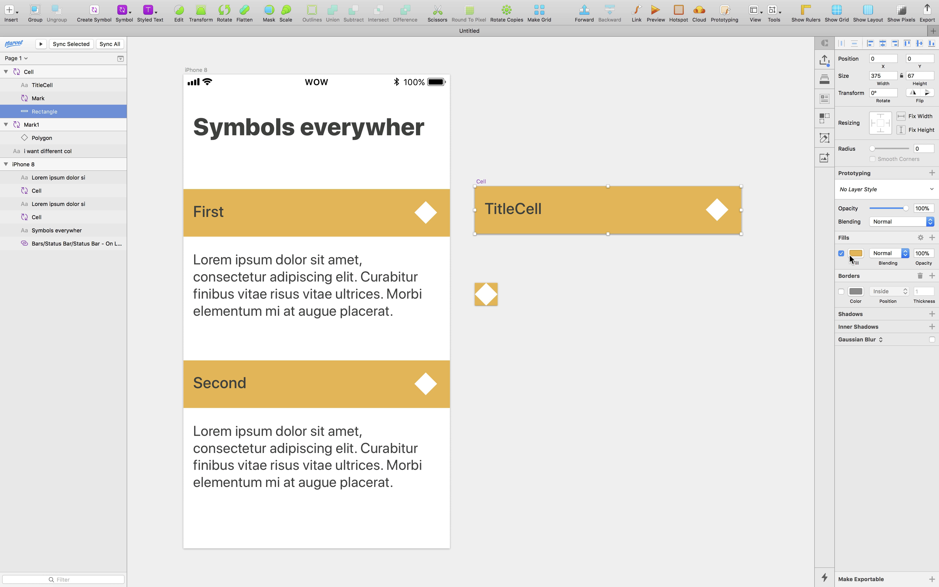
- Change the fill of the Cell symbol master's background rectangle to a light blue, about hex 7BB3E5
left_click(855, 256)
key("Escape")
left_click(857, 256)
left_click_drag(861, 375, 891, 377)
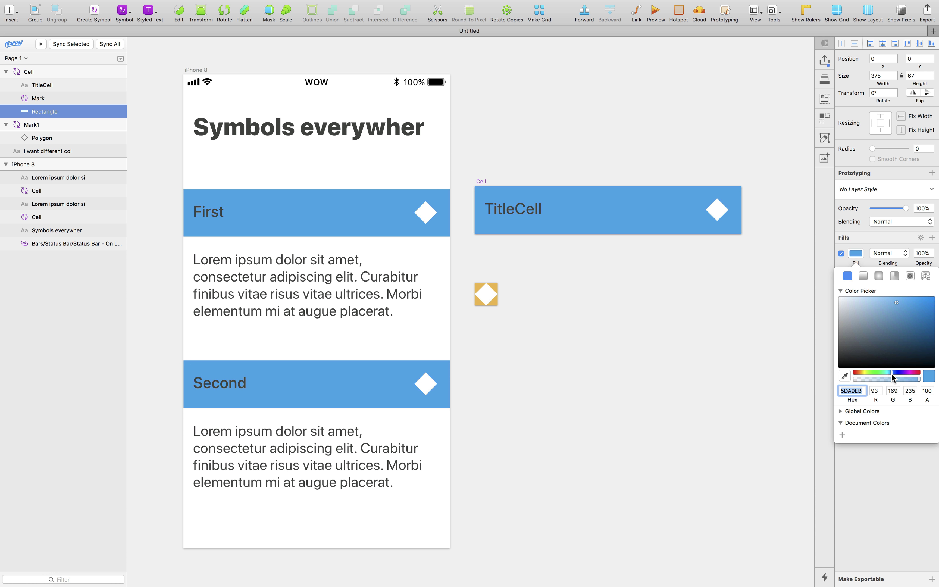
left_click(879, 307)
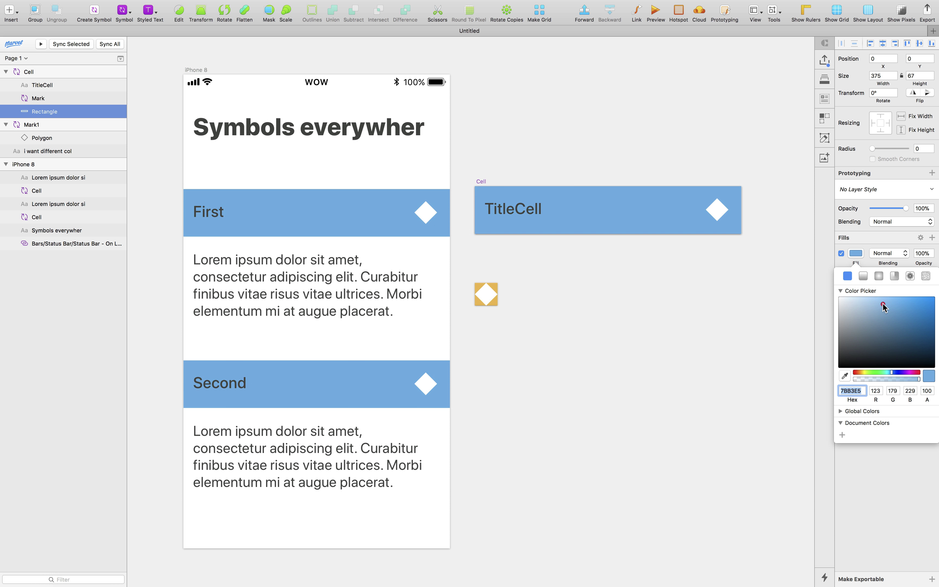
left_click(630, 312)
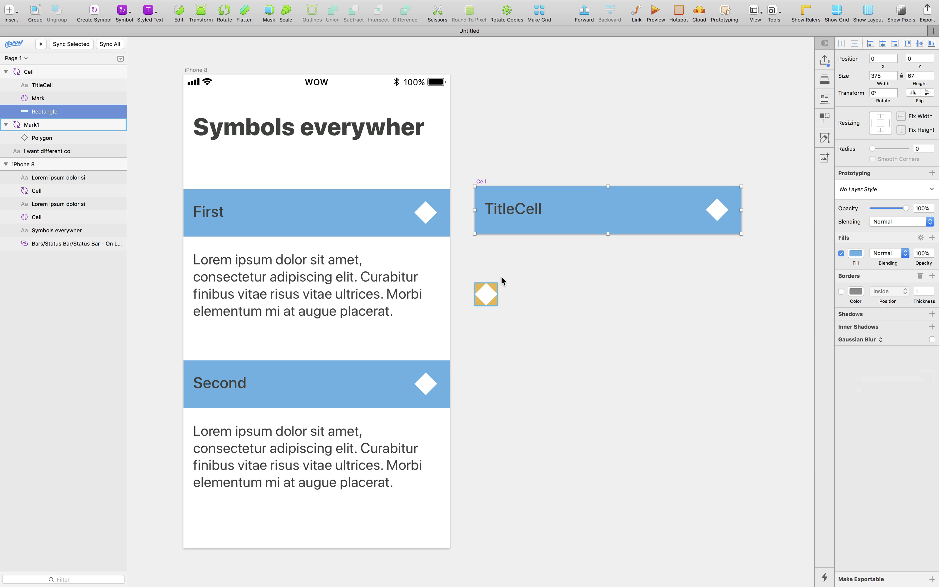
- Replace "color" in the boss's note above the artboard with "icon for every cell"
left_click(502, 277)
scroll(500, 277, "down", 3)
left_click(426, 63)
double_click(413, 62)
left_click(404, 62)
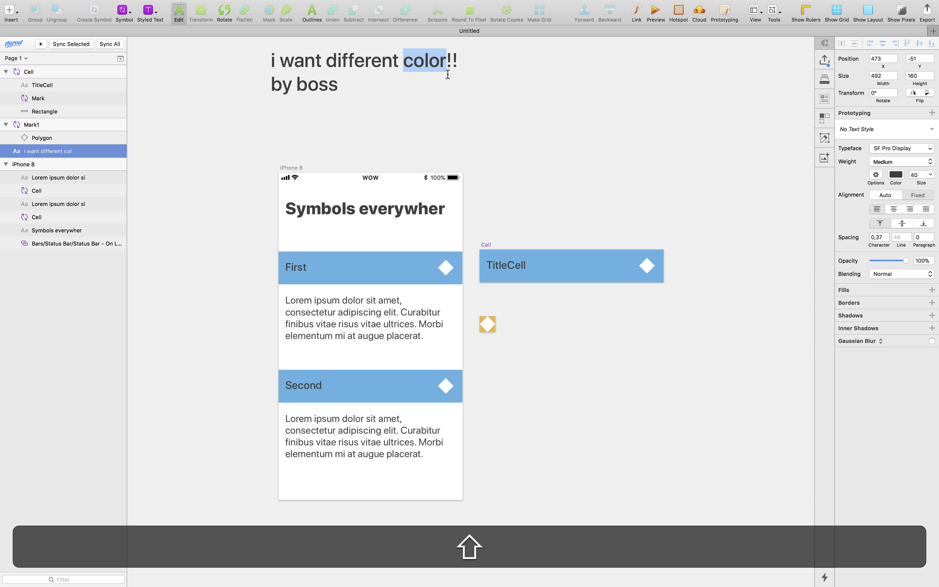
type("i")
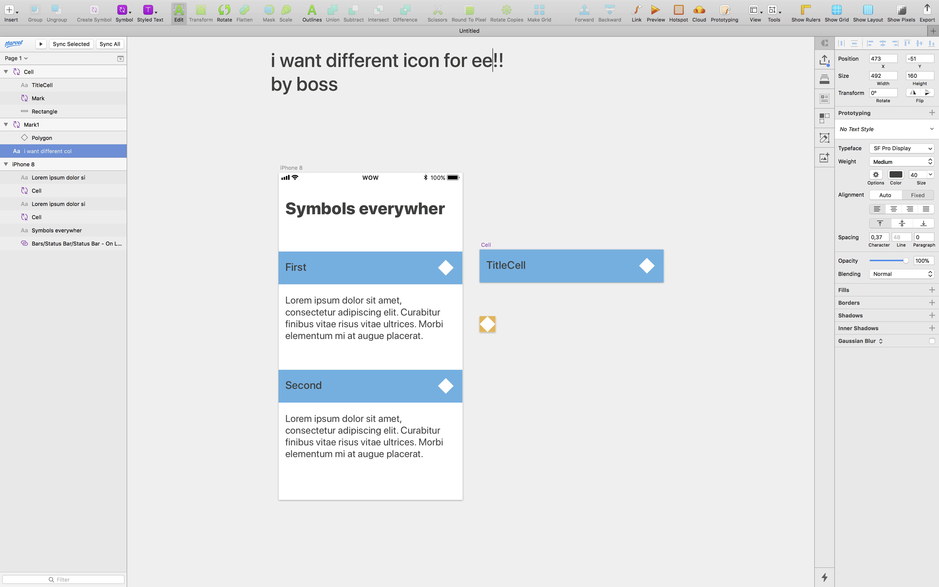
type("con for every cell")
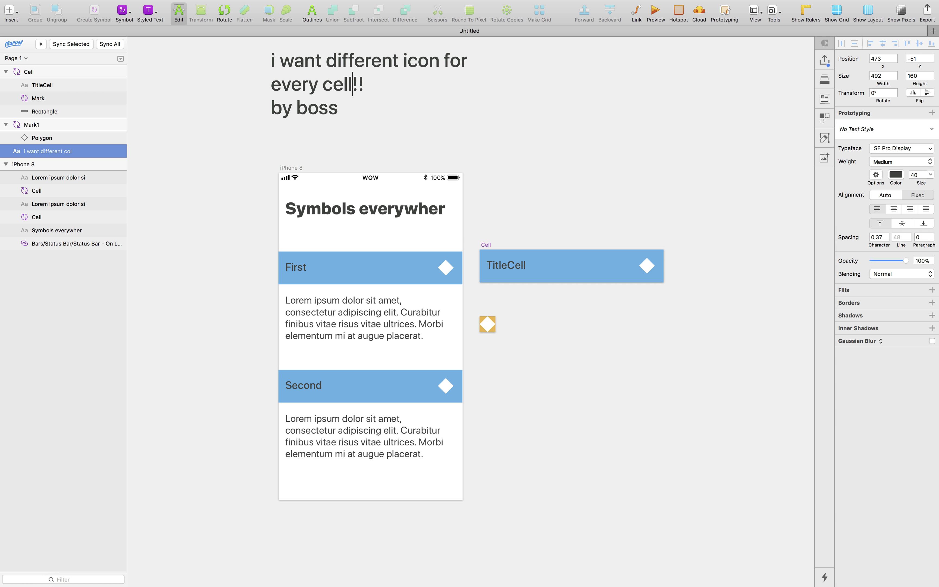
left_click(572, 86)
scroll(504, 366, "up", 2)
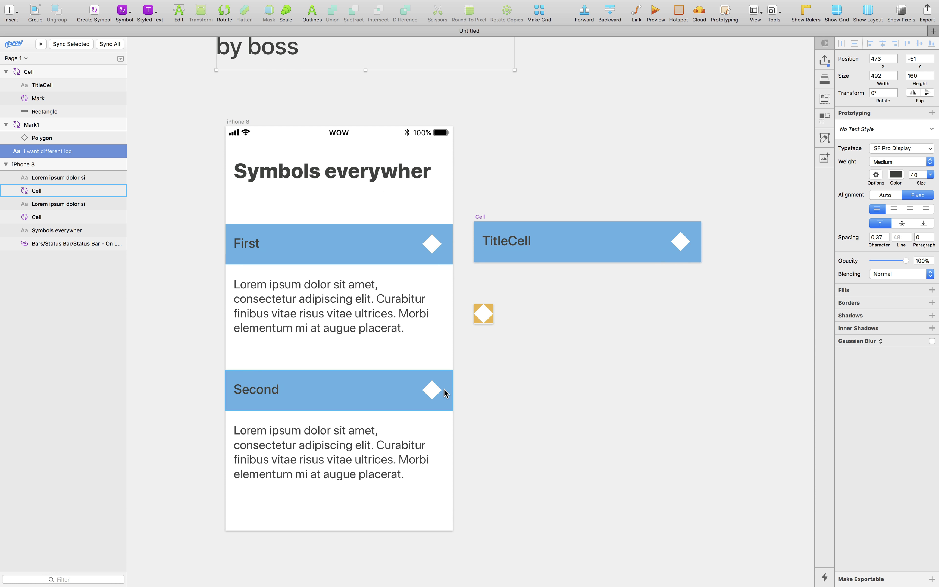
left_click(432, 391)
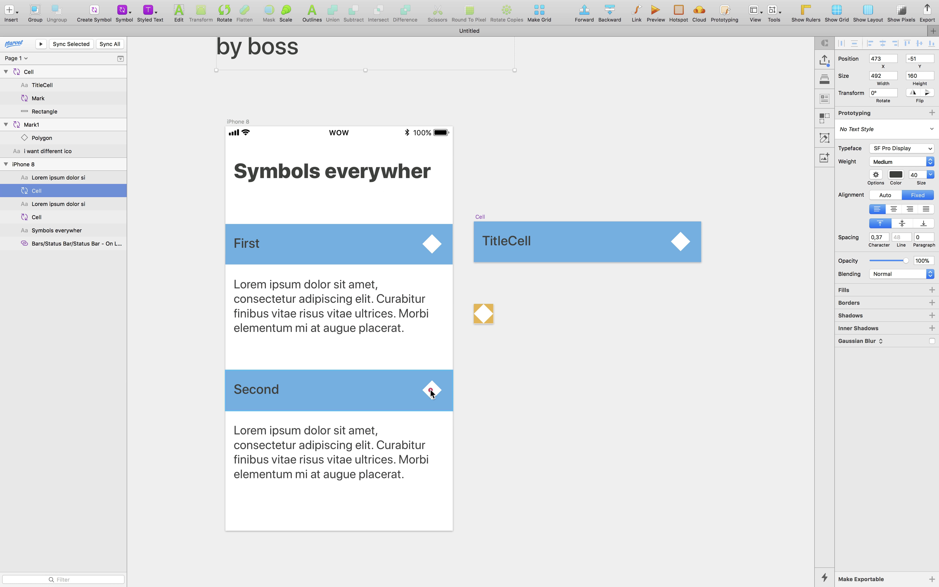
left_click(636, 205)
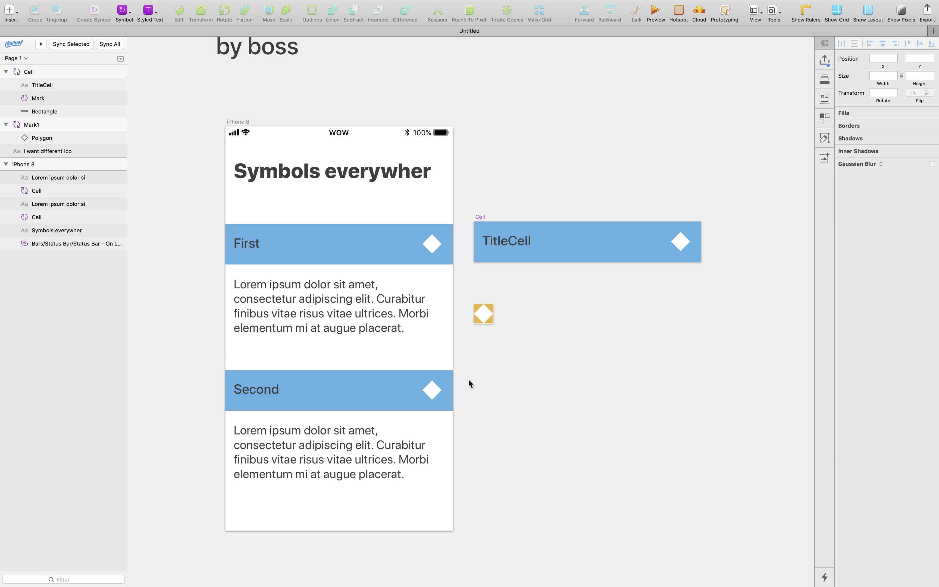
scroll(468, 378, "up", 5)
scroll(468, 379, "down", 2)
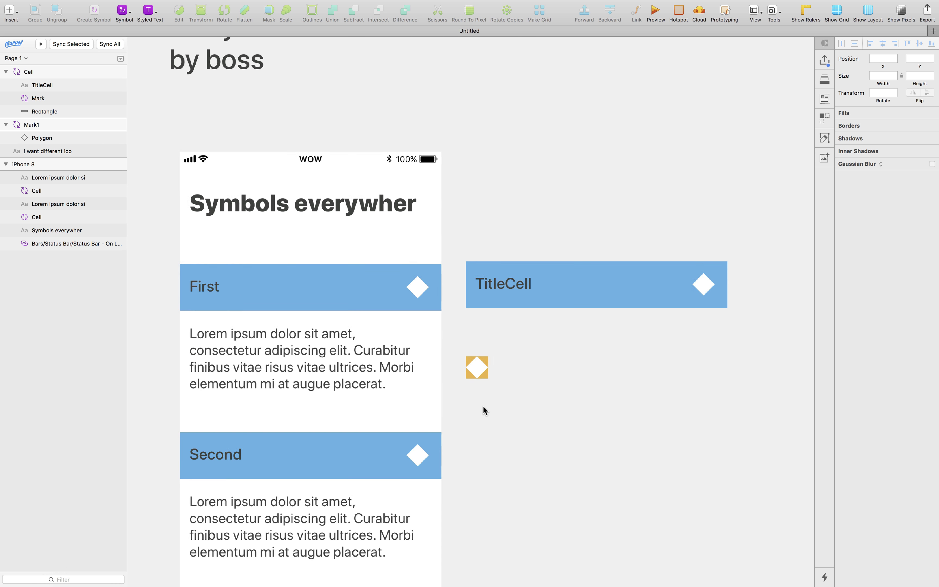
- Duplicate the Mark1 symbol master and rename the copy Mark2
scroll(484, 409, "up", 3)
left_click(459, 317)
key("super+d")
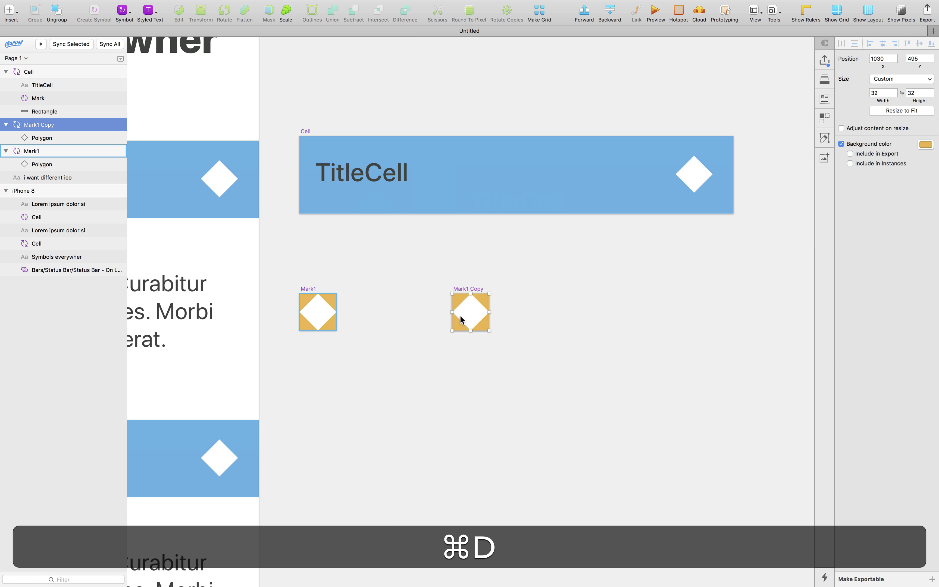
double_click(46, 126)
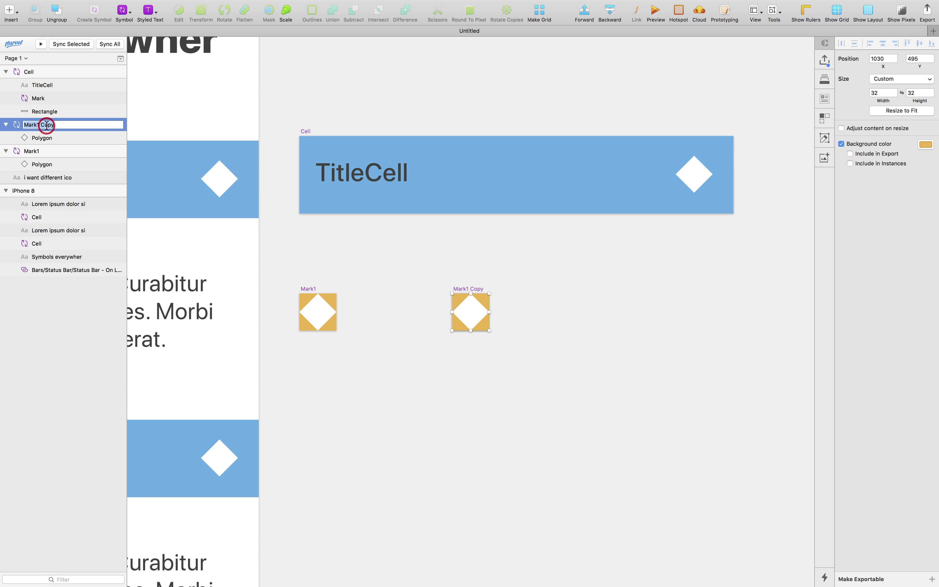
left_click(35, 126)
type("k2")
key("Return")
- Change the polygon in the Mark2 symbol master to 8 sides
key("super+minus")
scroll(247, 318, "left", 5)
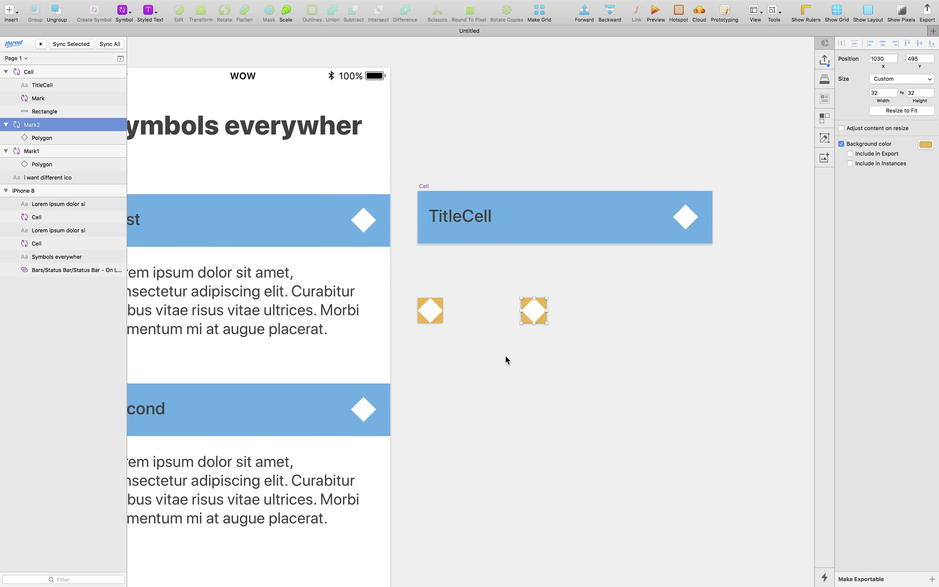
left_click(505, 357)
left_click(533, 311)
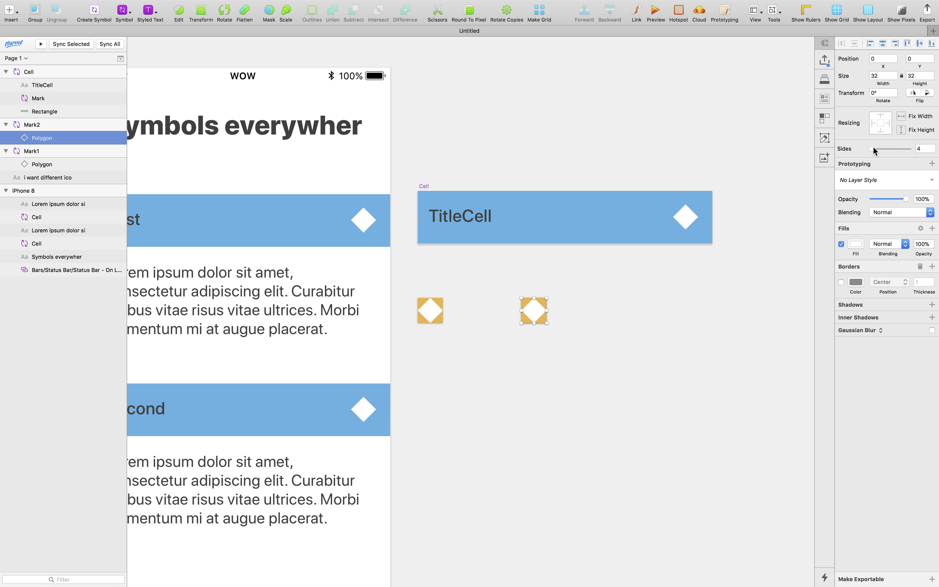
left_click(602, 446)
scroll(602, 446, "left", 2)
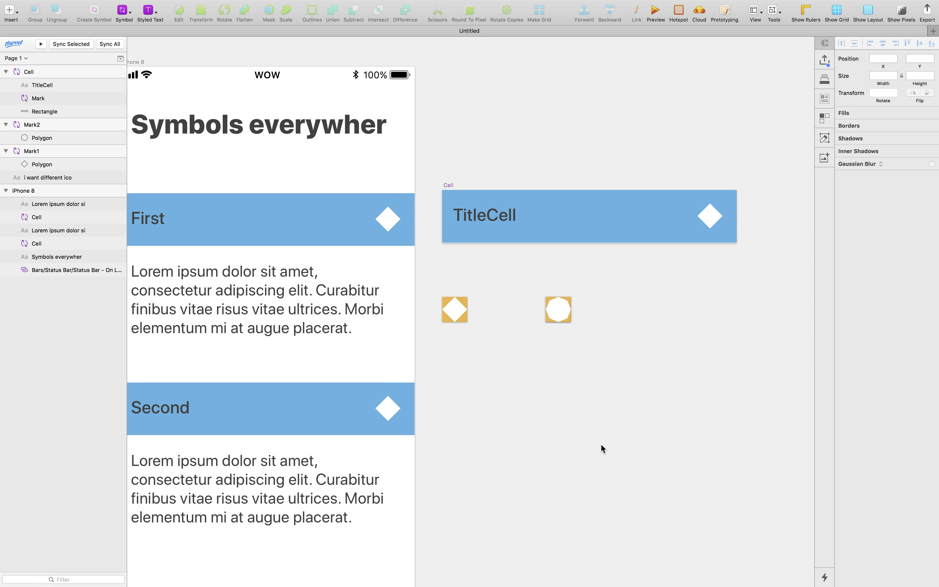
left_click(557, 310)
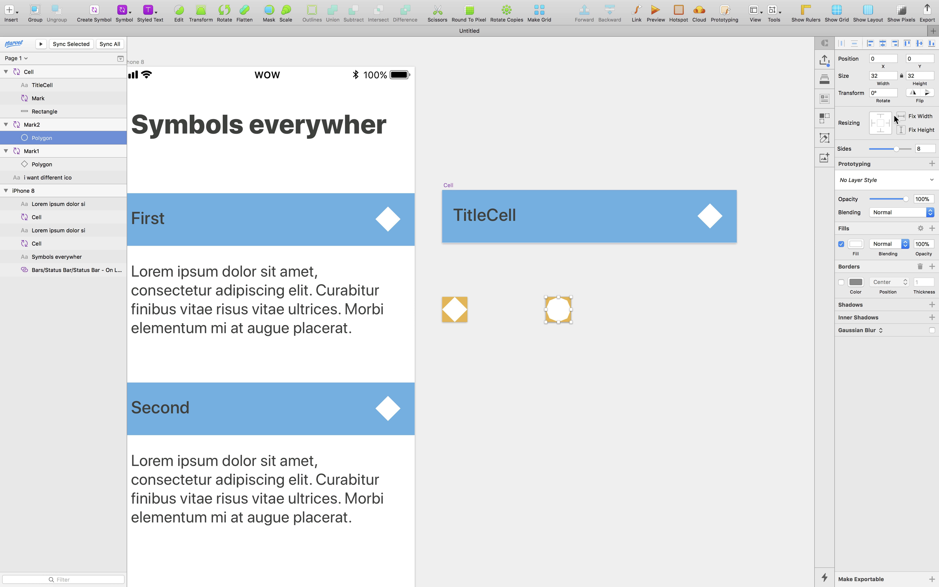
- Override the Mark icon of the Second cell on the iPhone 8 artboard with Mark2
left_click(388, 409)
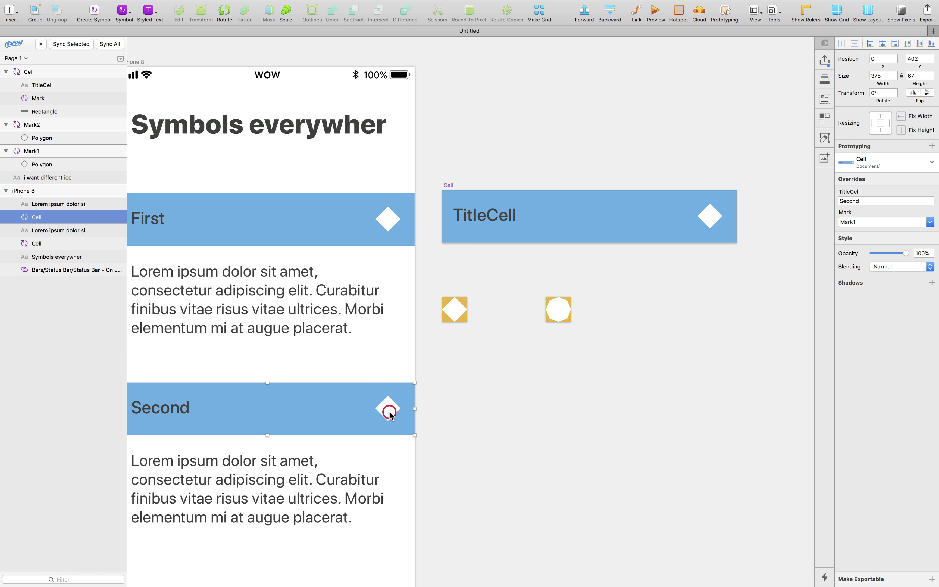
left_click(479, 409)
left_click(232, 415)
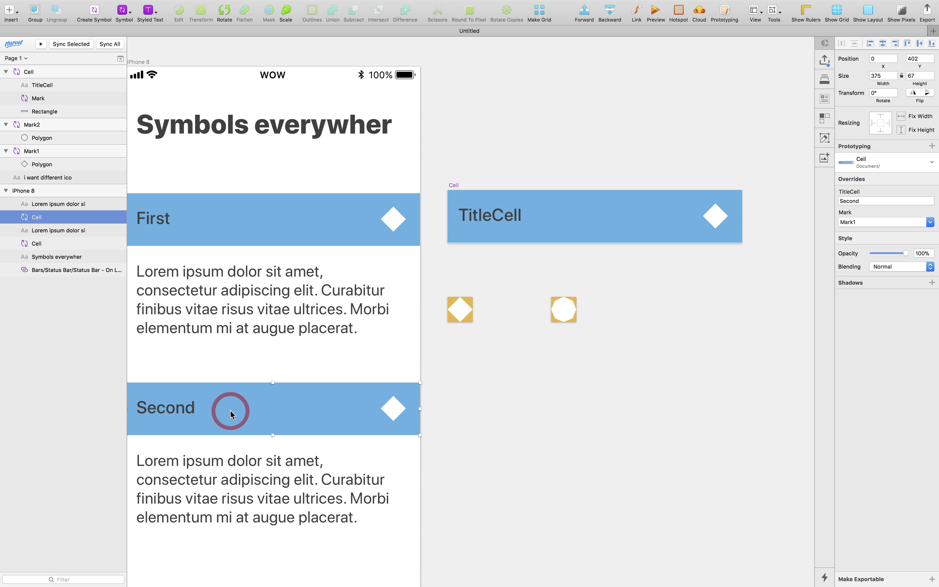
scroll(238, 413, "left", 3)
left_click(850, 222)
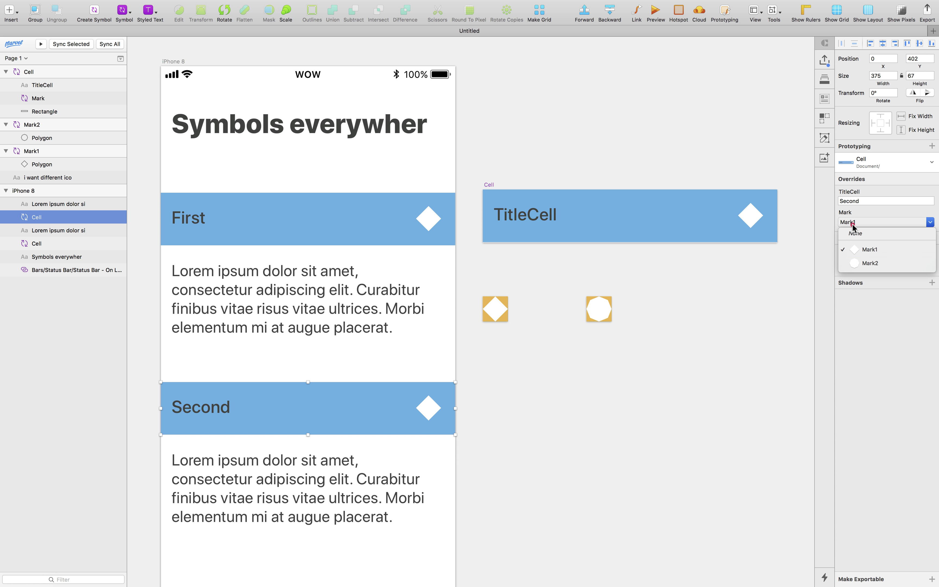
left_click(867, 264)
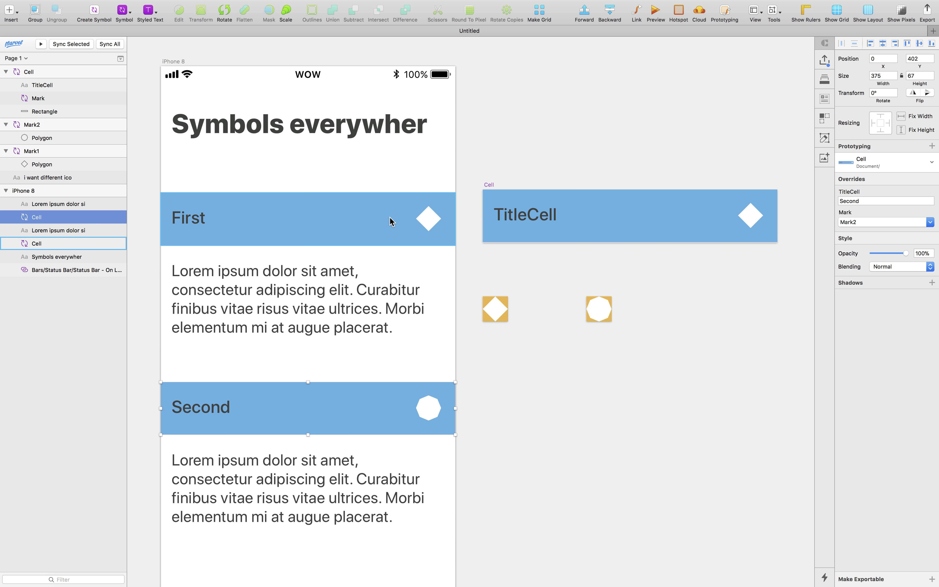
- Try the Mark2 and None icon overrides on the First cell, returning it to Mark1 after each
left_click(381, 218)
left_click(865, 222)
left_click(857, 272)
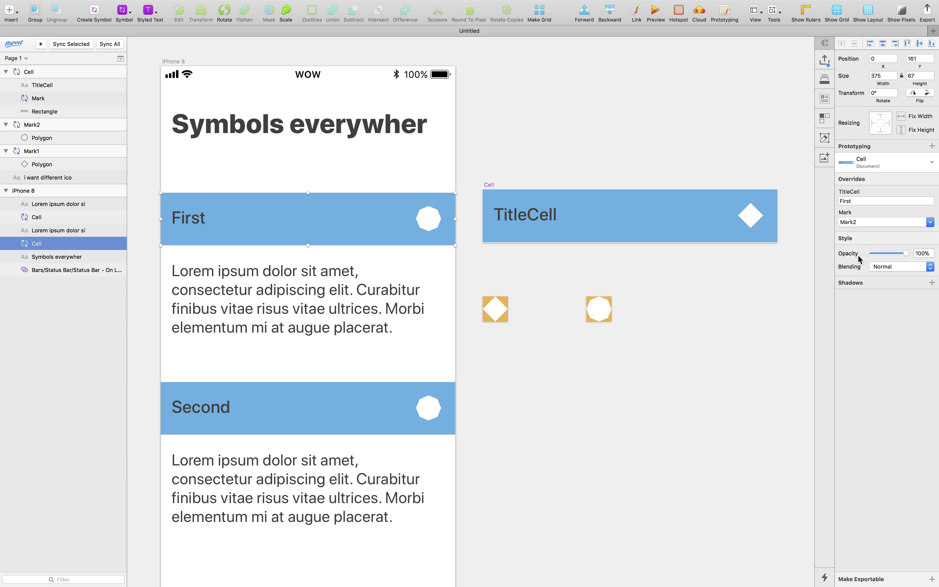
left_click(864, 222)
left_click(857, 244)
left_click(857, 226)
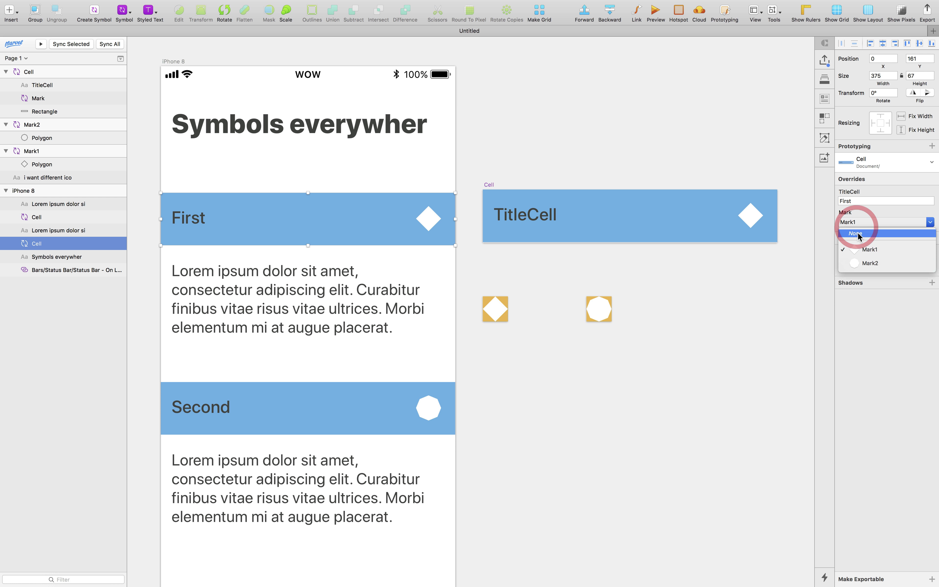
left_click(857, 234)
left_click(859, 223)
left_click(860, 250)
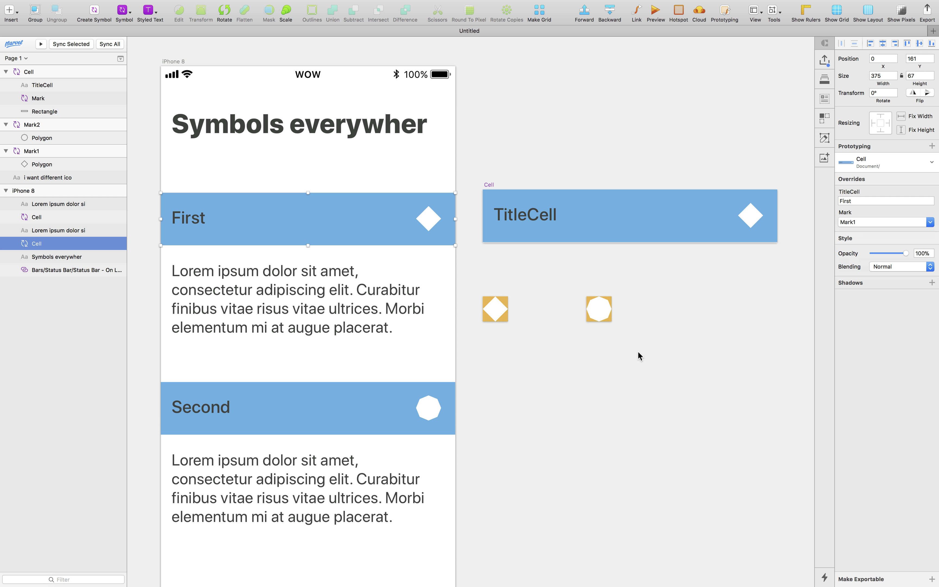
- Draw a small rounded rectangle, about 33 by 10, in the empty canvas below the Mark1 and Mark2 masters
left_click(9, 10)
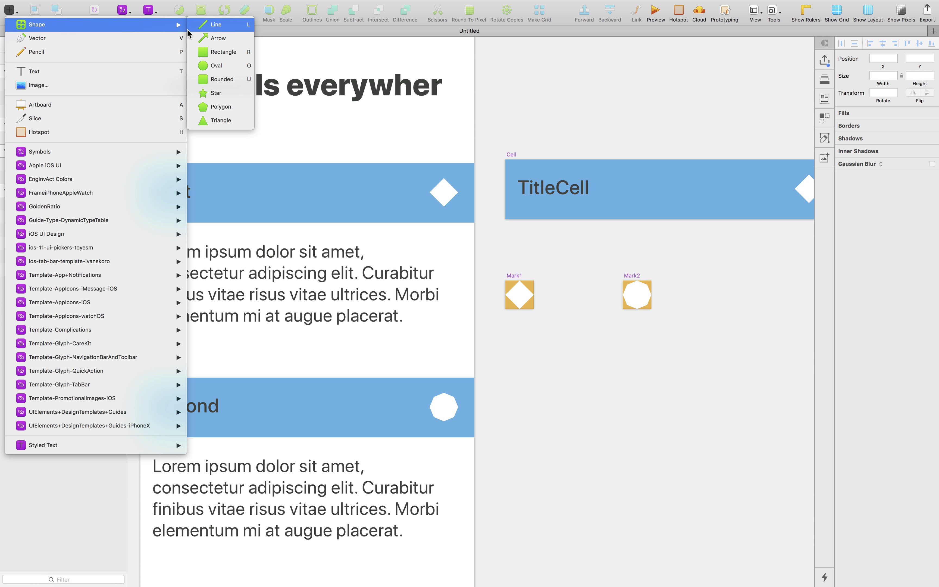
mouse_move(147, 24)
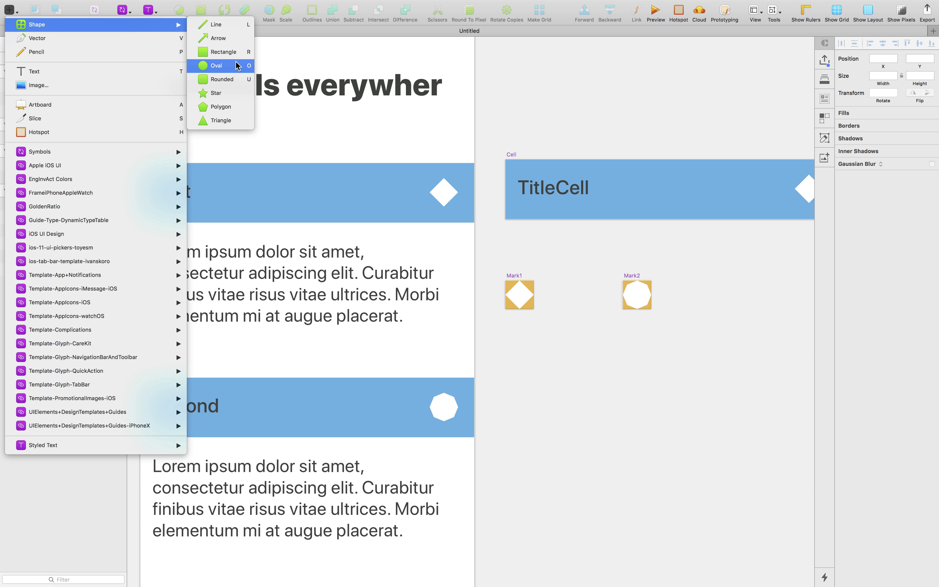
left_click(232, 79)
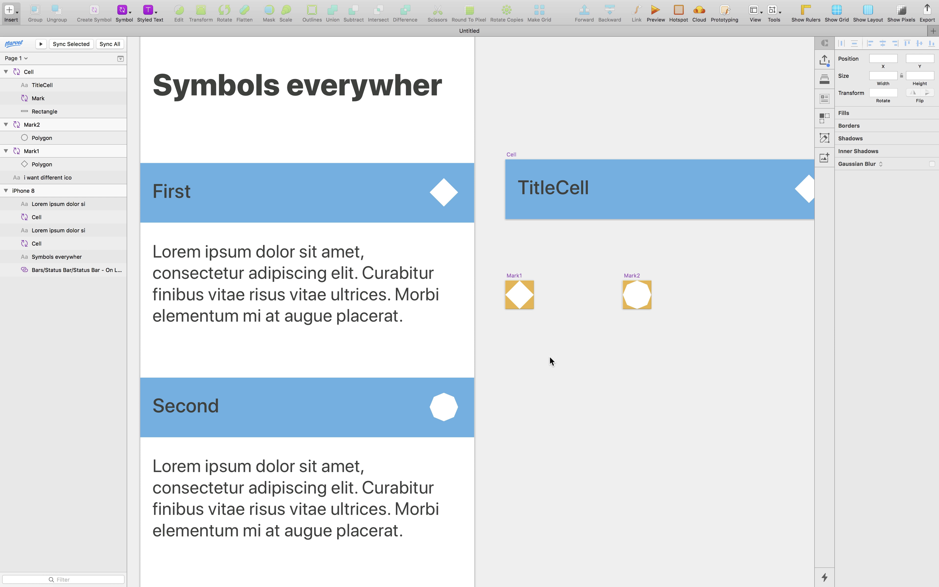
left_click_drag(553, 358, 578, 365)
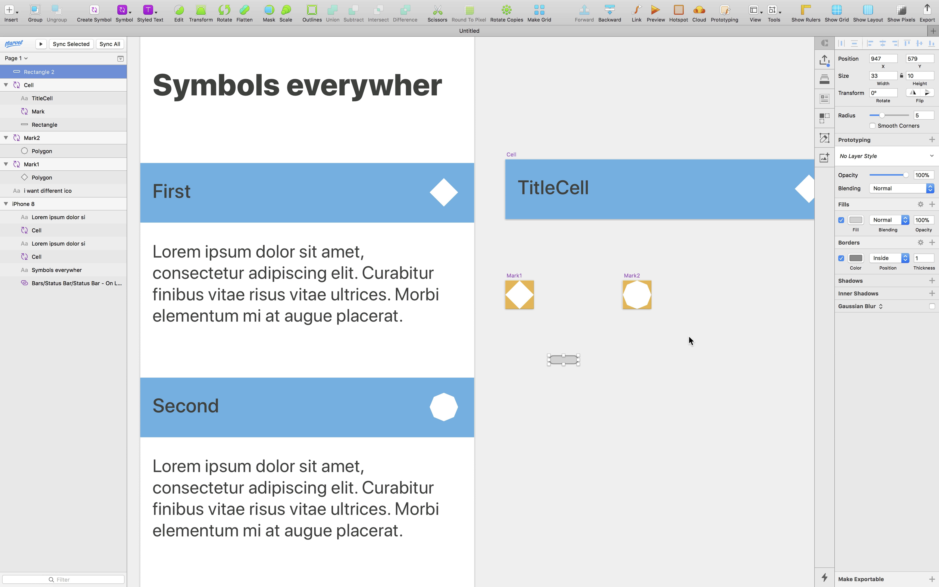
- Turn off the rounded rectangle's border and set its fill to white
scroll(565, 367, "up", 5)
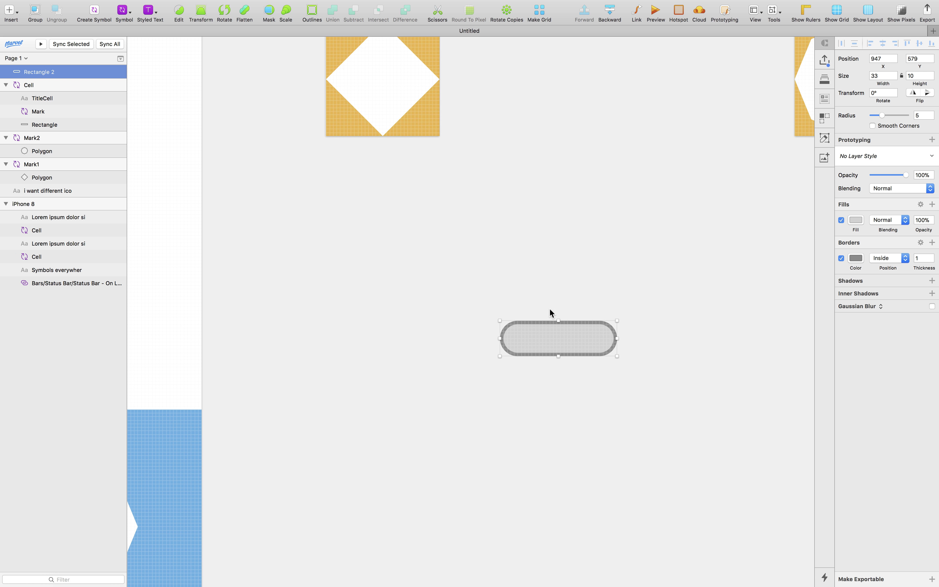
left_click(841, 258)
left_click(856, 220)
left_click_drag(861, 269, 782, 233)
left_click(718, 276)
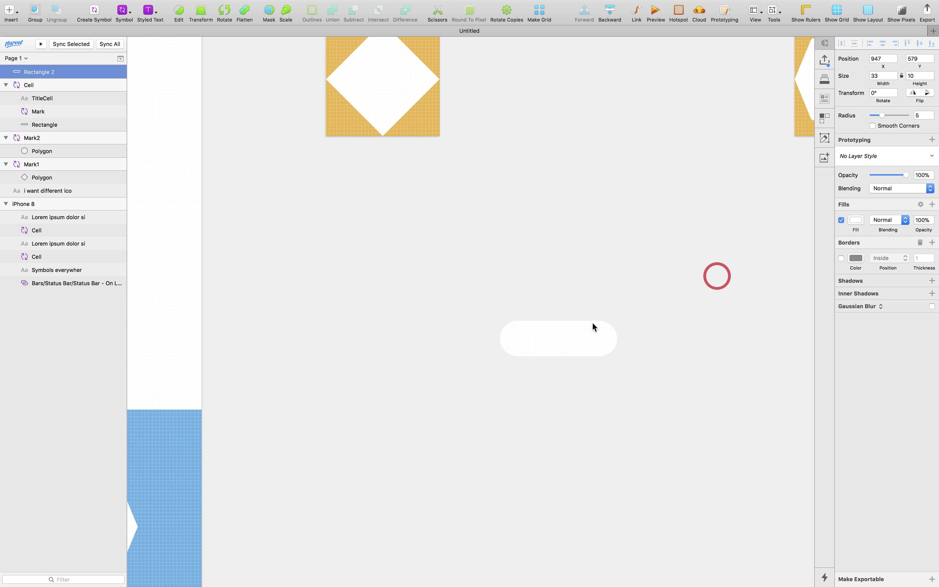
- Duplicate the white bar, rotate the copy to 90°, and place it across the original to form a cross
left_click(562, 335)
key("cmd+d")
left_click_drag(562, 336, 565, 376)
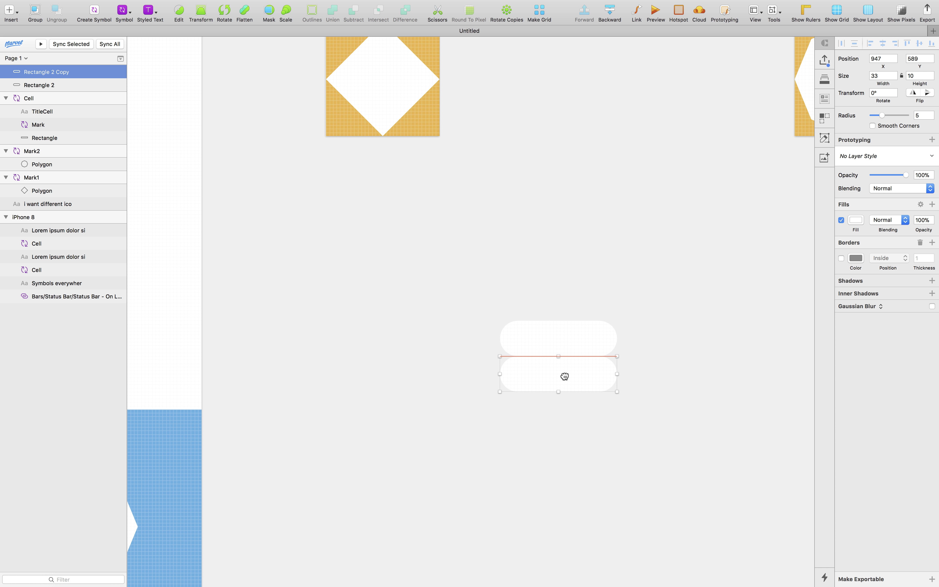
left_click(880, 93)
type("90")
key("Return")
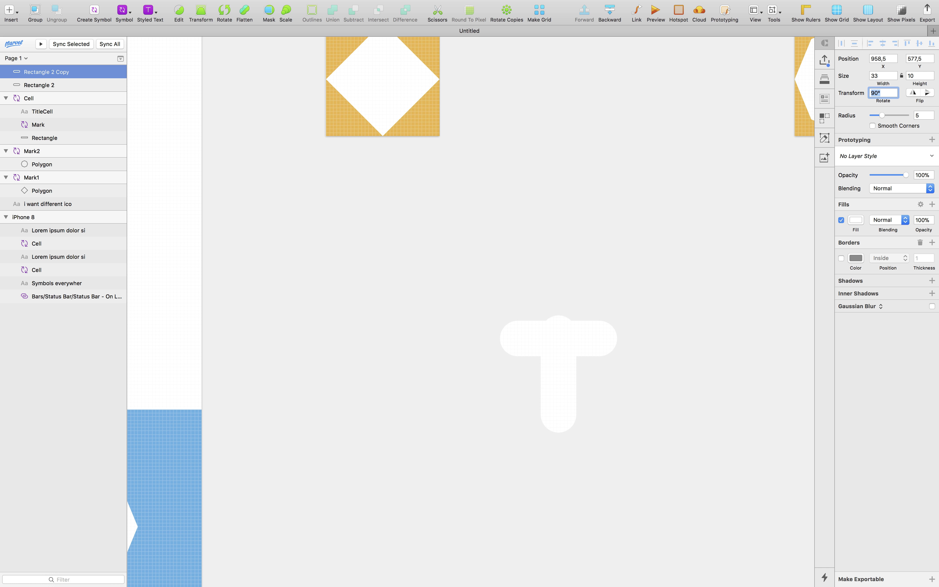
left_click_drag(549, 384, 550, 376)
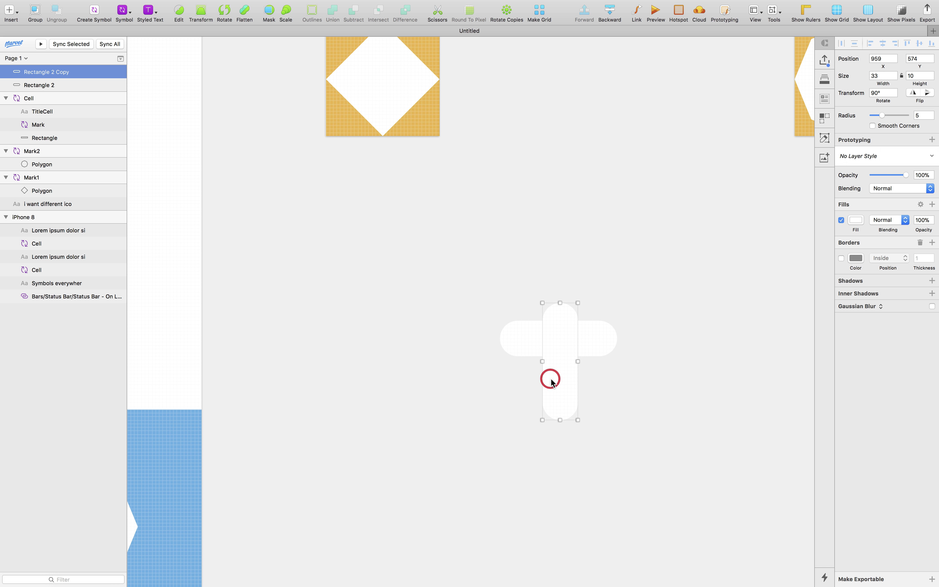
left_click(632, 425)
- Check which symbols are offered for the Second cell's Mark override
scroll(632, 429, "down", 3)
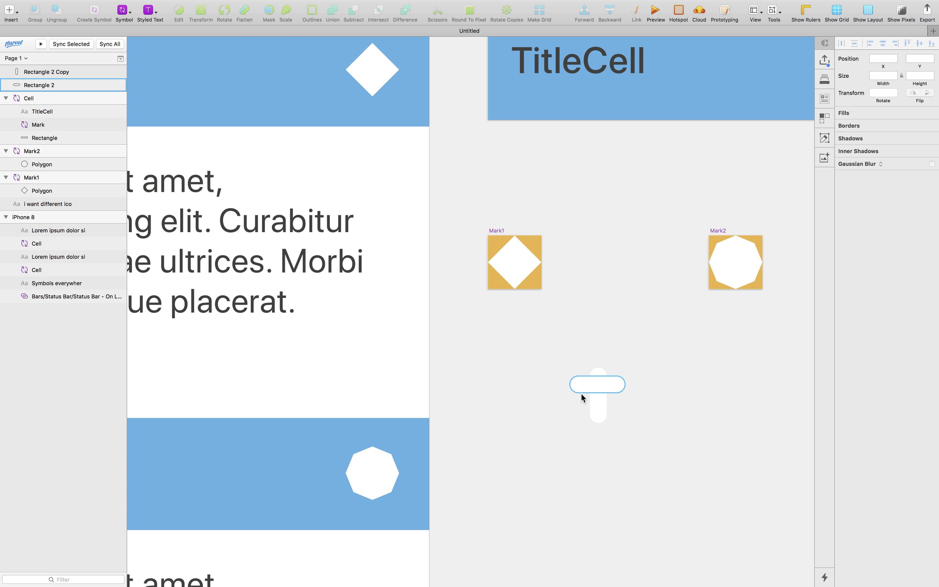
scroll(563, 430, "down", 5)
scroll(582, 435, "up", 3)
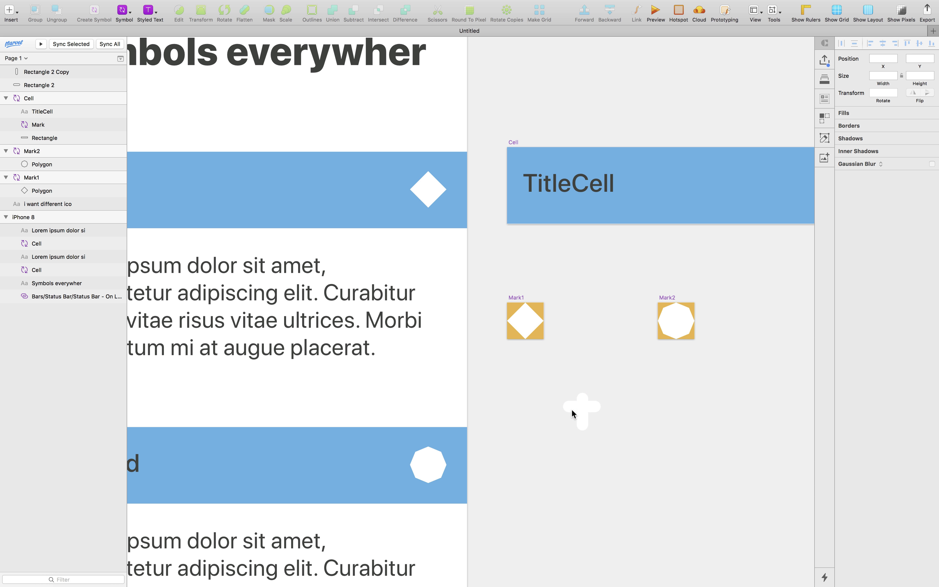
scroll(516, 447, "left", 3)
scroll(516, 447, "left", 2)
left_click(497, 445)
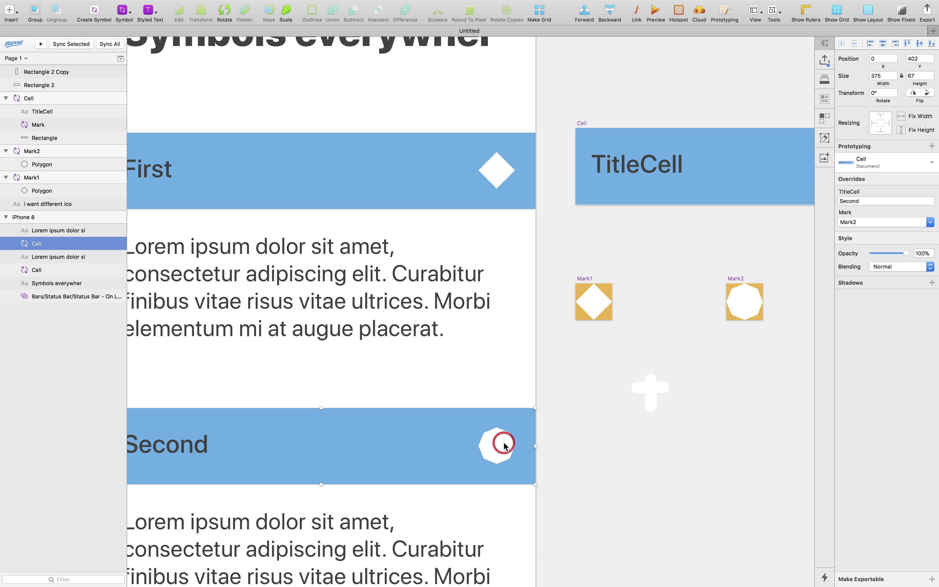
left_click(870, 222)
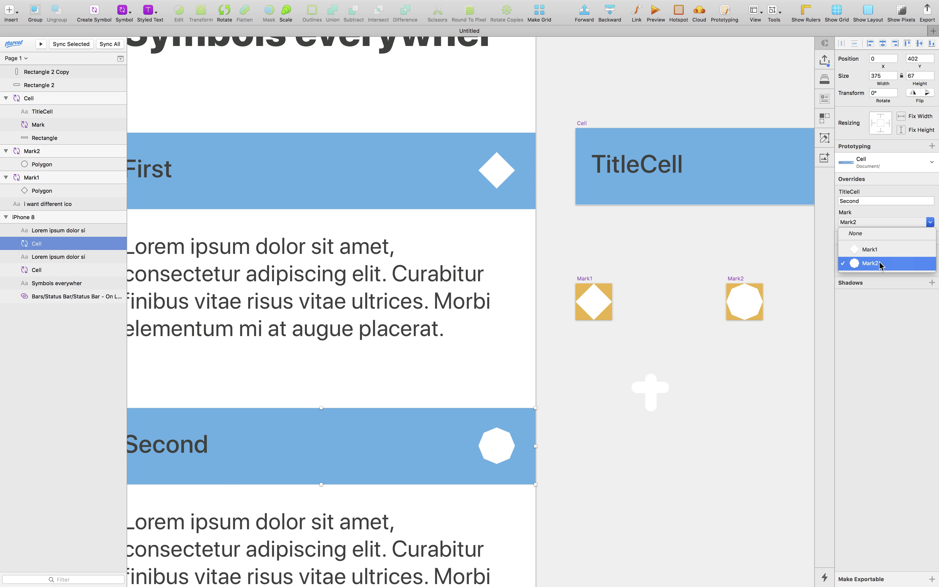
left_click(708, 334)
- Create a symbol named crossMark from the two white bars forming the cross
left_click(650, 388)
left_click(650, 378, "shift")
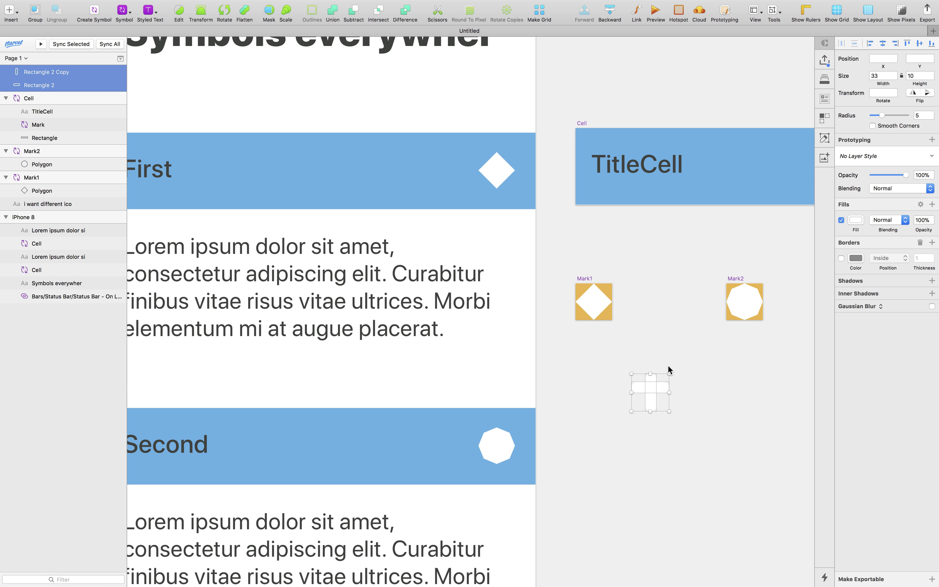
scroll(660, 400, "right", 5)
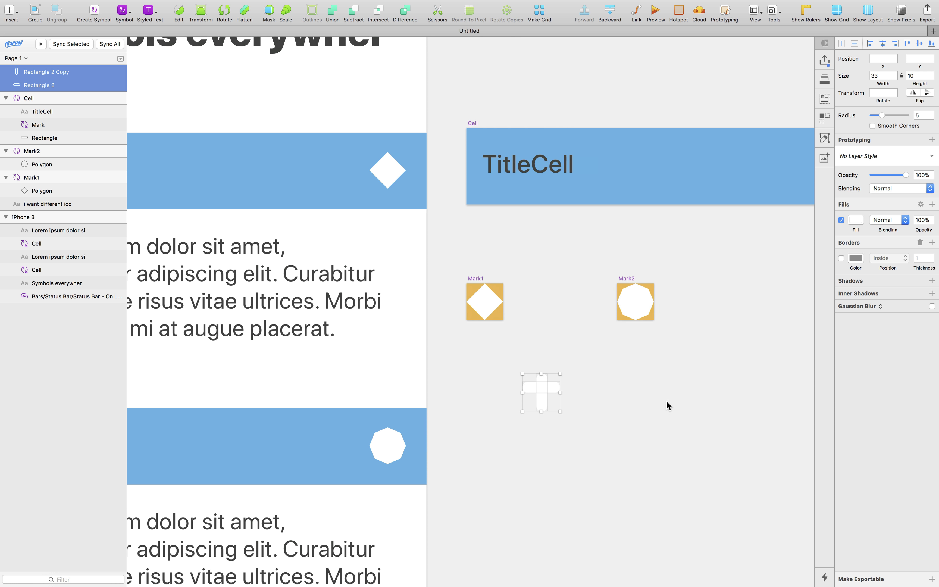
left_click(95, 12)
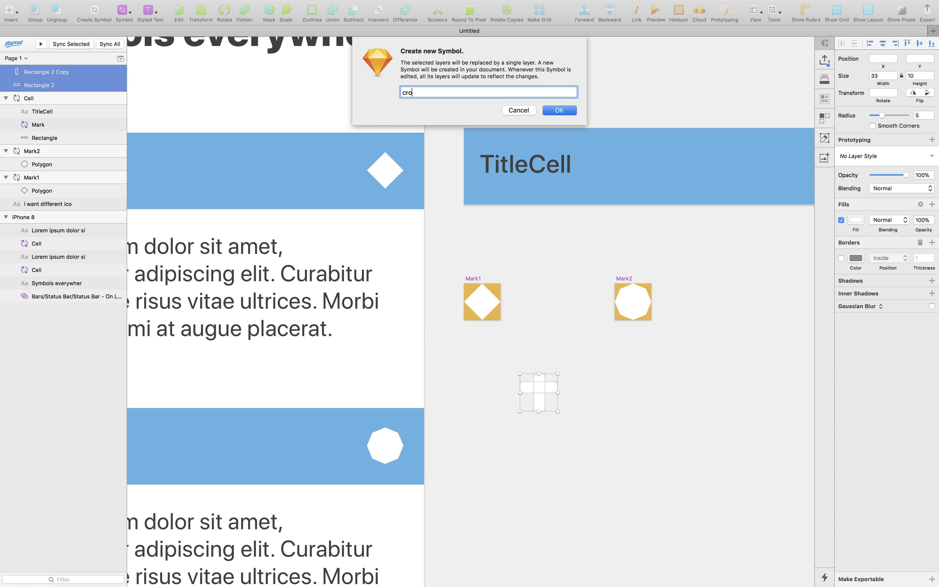
type("crossMark")
key("Return")
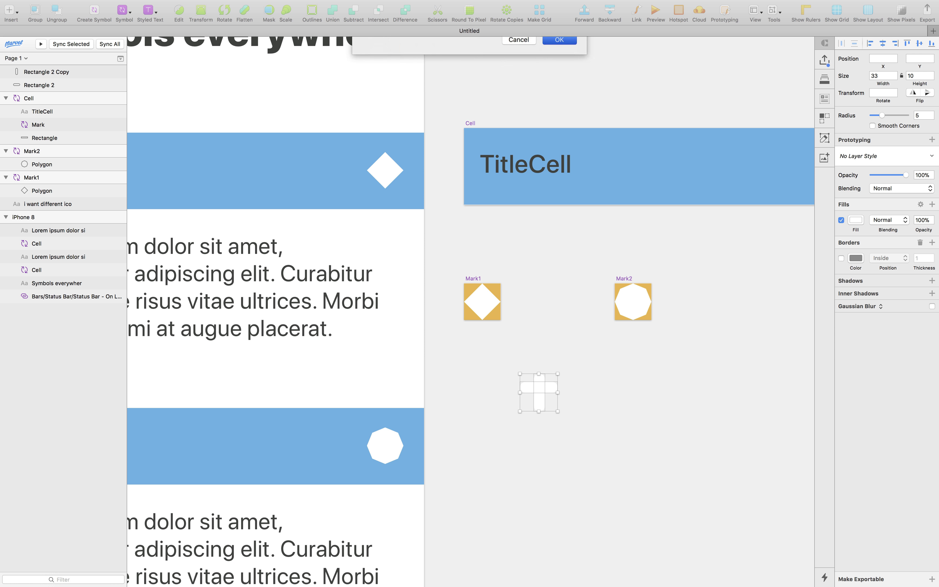
key("super+1")
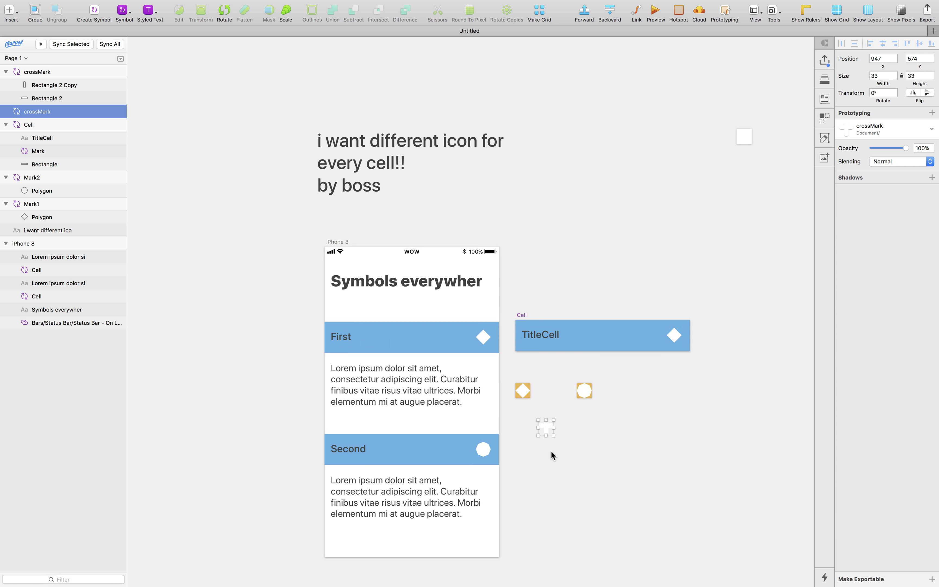
- Move the crossMark symbol between Mark1 and Mark2 and give it a background color sampled from the Cell symbol's blue
left_click(743, 136)
left_click_drag(736, 199, 554, 390)
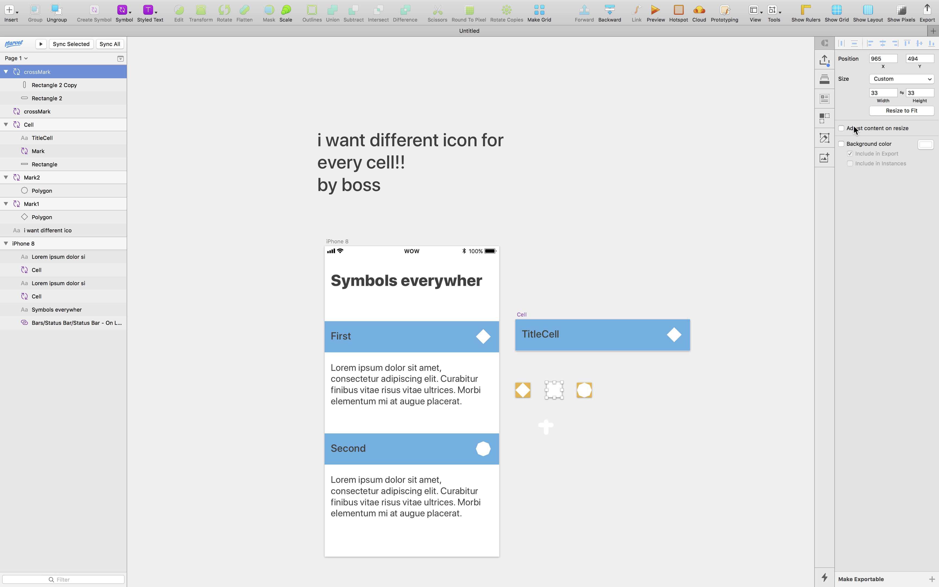
left_click(841, 144)
left_click(926, 145)
left_click(845, 249)
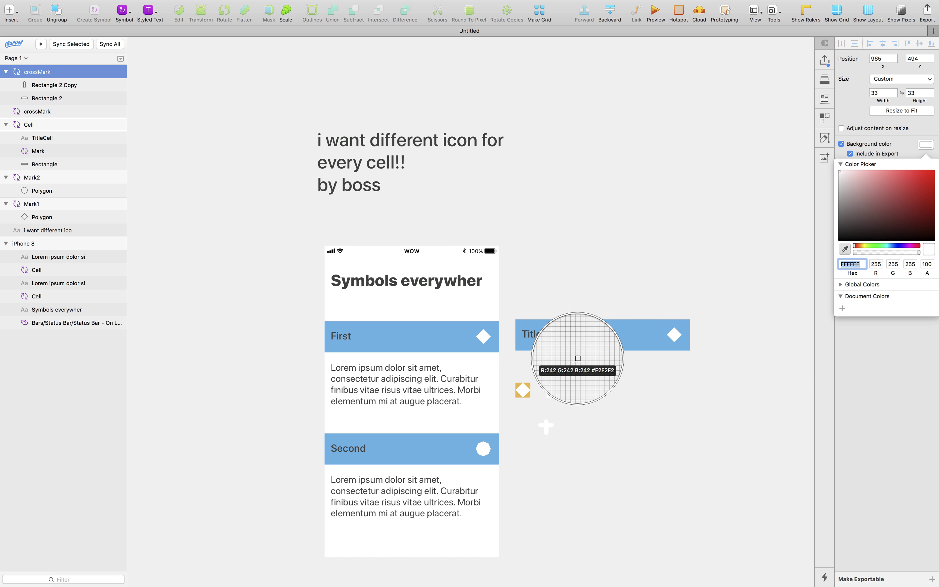
left_click(580, 342)
left_click(705, 405)
- Delete the loose crossMark instance below the row of icon symbols
scroll(562, 435, "up", 5)
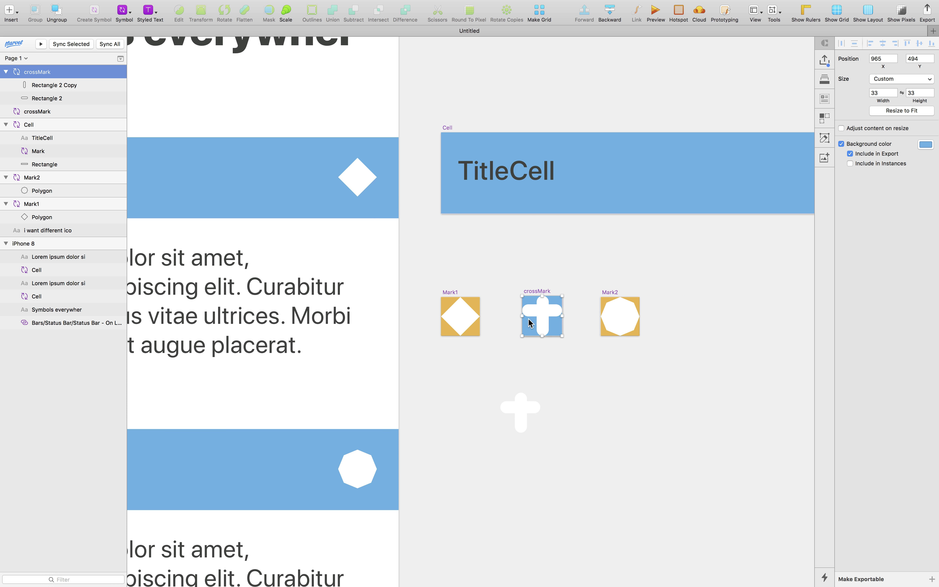
left_click(549, 437)
key("Delete")
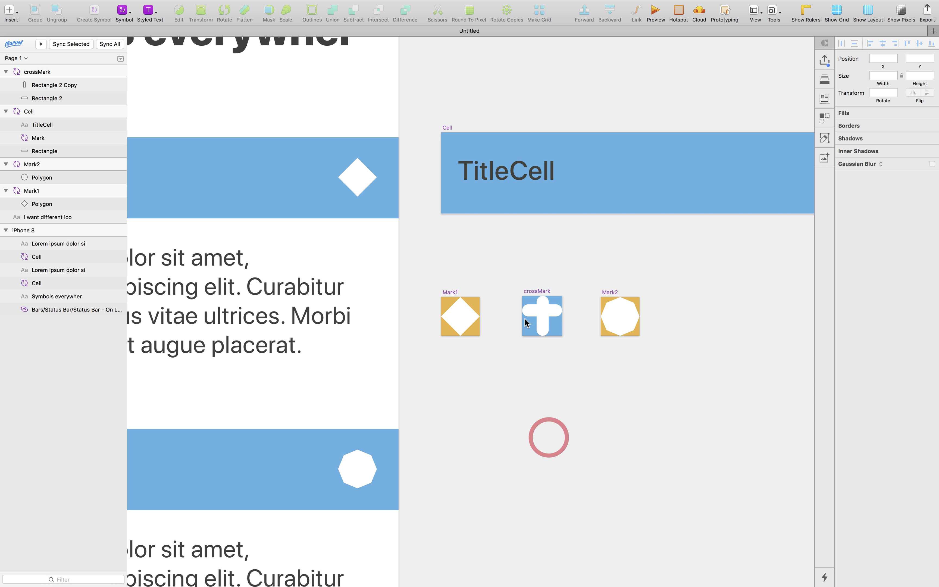
- Check whether crossMark is offered among the Mark override choices of the Second cell
left_click(346, 471)
scroll(350, 474, "left", 5)
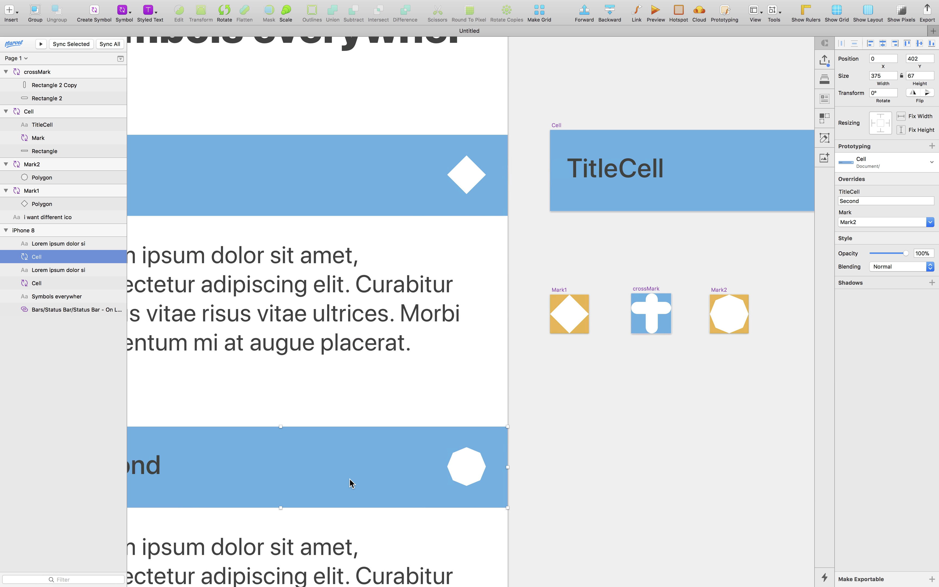
left_click(852, 222)
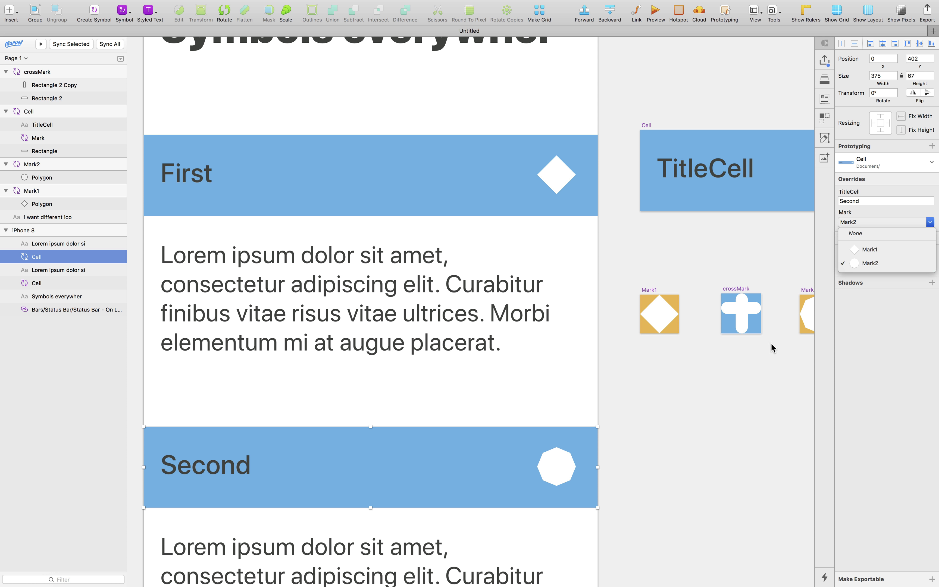
left_click(740, 387)
left_click(744, 377)
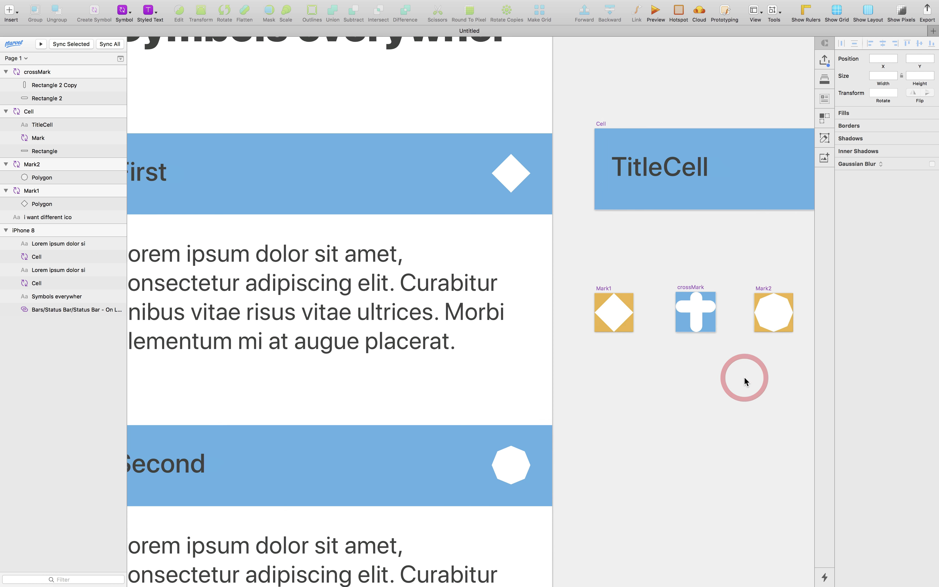
scroll(744, 377, "right", 3)
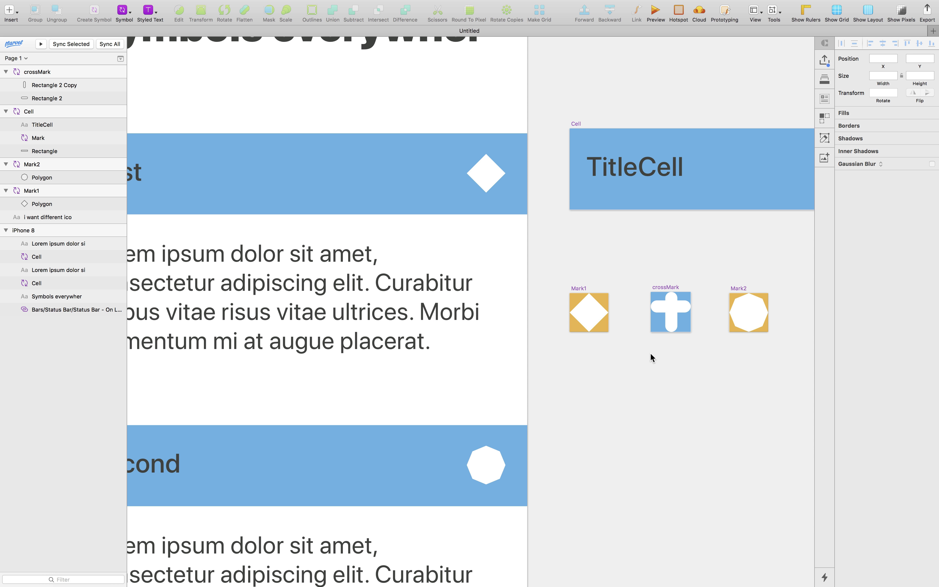
left_click(489, 478)
left_click(866, 222)
left_click(751, 361)
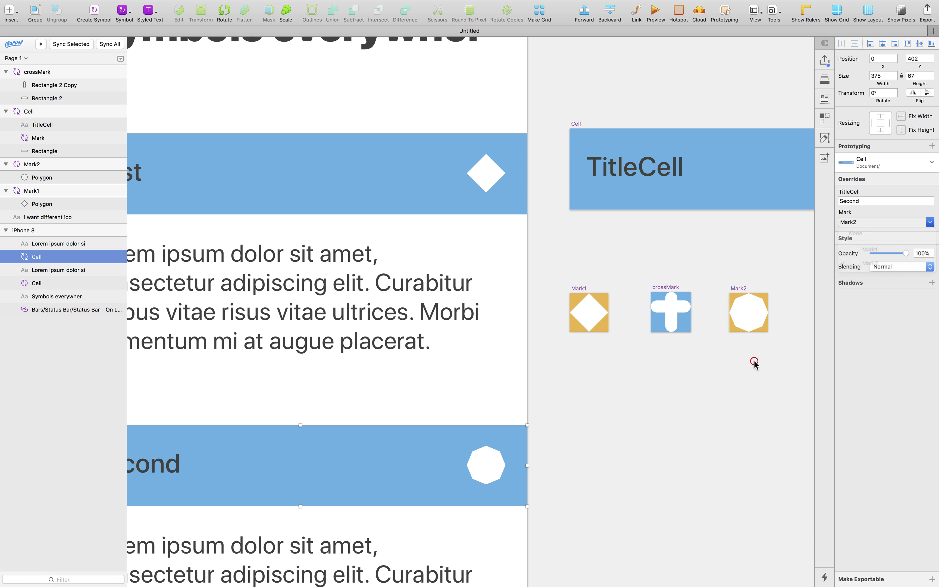
- Compare the dimensions of the Mark2 and crossMark symbols with the Mark instance inside the Cell symbol
scroll(753, 363, "right", 3)
scroll(625, 322, "up", 5)
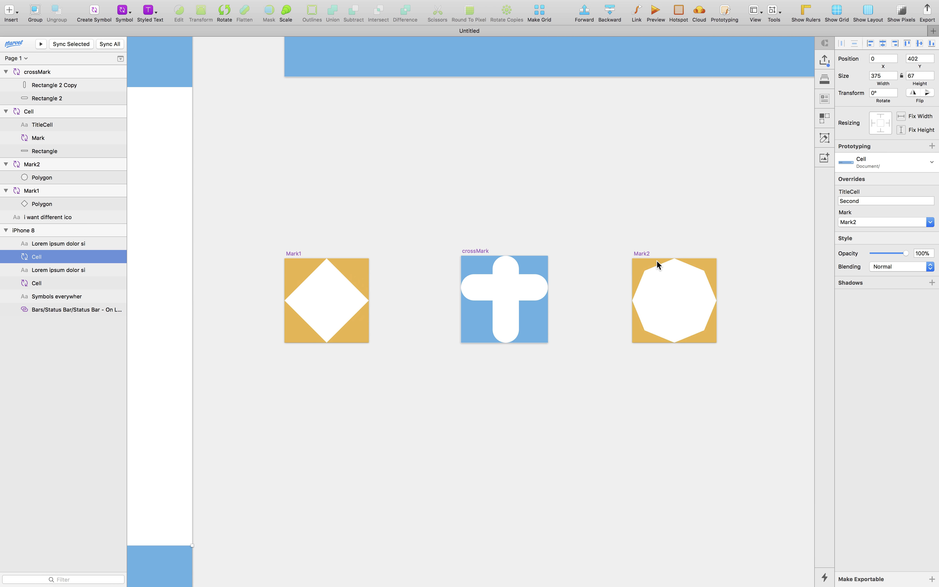
left_click(641, 254)
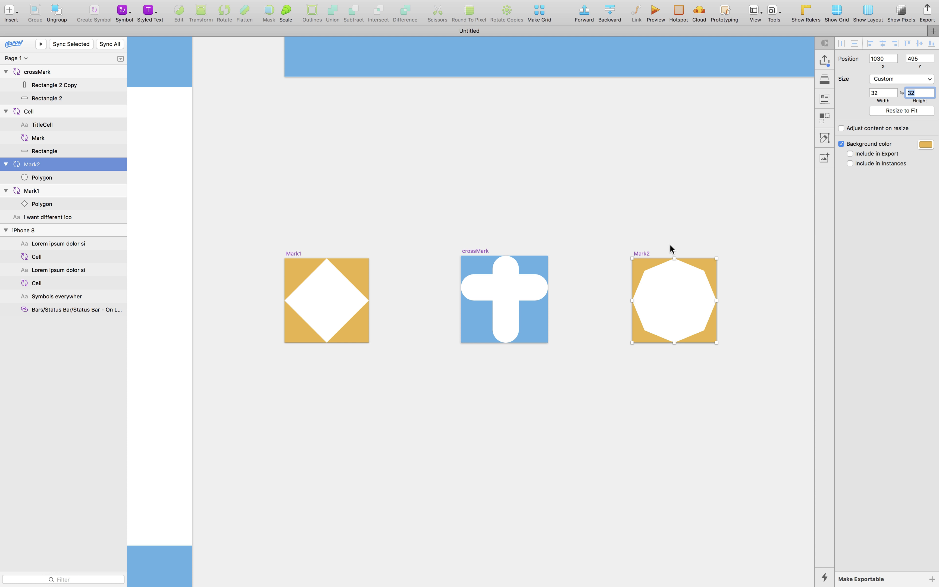
left_click(476, 250)
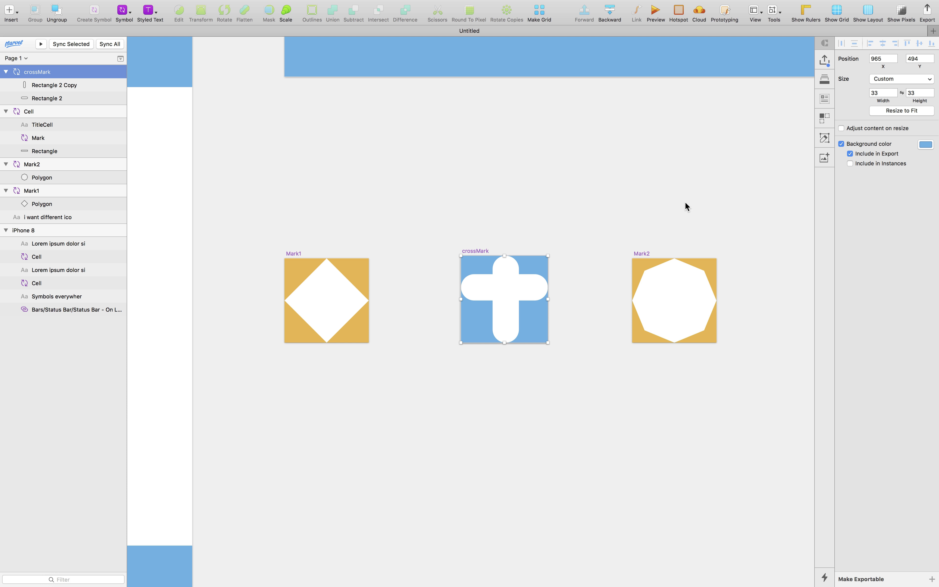
scroll(686, 202, "down", 5)
scroll(684, 203, "right", 5)
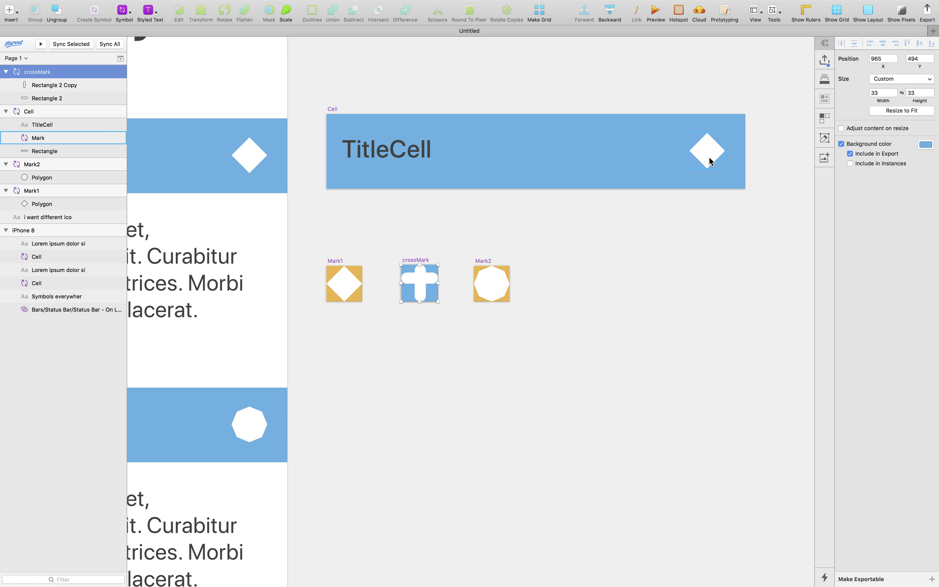
left_click(710, 161)
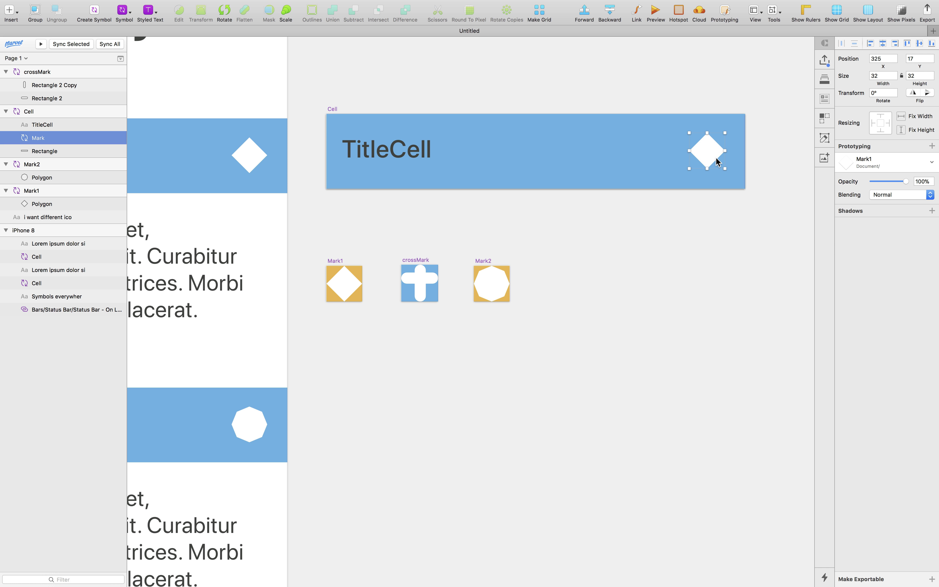
scroll(717, 162, "left", 3)
left_click(548, 268)
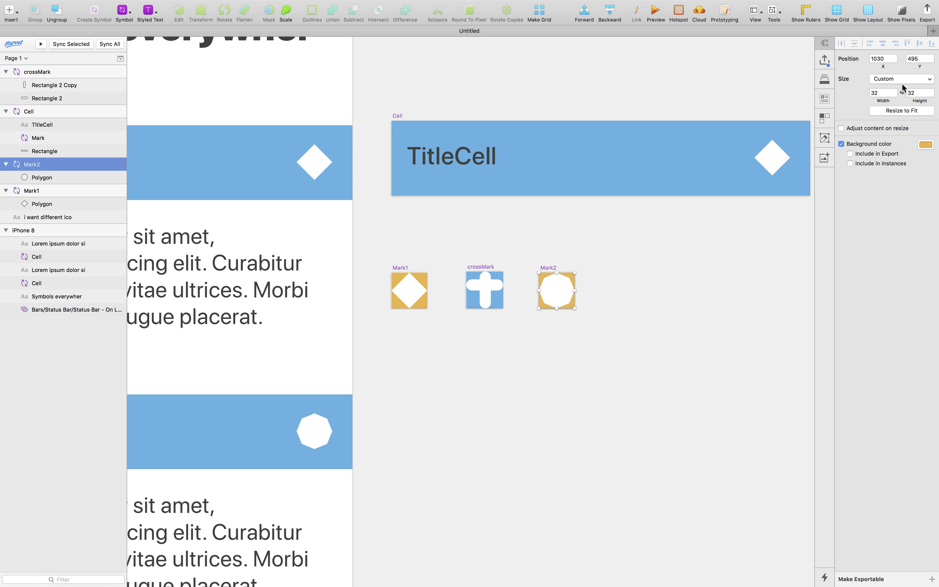
- Set the crossMark symbol's width and height to 32 each
left_click(481, 267)
scroll(479, 294, "up", 6)
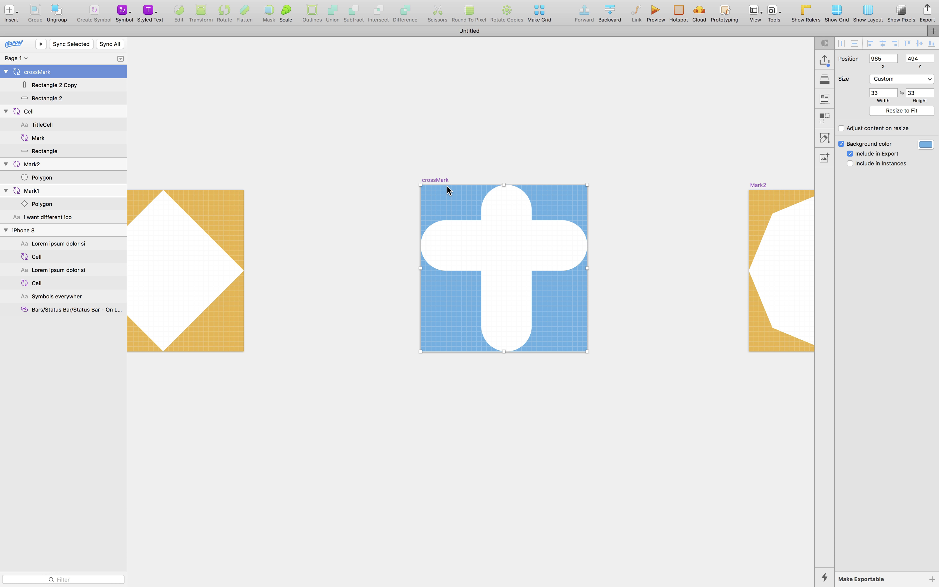
left_click(894, 95)
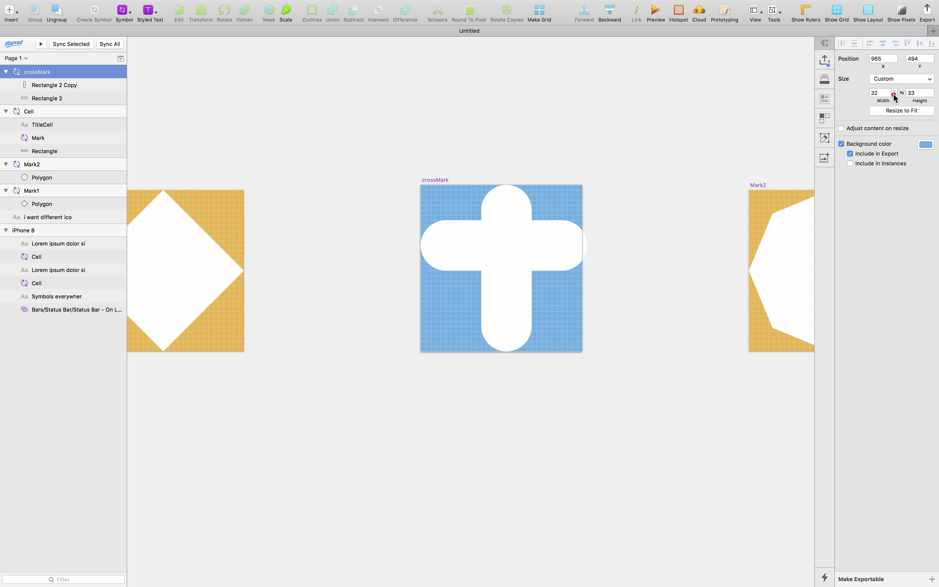
left_click(931, 95)
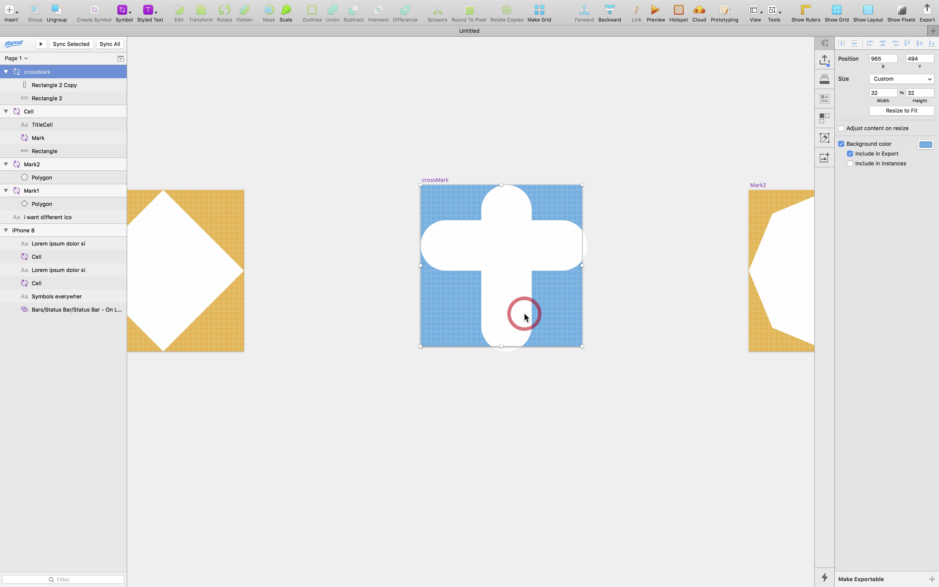
left_click(518, 326)
left_click(526, 392)
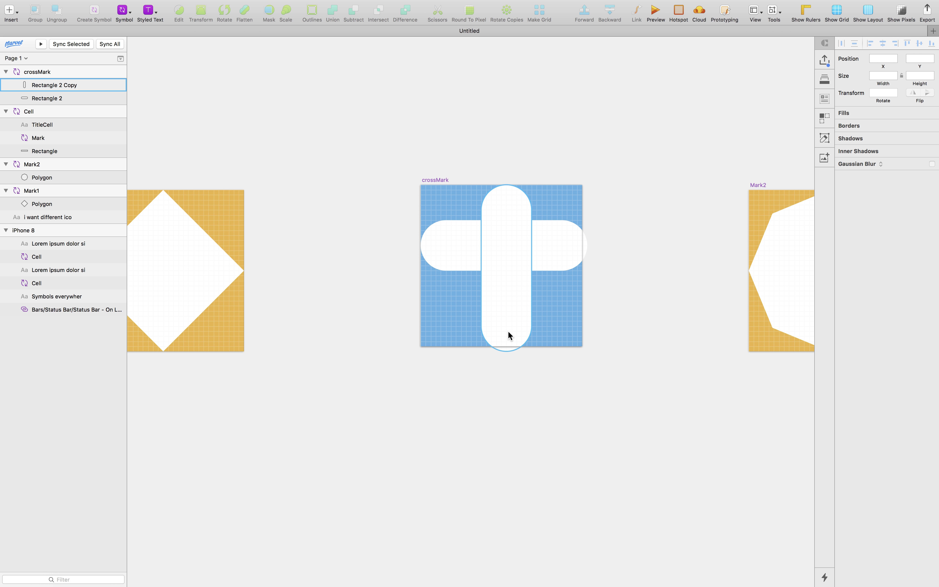
- Set the Second cell's Mark override to crossMark
scroll(504, 428, "down", 5)
scroll(505, 429, "left", 3)
scroll(505, 429, "down", 2)
scroll(504, 429, "down", 2)
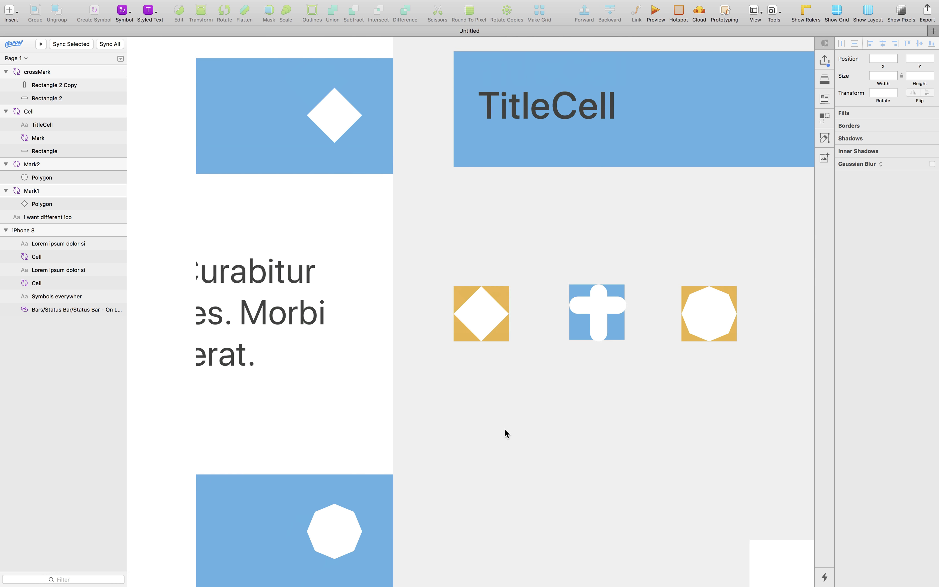
scroll(504, 428, "down", 3)
scroll(504, 428, "left", 2)
left_click(423, 407)
left_click(877, 222)
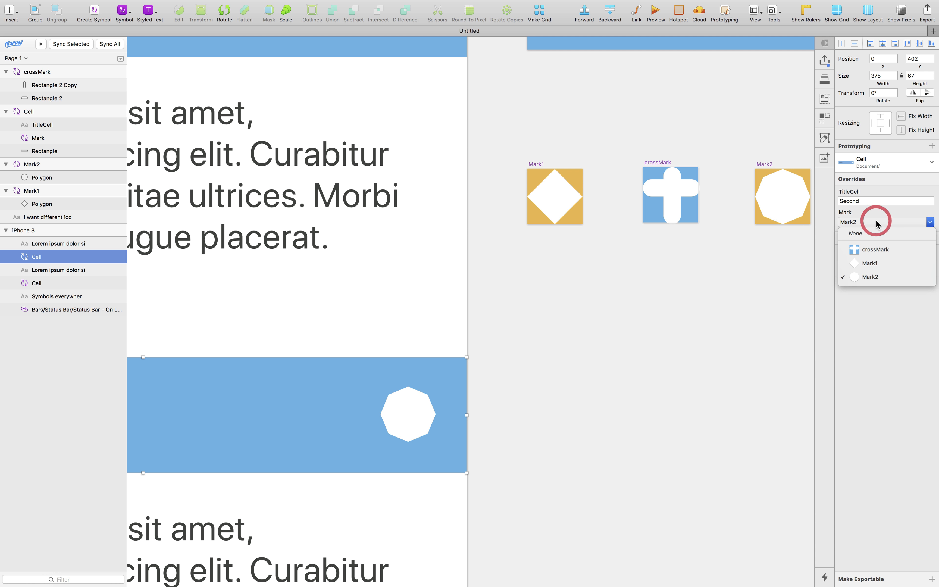
left_click(879, 250)
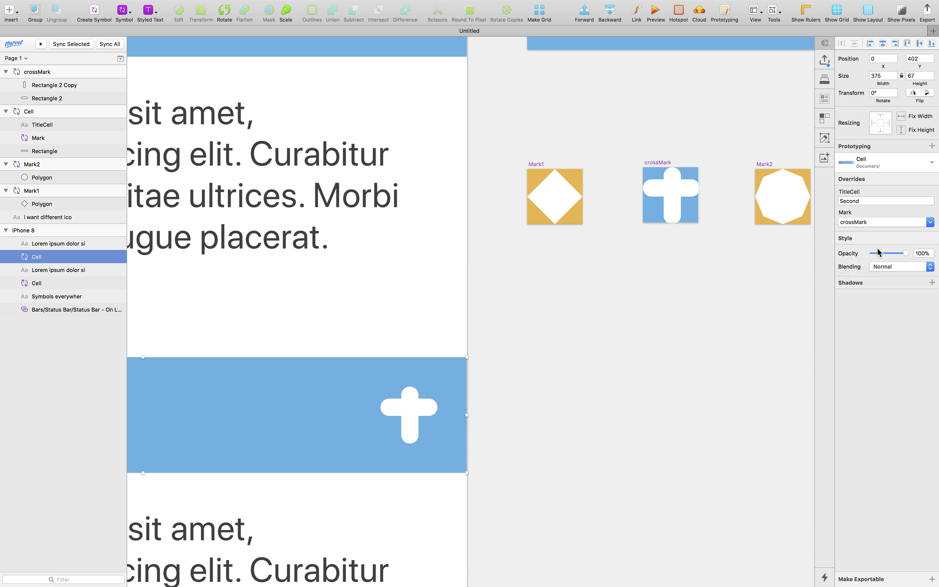
- Compare the crossMark symbol's background settings with the Second cell's icon and review that cell's Mark override choices
left_click(661, 163)
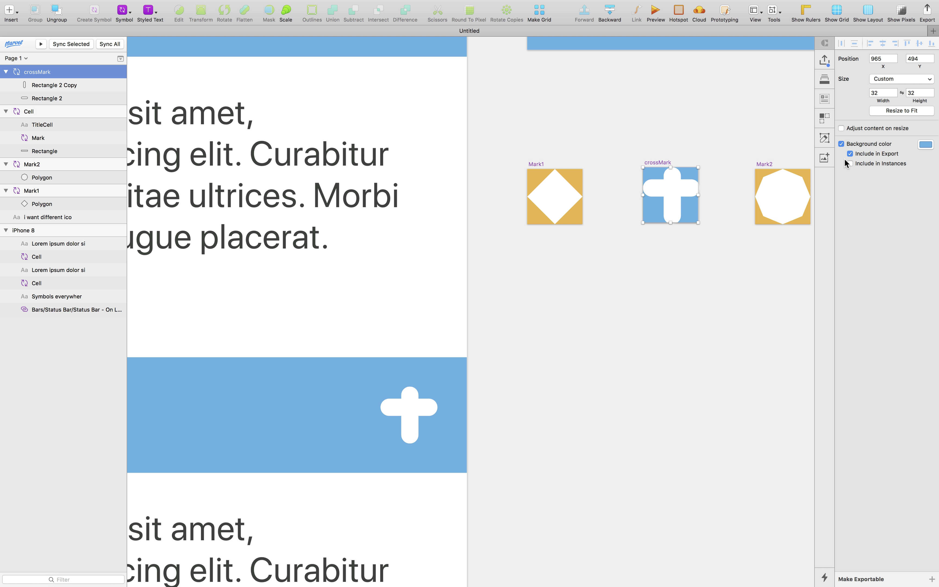
left_click(399, 408)
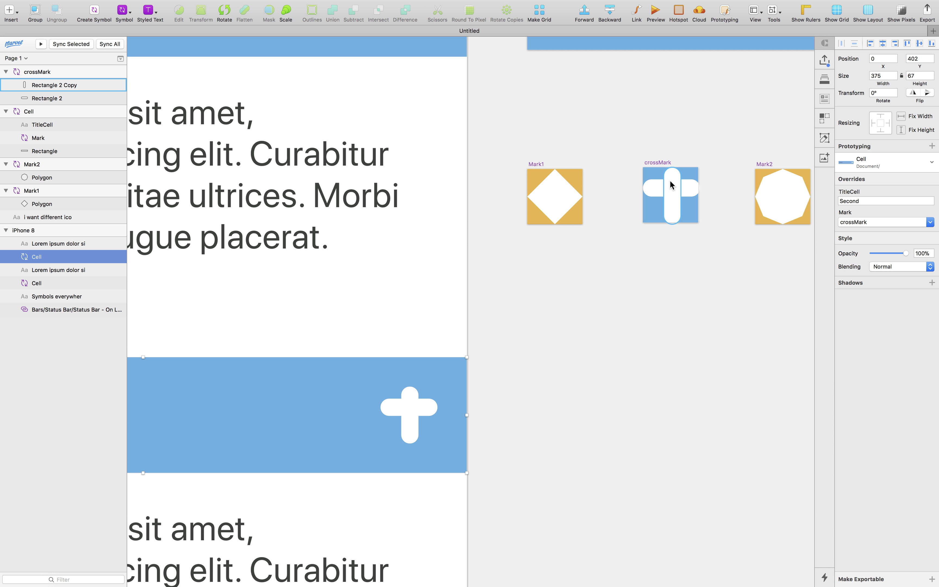
scroll(553, 417, "down", 3)
left_click(630, 237)
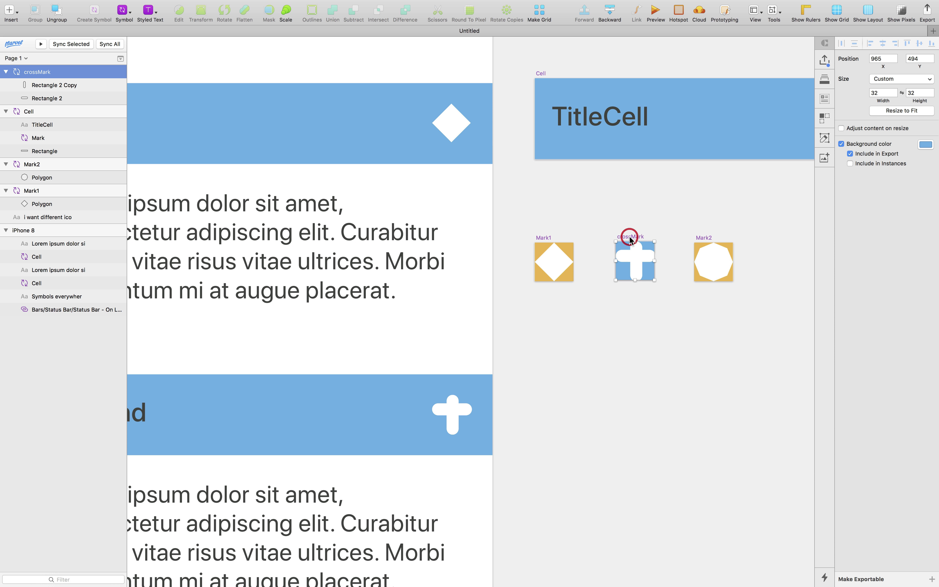
left_click(448, 409)
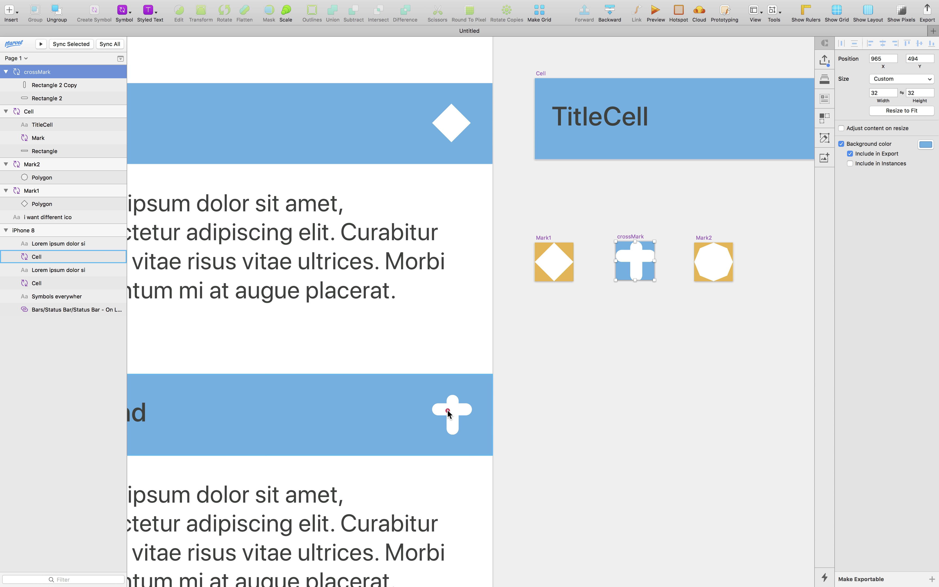
scroll(468, 406, "up", 3)
left_click(863, 223)
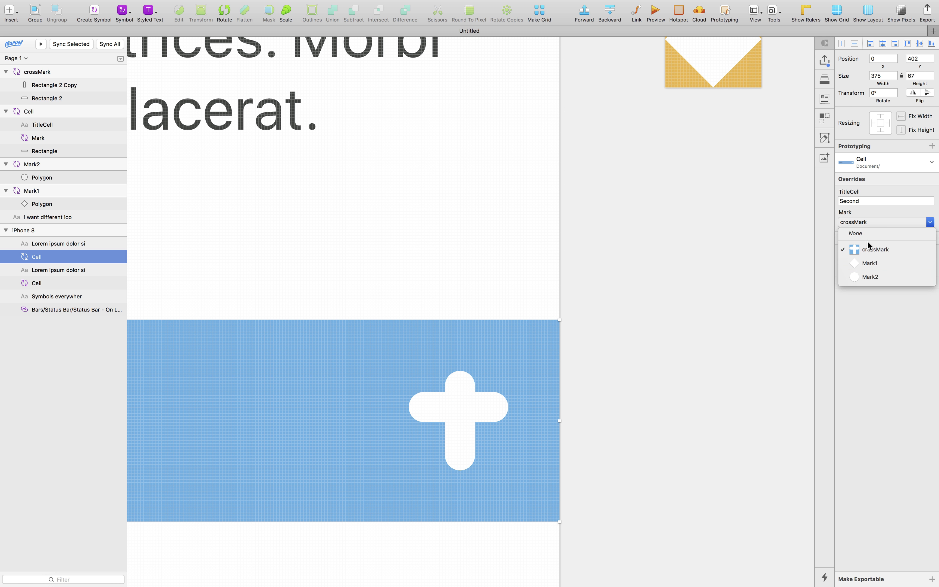
left_click(763, 347)
- Inspect the cross against the crossMark symbol's edges and compare it with the icon in the Second cell
scroll(741, 378, "down", 4)
scroll(741, 378, "down", 5)
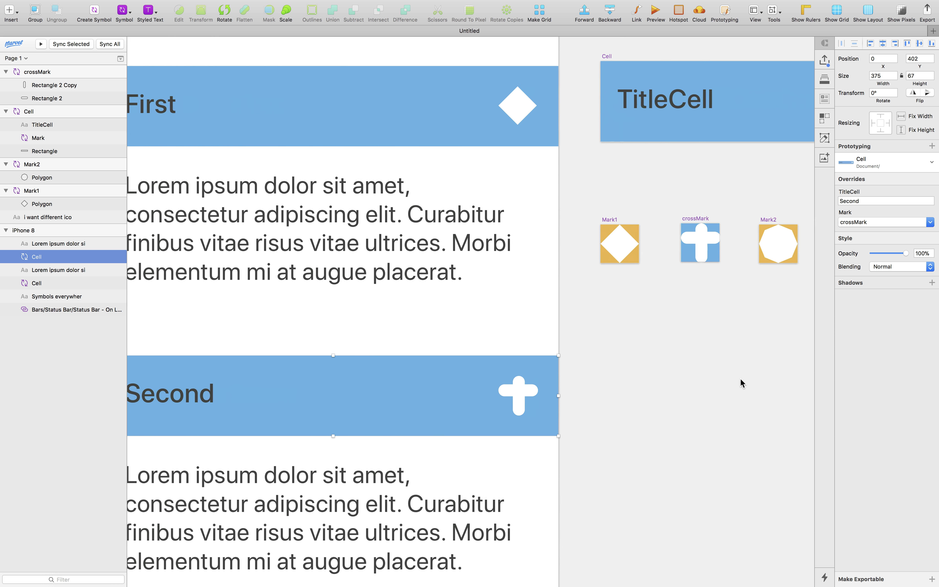
scroll(701, 293, "up", 4)
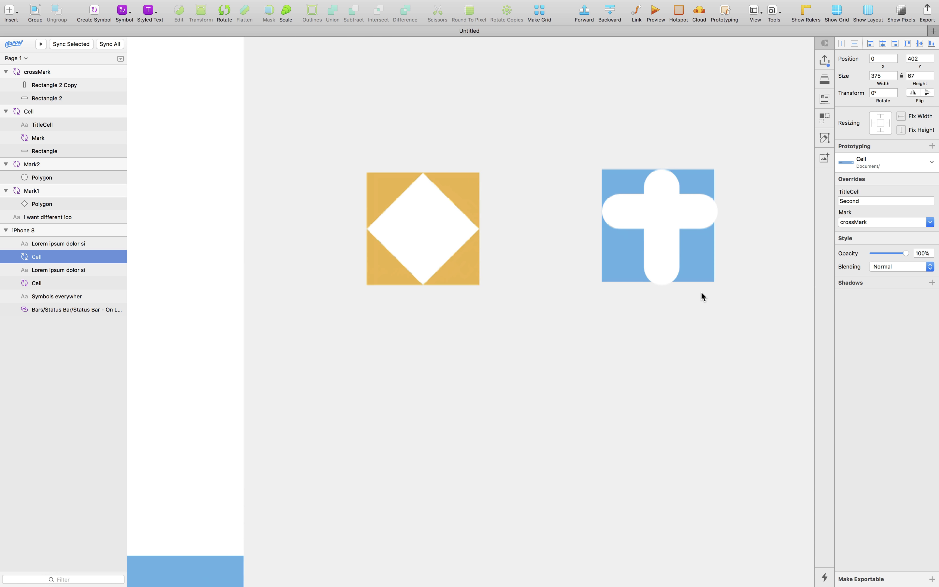
scroll(712, 215, "up", 3)
scroll(713, 216, "up", 1)
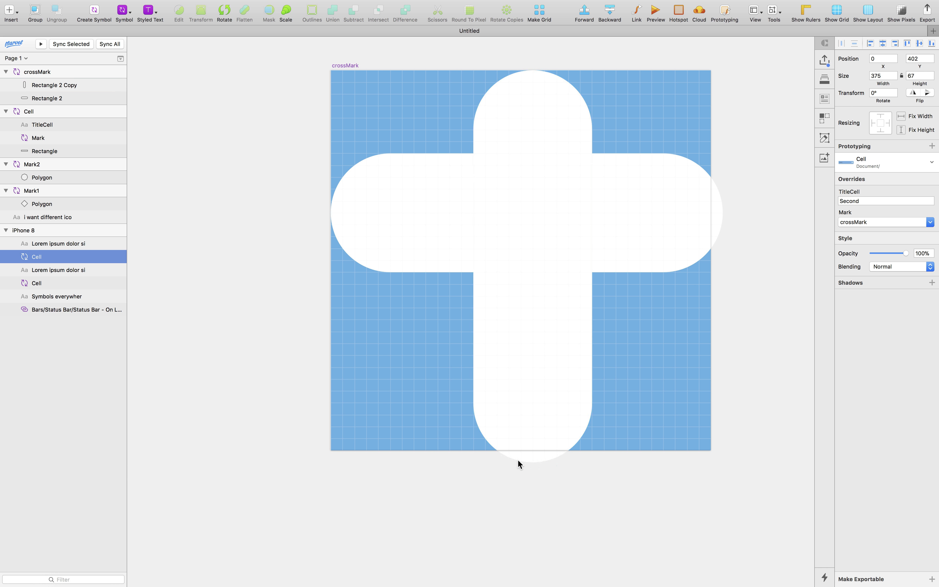
scroll(561, 459, "down", 8)
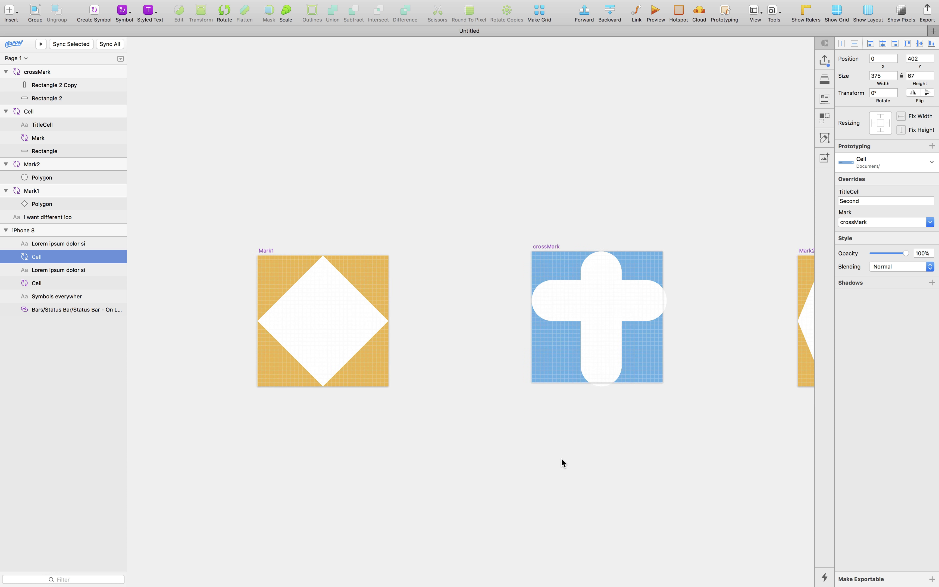
scroll(562, 458, "up", 10)
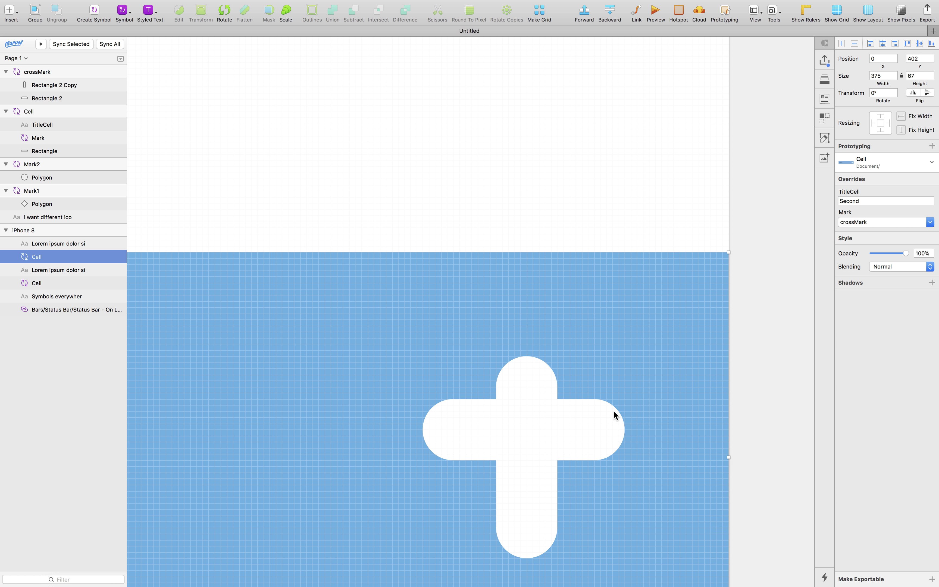
scroll(554, 541, "down", 10)
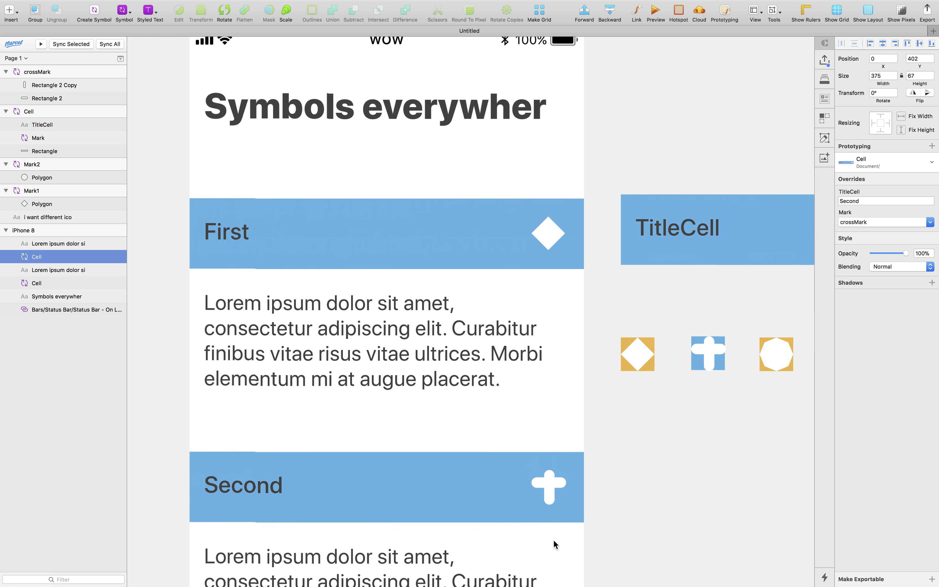
- Stretch the vertical bar of the crossMark symbol downward, well past the symbol's lower edge
scroll(478, 479, "right", 3)
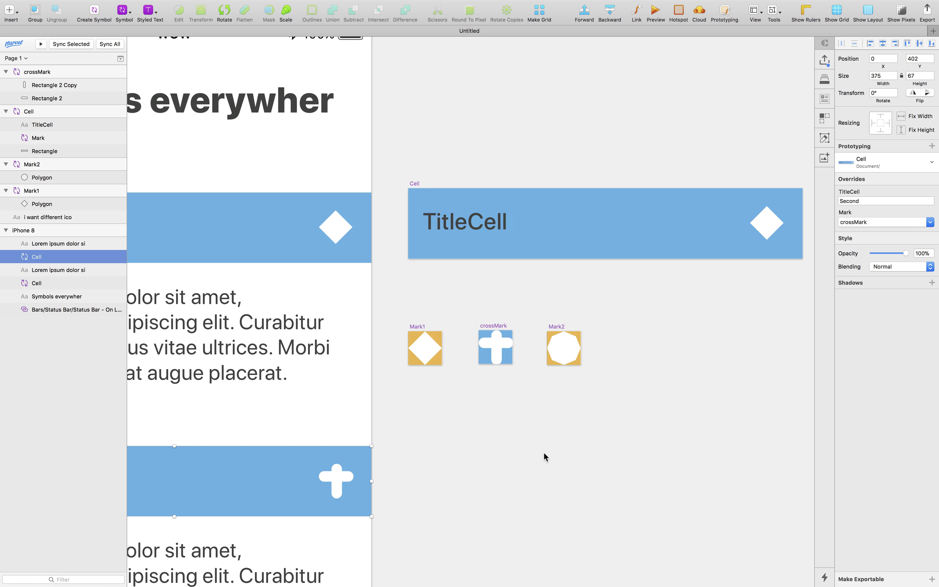
left_click(498, 361)
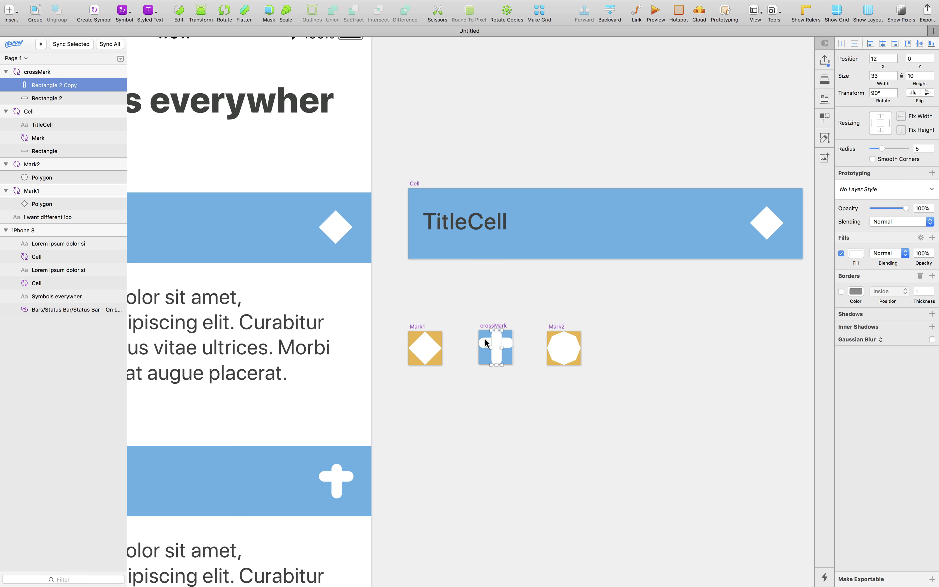
left_click_drag(501, 369, 502, 403)
left_click(534, 410)
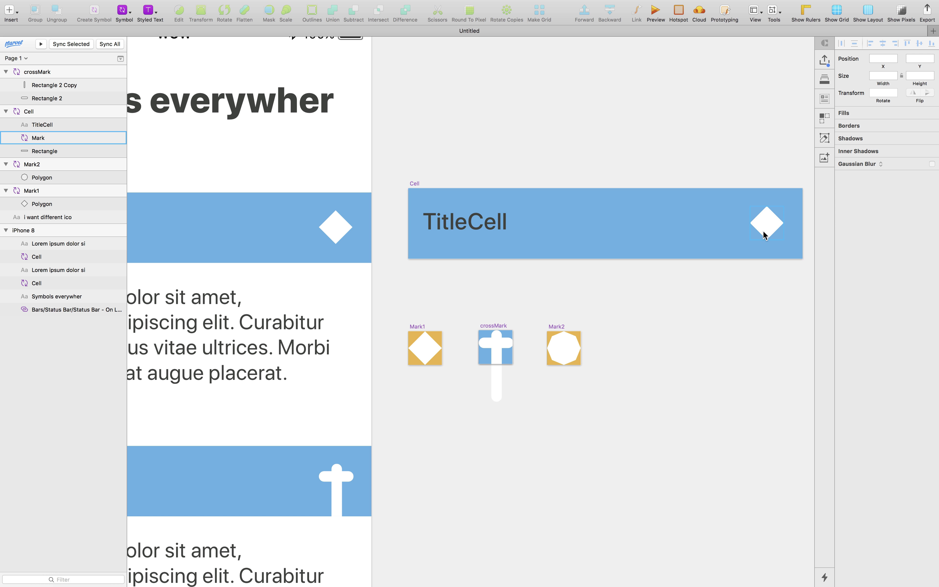
- Change the fill of the Cell symbol's background rectangle from blue to a salmon orange of similar tone
left_click(639, 209)
left_click(856, 253)
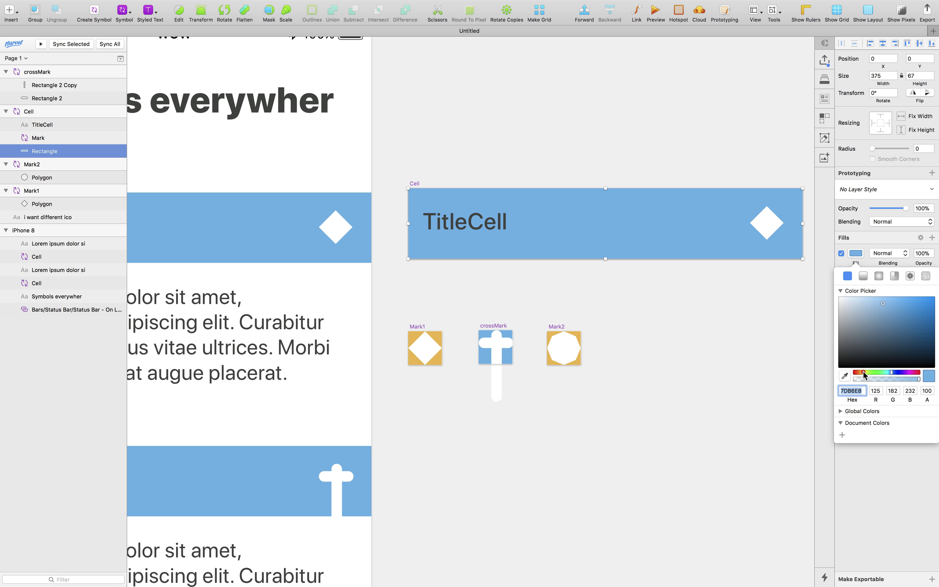
left_click_drag(865, 375, 856, 375)
left_click(747, 316)
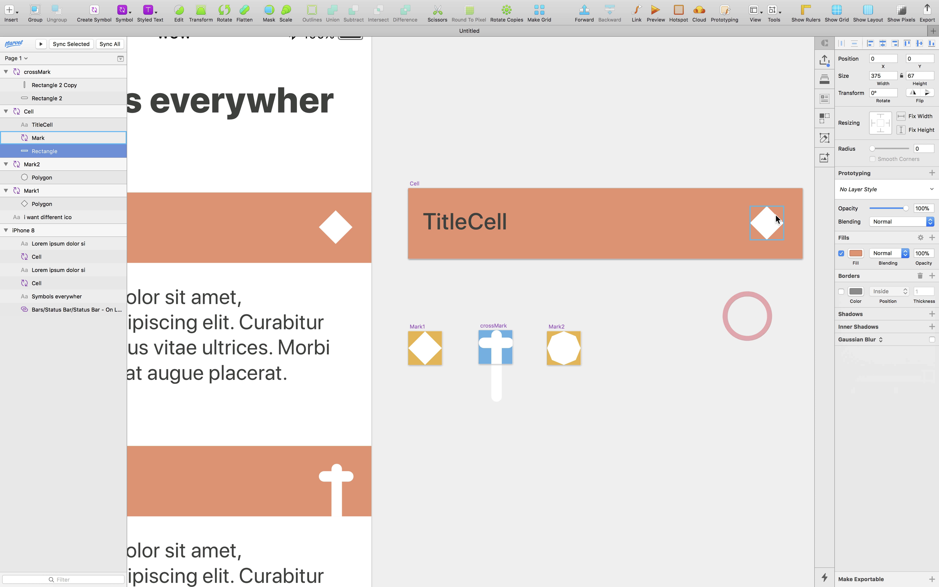
left_click(772, 213)
left_click(749, 252)
left_click(770, 275)
left_click(771, 212)
left_click(772, 286)
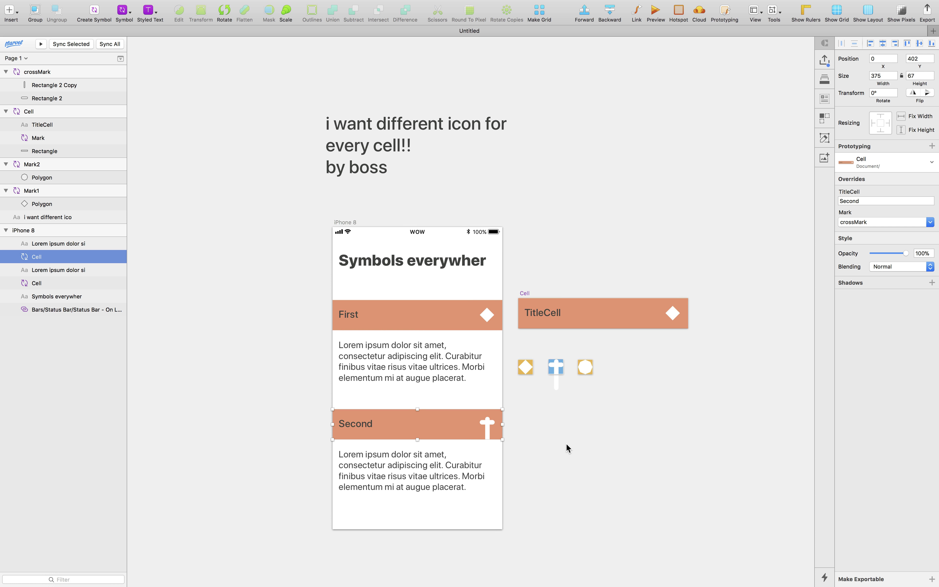
left_click(566, 443)
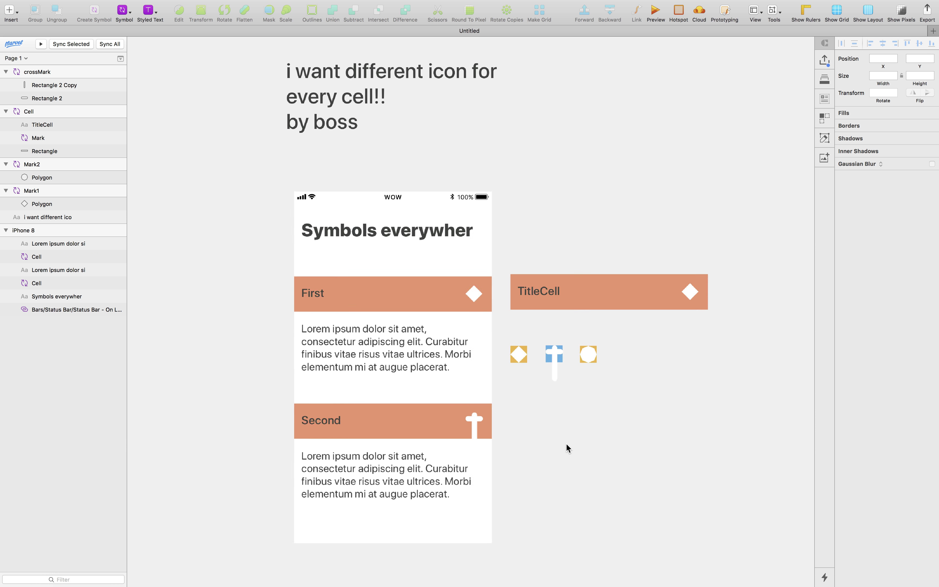
- Edit the boss's note above the artboard, replacing the word "icon" with "color!"
scroll(566, 443, "right", 3)
double_click(375, 138)
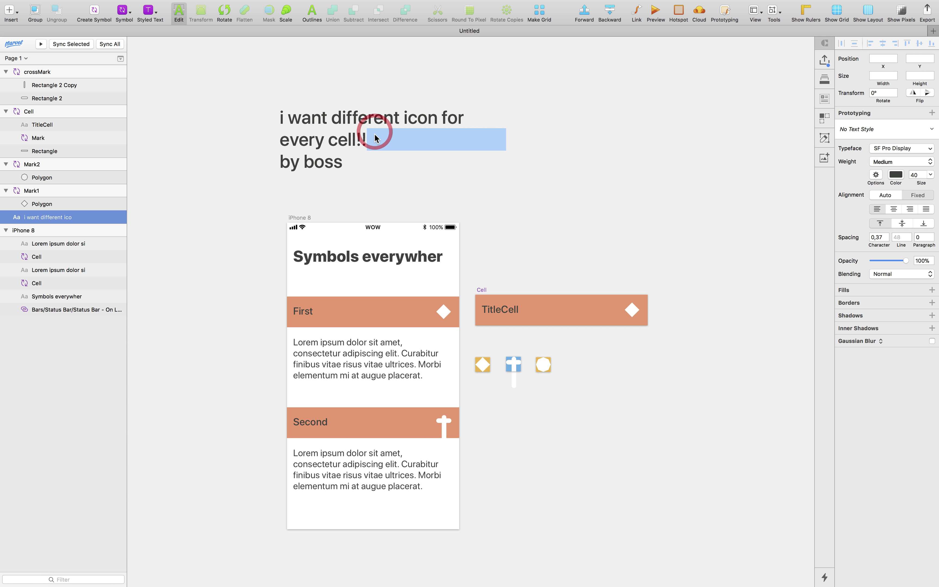
left_click(375, 137)
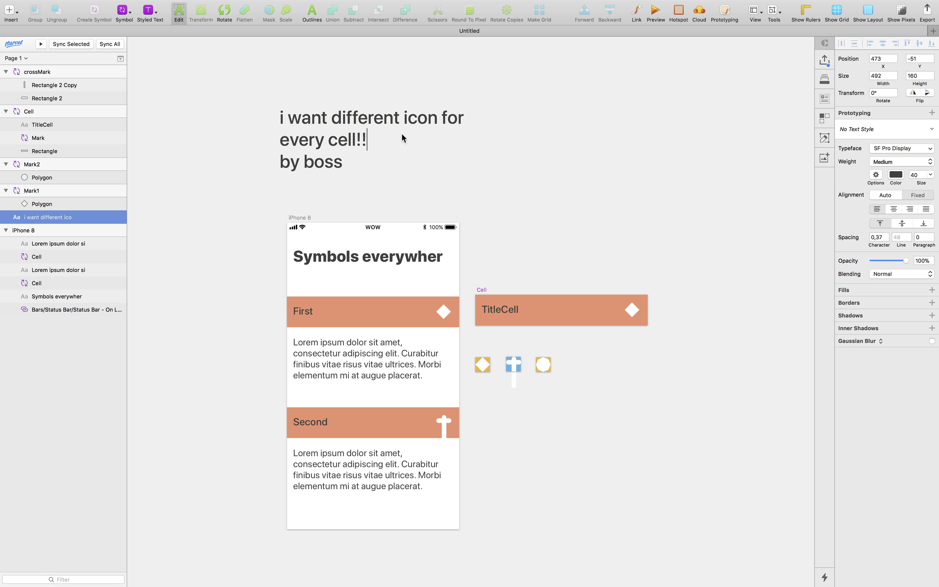
type("color!")
left_click(497, 204)
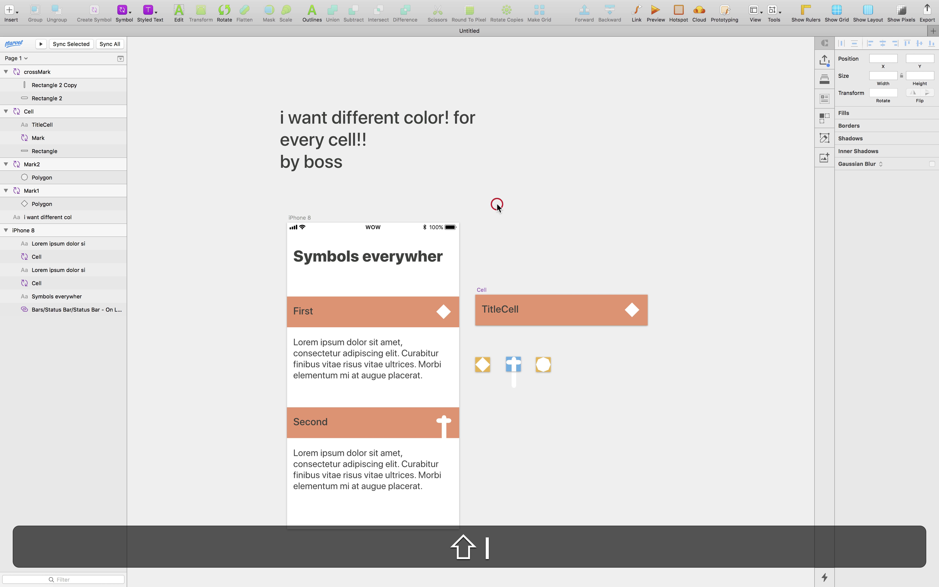
- Duplicate the iPhone 8 artboard and place the copy beyond the symbols, at about X 1330 and Y 202
left_click(291, 218)
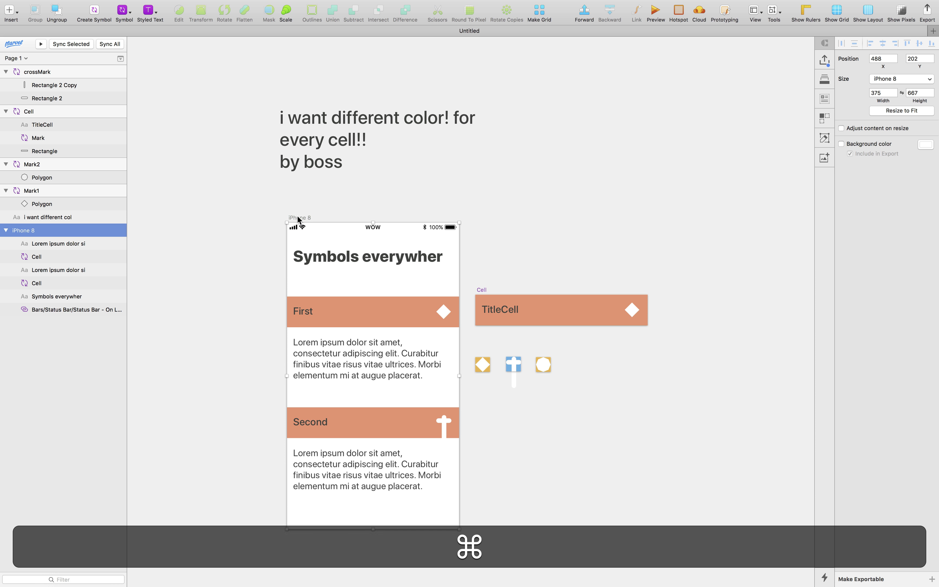
key("super+d")
left_click_drag(404, 167, 478, 70)
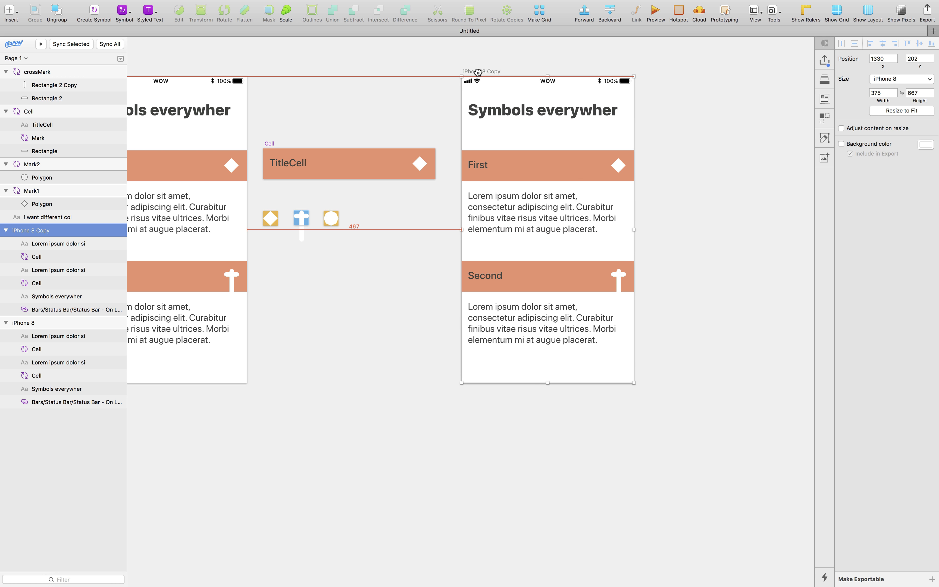
left_click(416, 248)
scroll(416, 248, "left", 5)
scroll(431, 264, "up", 3)
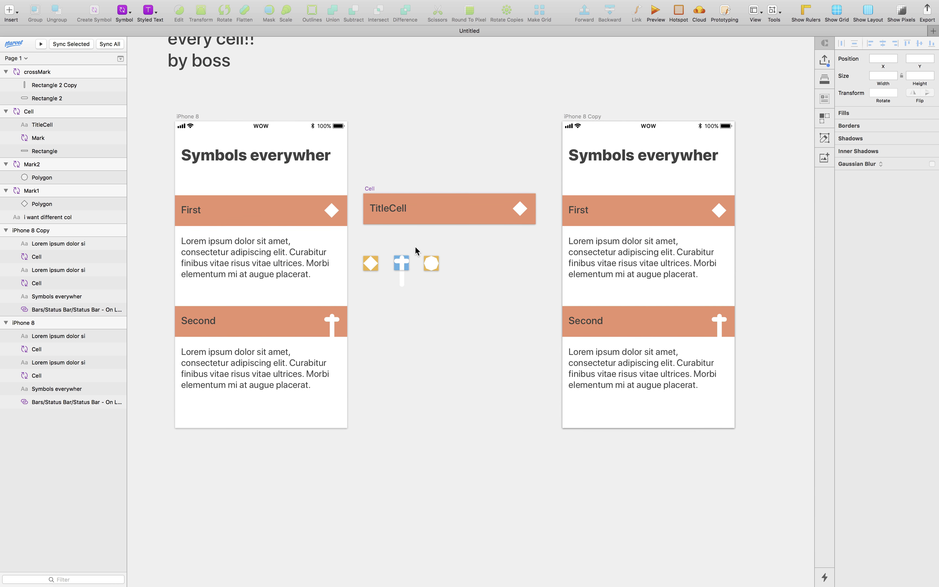
- Delete both Lorem ipsum paragraphs from the copied iPhone 8 artboard
left_click(605, 252)
left_click(608, 367, "shift")
key("shift+BackSpace")
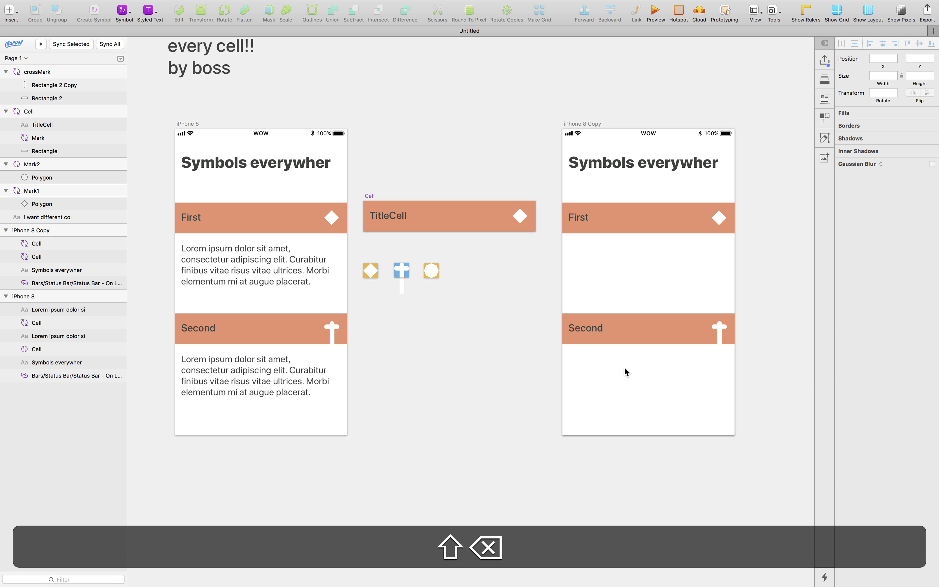
- Move the copied artboard's Second cell up beneath First and add four evenly spaced duplicates below it, with the First cell at Y 160
mouse_move(605, 287)
left_mouse_down()
mouse_move(592, 322)
mouse_move(596, 258)
mouse_move(624, 247)
mouse_move(624, 291)
left_mouse_up()
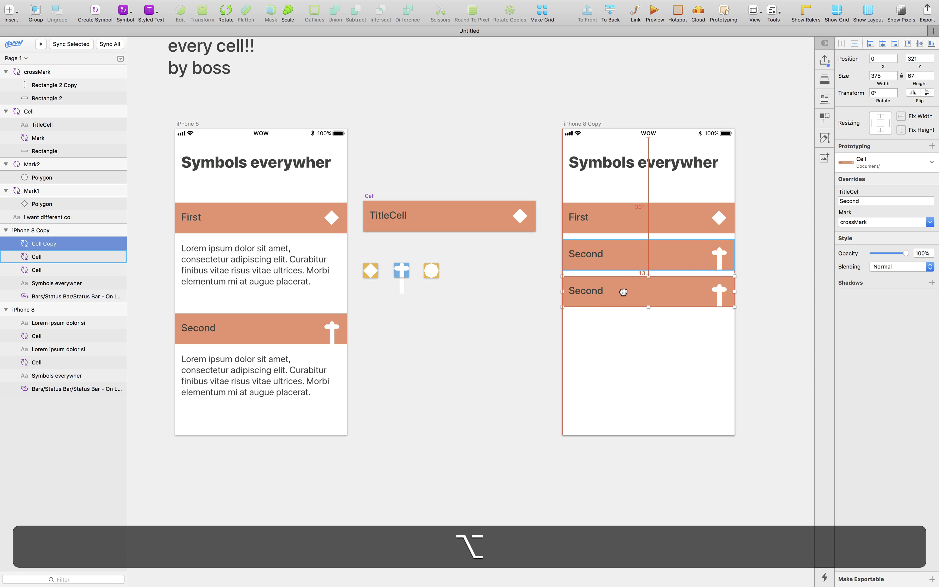
left_click_drag(624, 291, 623, 293)
key("super+d")
key("super+d")
key("super+d")
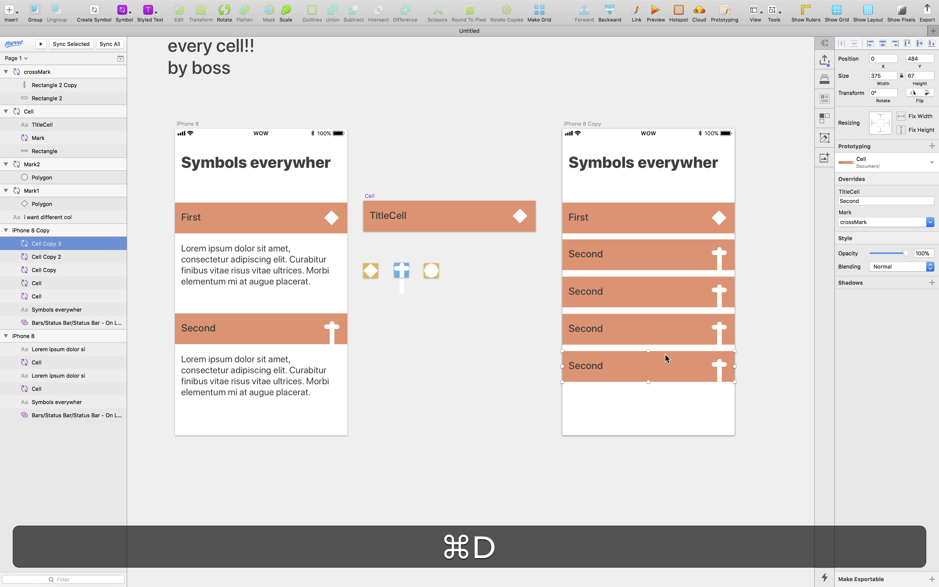
left_click(747, 361)
left_click(655, 220)
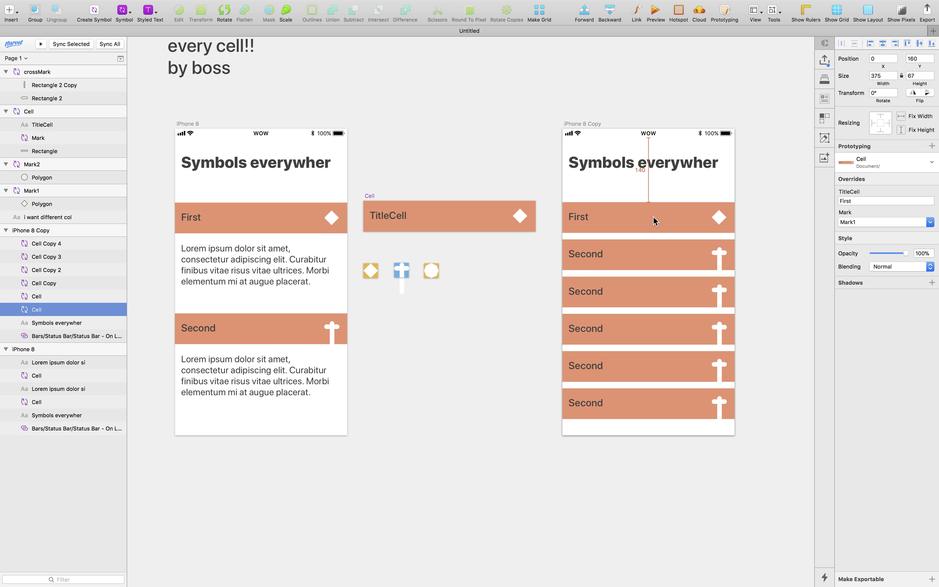
left_click(767, 256)
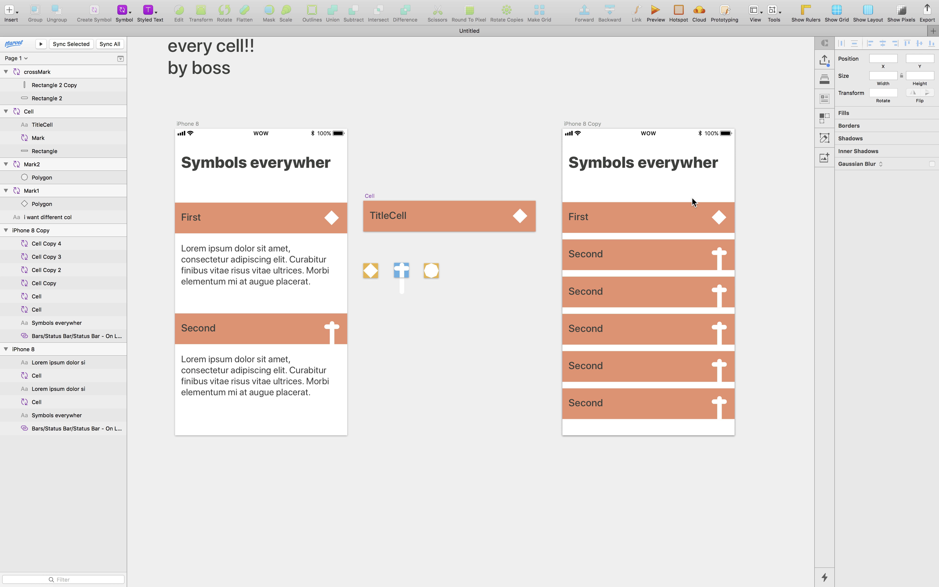
- Move the Mark1, crossMark and Mark2 symbols together to the empty area above the Cell symbol
left_click_drag(359, 249, 474, 352)
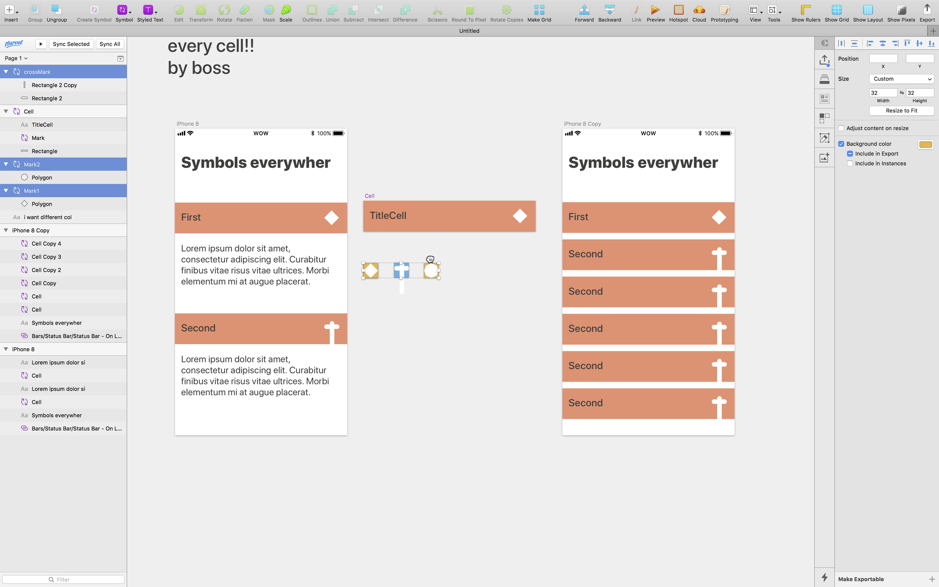
left_click_drag(430, 268, 431, 148)
left_click(443, 299)
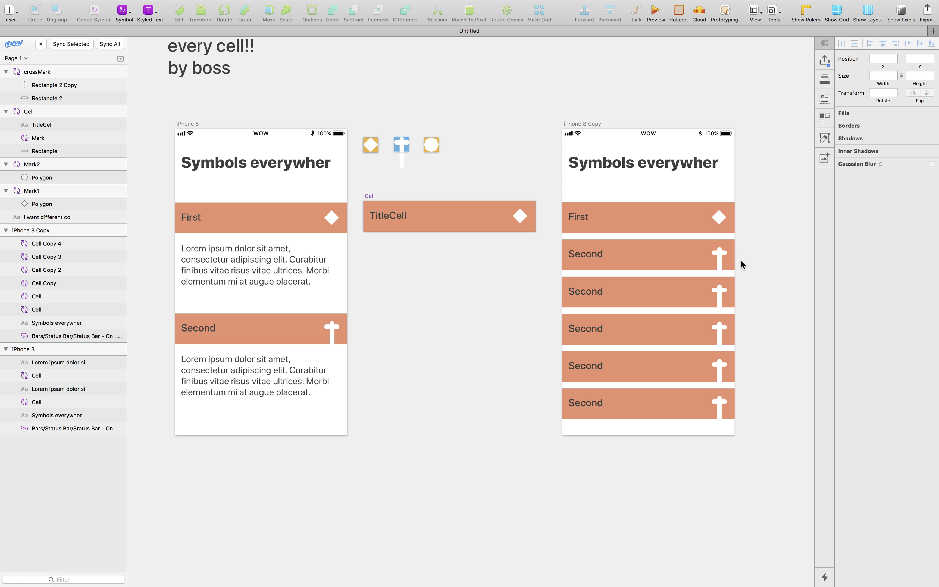
- Override the titles of the third and fourth cells in the copied artboard with "Third" and "ehi!"
left_click(602, 254)
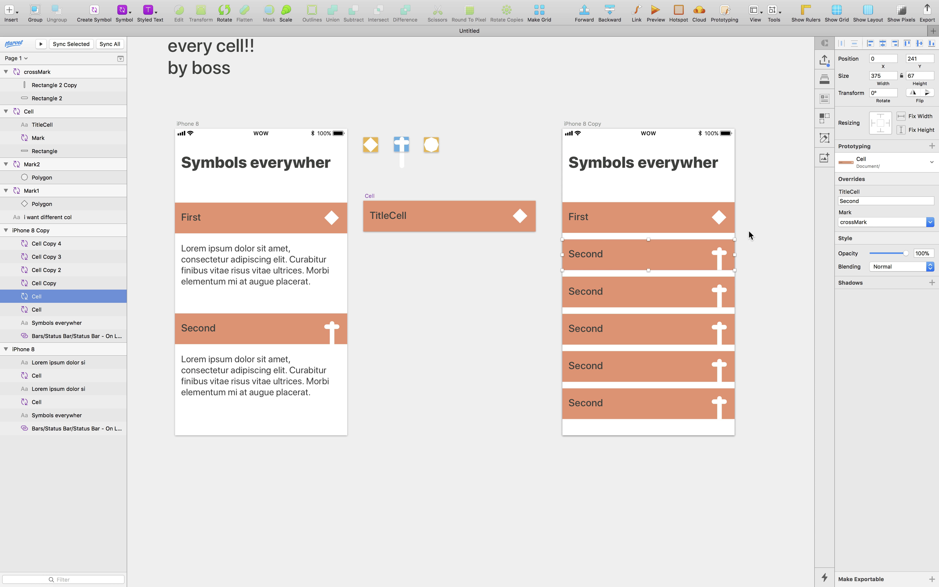
left_click(641, 310)
left_click(601, 329)
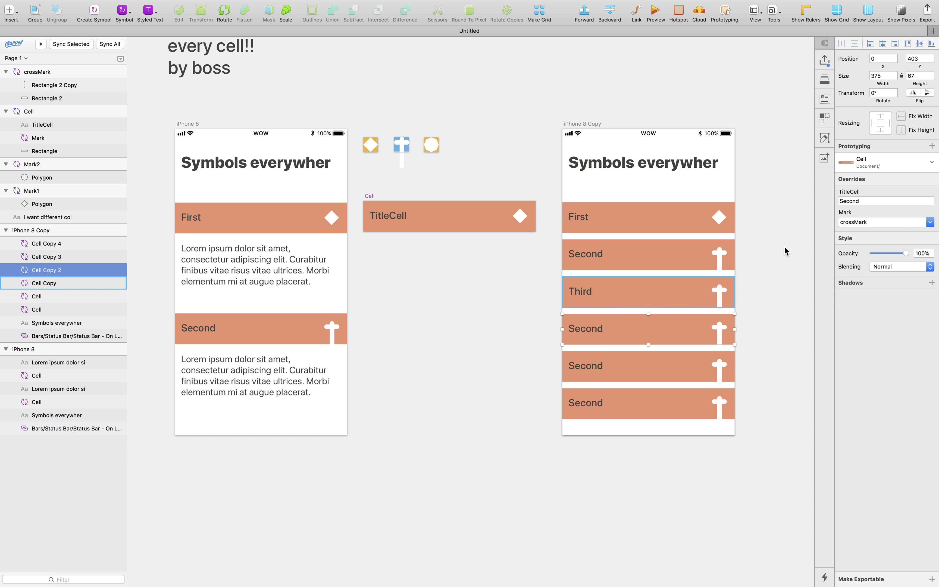
left_click(868, 199)
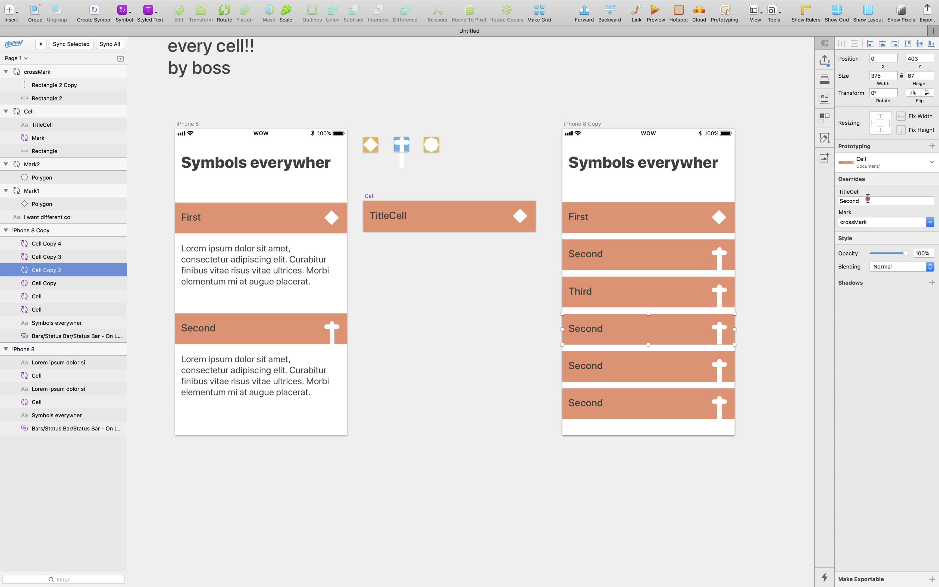
type("ehi!")
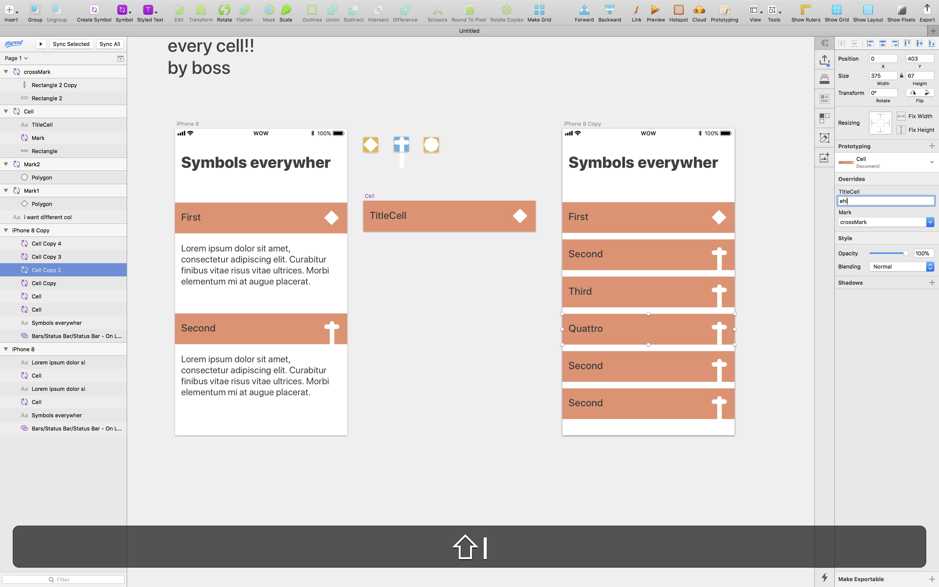
key("shift+Return")
- Override the titles of the last two cells in the copied artboard with "other things" and "dunno this one"
left_click(698, 361)
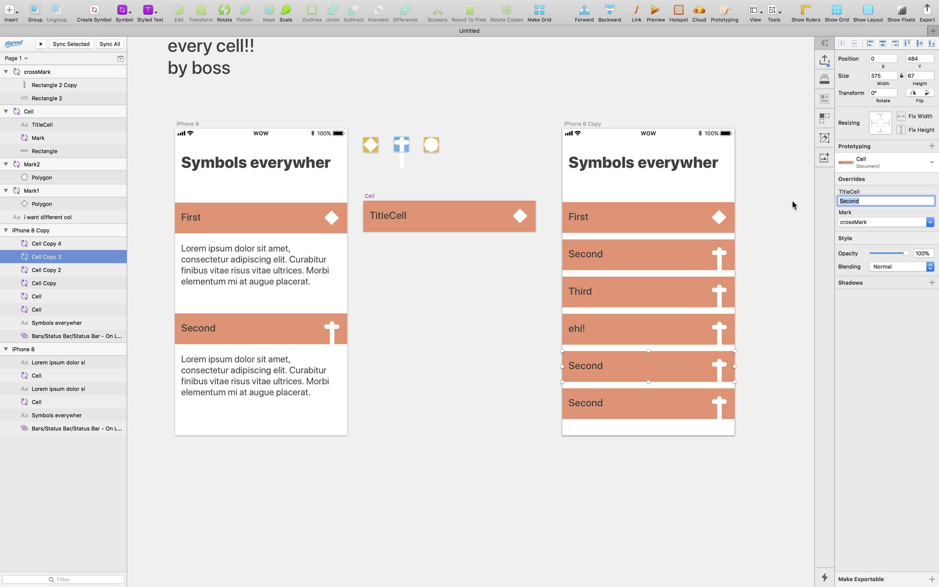
left_click(610, 413)
type("dunno this o")
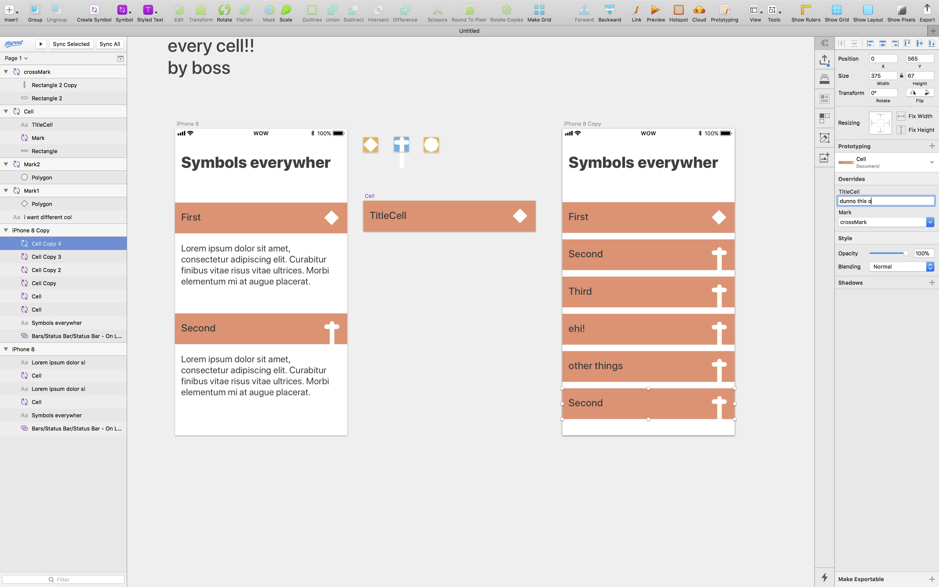
type("ne")
key("Return")
left_click(751, 422)
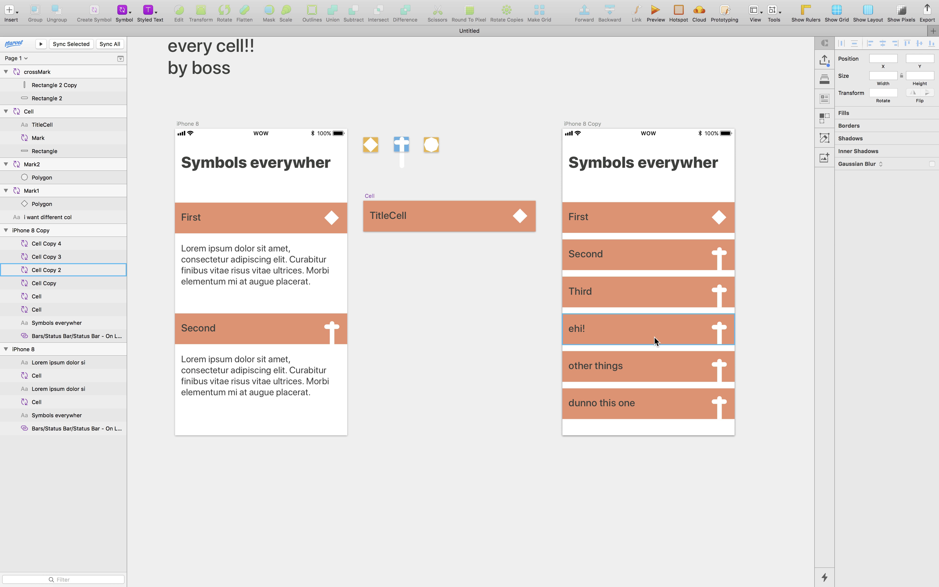
- Try the Semibold and Bold weights on the Cell symbol's TitleCell text
left_click(391, 219)
scroll(551, 256, "up", 3)
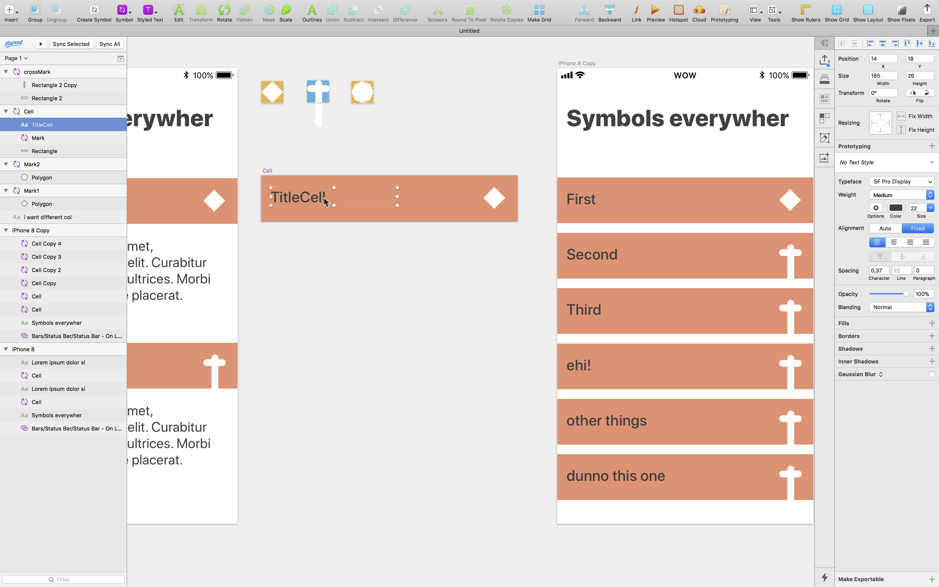
left_click(881, 197)
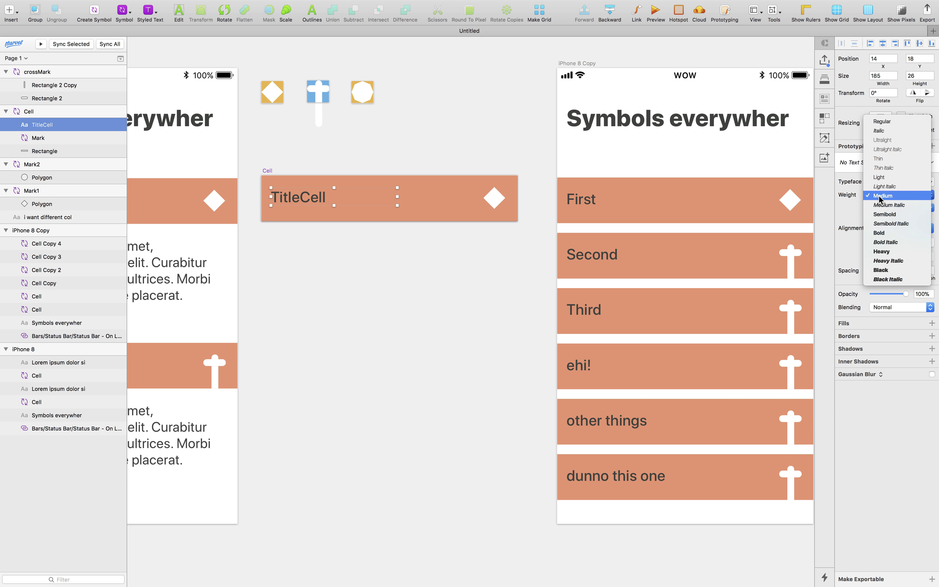
left_click(898, 216)
left_click(895, 194)
left_click(894, 216)
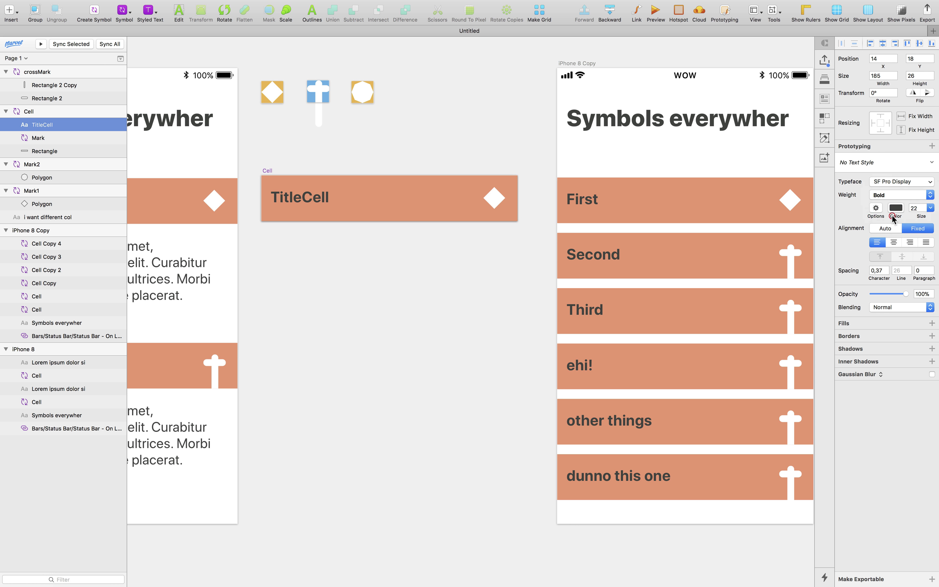
- Try the Thin and Light weights on the TitleCell text, and set its weight back to Medium
left_click(886, 196)
left_click(889, 128)
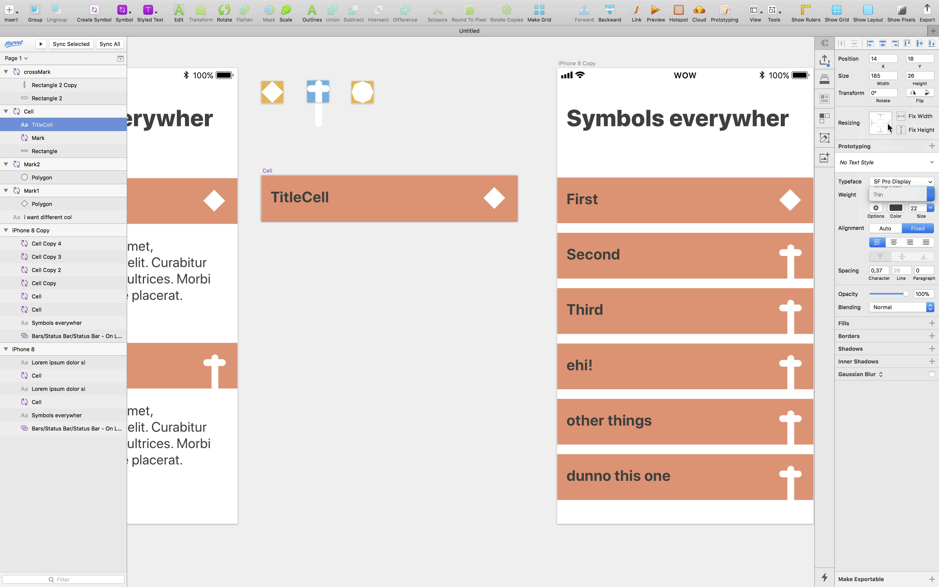
left_click(893, 195)
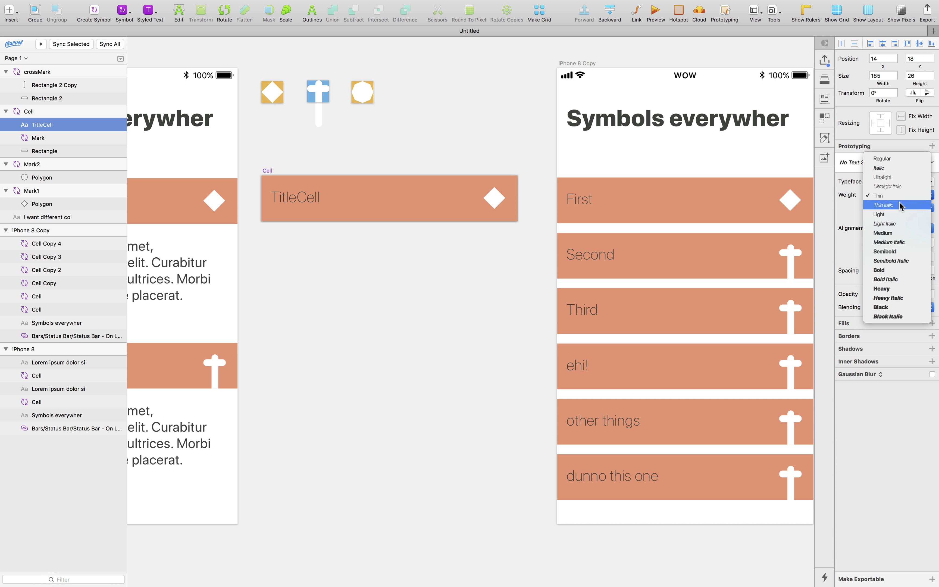
left_click(897, 213)
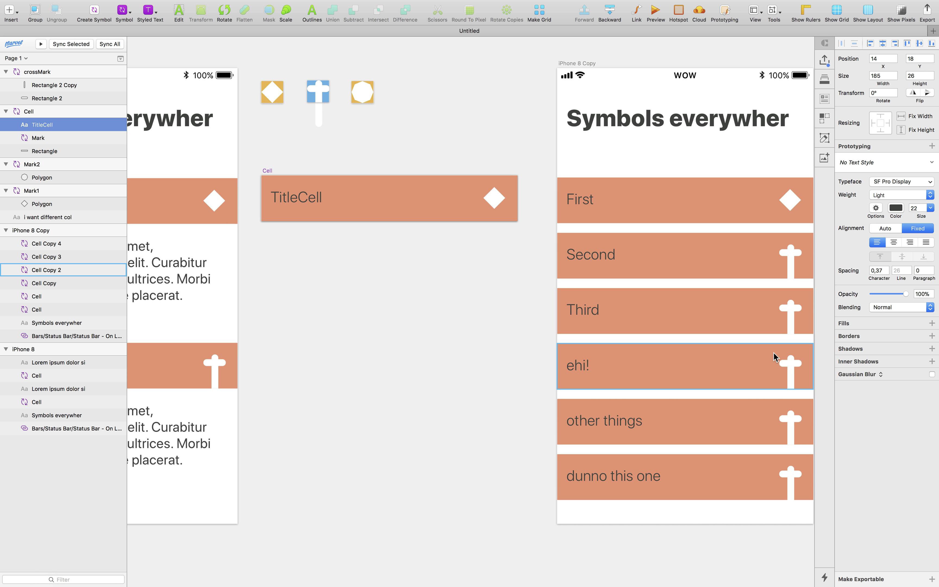
left_click(899, 195)
left_click(893, 184)
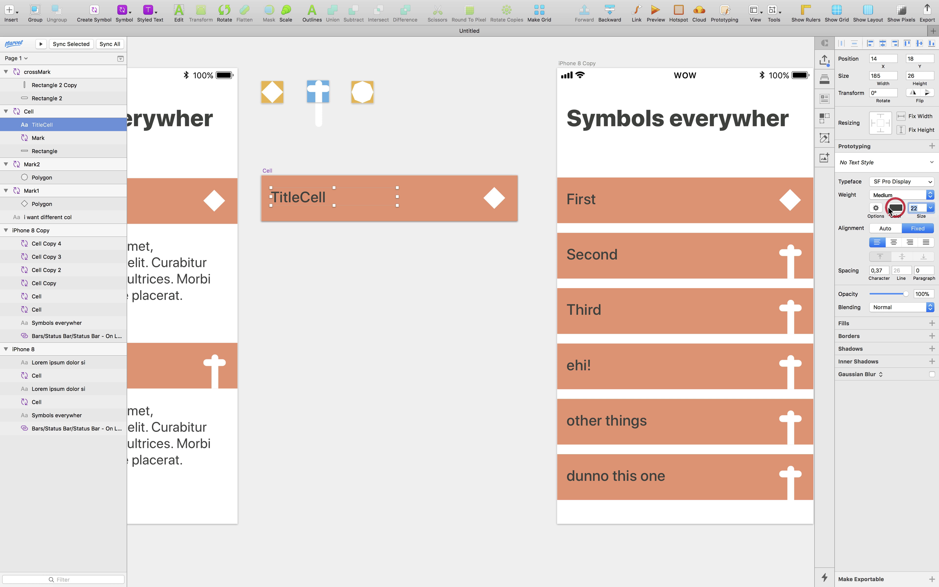
- Set the TitleCell text size in the Cell symbol to 24 and deselect it
type("24")
key("Return")
left_click(411, 413)
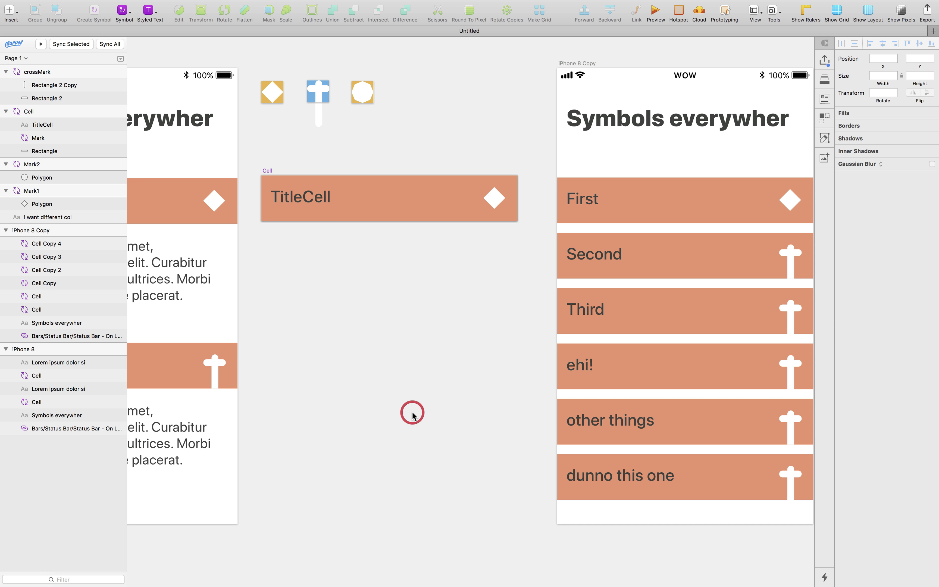
- Override the mark of the "Third" cell in the iPhone 8 Copy artboard with Mark1
scroll(411, 413, "down", 5)
scroll(407, 448, "up", 5)
left_click(693, 307)
left_click(855, 222)
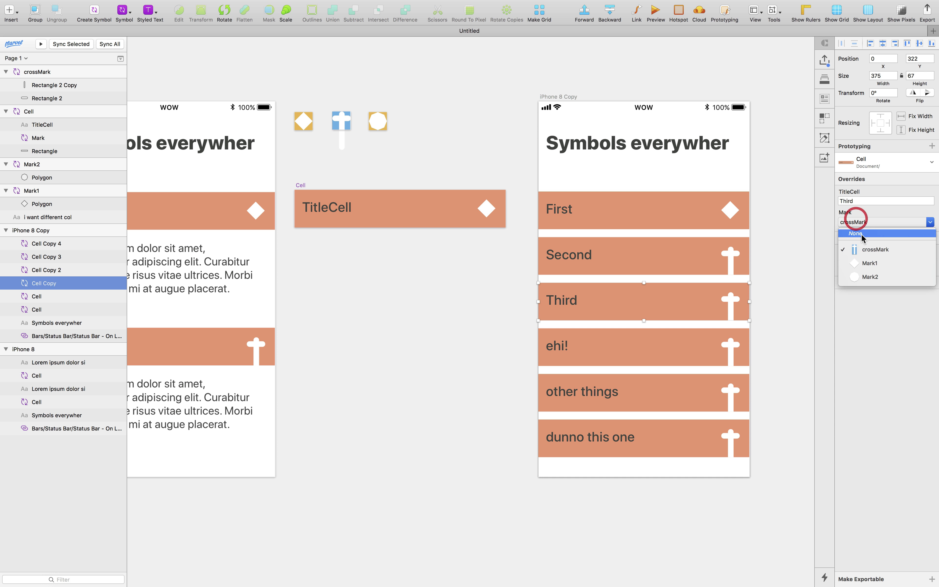
left_click(866, 251)
- Override the marks of the "ehi!" and "dunno this one" cells together with Mark2, and deselect them
left_click(658, 344)
left_click(666, 437, "super")
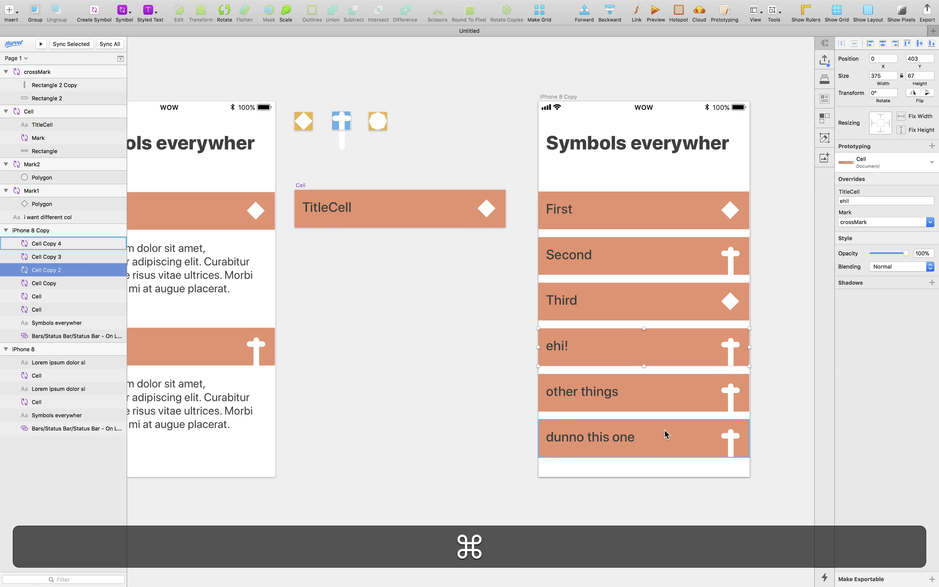
left_click(710, 334, "shift+super")
left_click(876, 224)
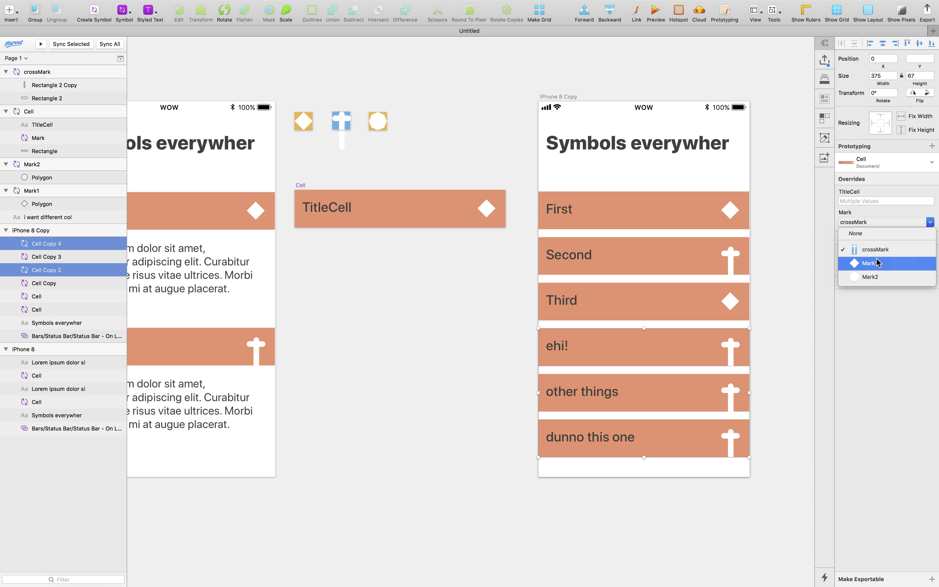
left_click(878, 277)
left_click(771, 356)
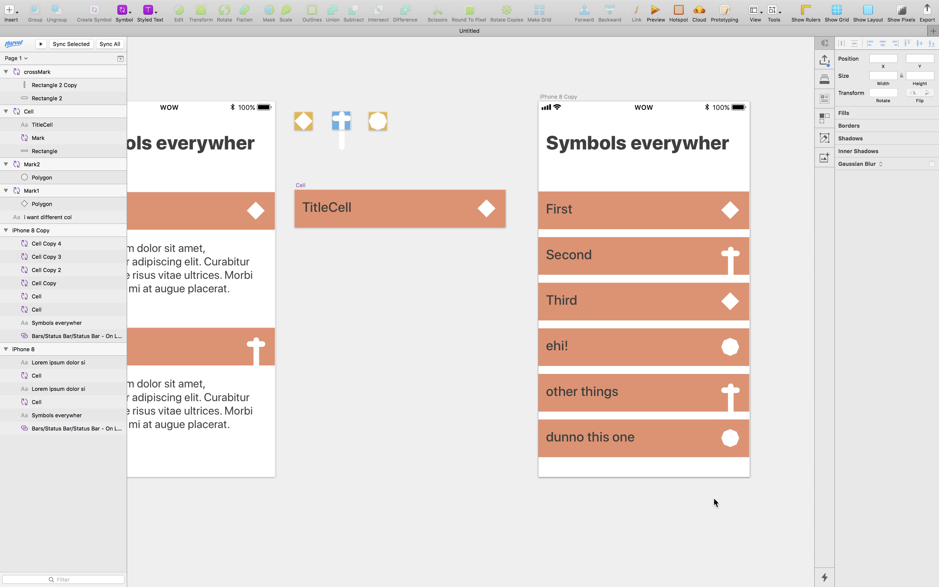
- Override the mark of the "First" cell in the iPhone 8 Copy artboard with Mark2
scroll(713, 505, "right", 2)
scroll(449, 396, "left", 5)
left_click(414, 128)
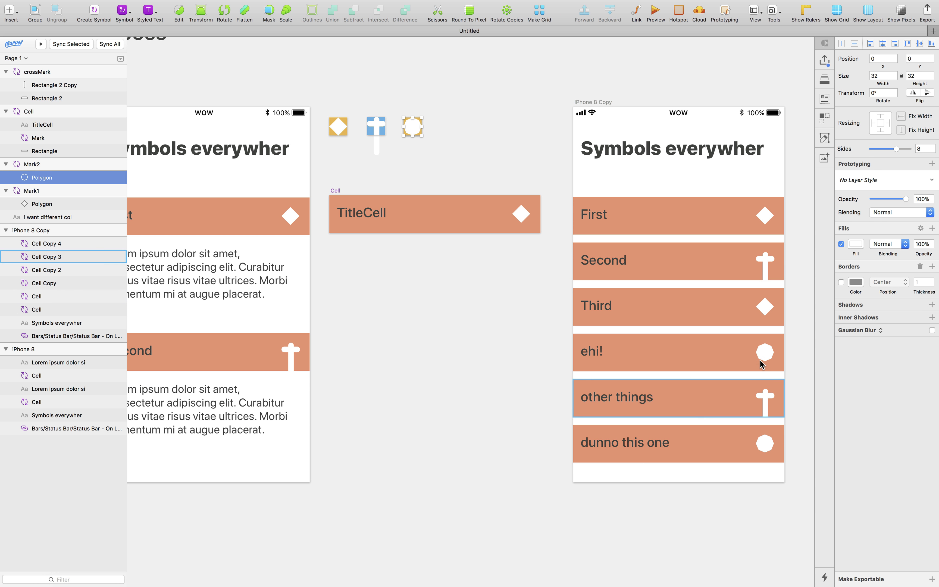
left_click(772, 218)
left_click(876, 222)
left_click(857, 276)
left_click(795, 248)
- Delete the polygon inside the Mark2 symbol and draw a triangle about 11 × 11 in its place
scroll(710, 246, "up", 3)
scroll(710, 246, "right", 5)
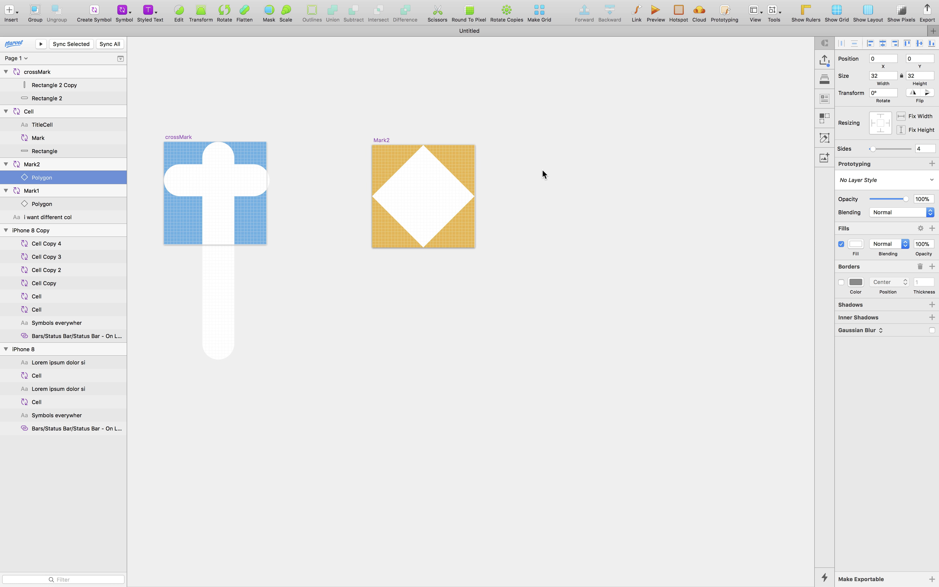
key("Delete")
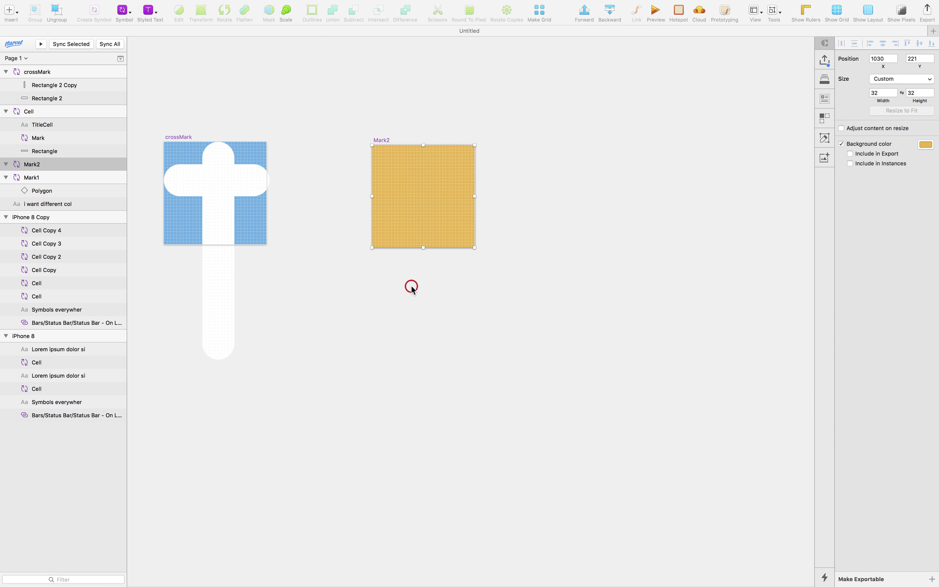
left_click(16, 12)
mouse_move(39, 26)
left_click(229, 106)
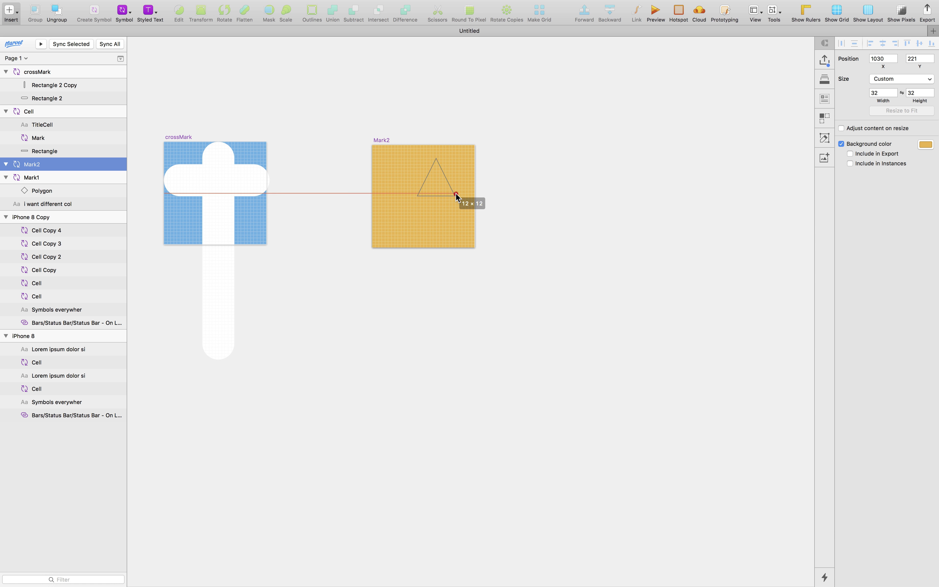
mouse_move(456, 193)
left_mouse_down()
mouse_move(461, 199)
mouse_move(434, 182)
mouse_move(444, 216)
left_mouse_up()
- Make the Mark2 triangle borderless with a white fill, duplicate it into a pyramid of three triangles, and group them
left_click(842, 264)
left_click(856, 227)
left_click(824, 257)
left_click_drag(444, 216, 406, 216)
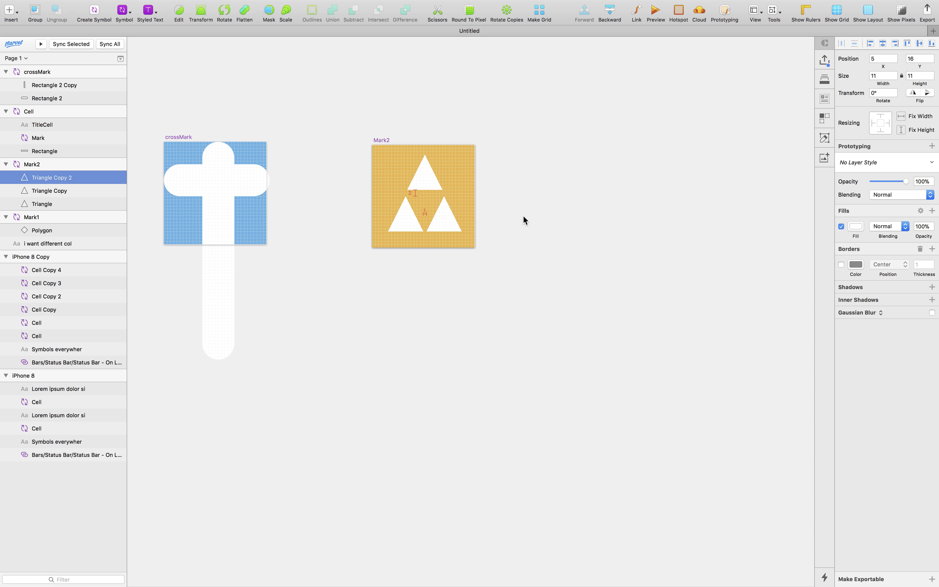
key("super+a")
key("super+g")
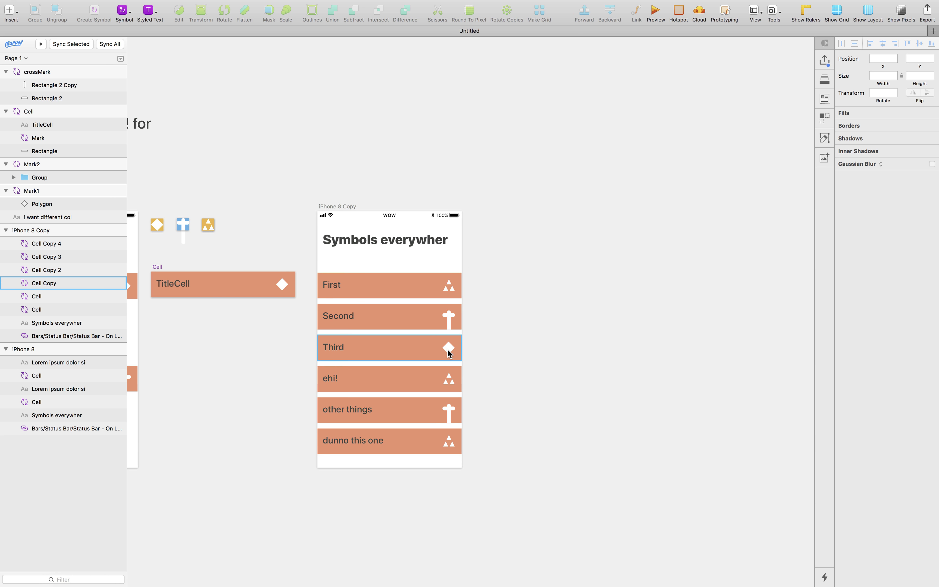
scroll(320, 434, "up", 5)
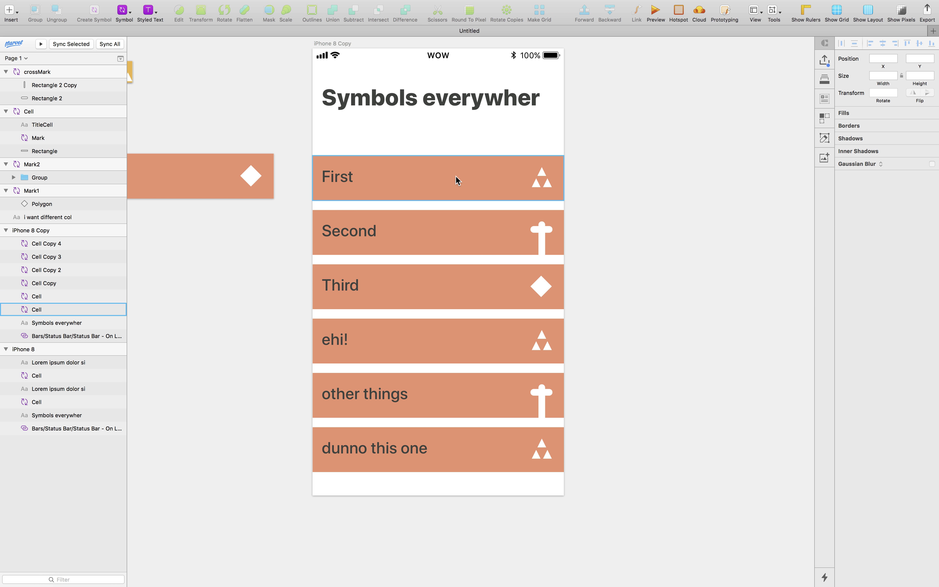
scroll(195, 167, "down", 8)
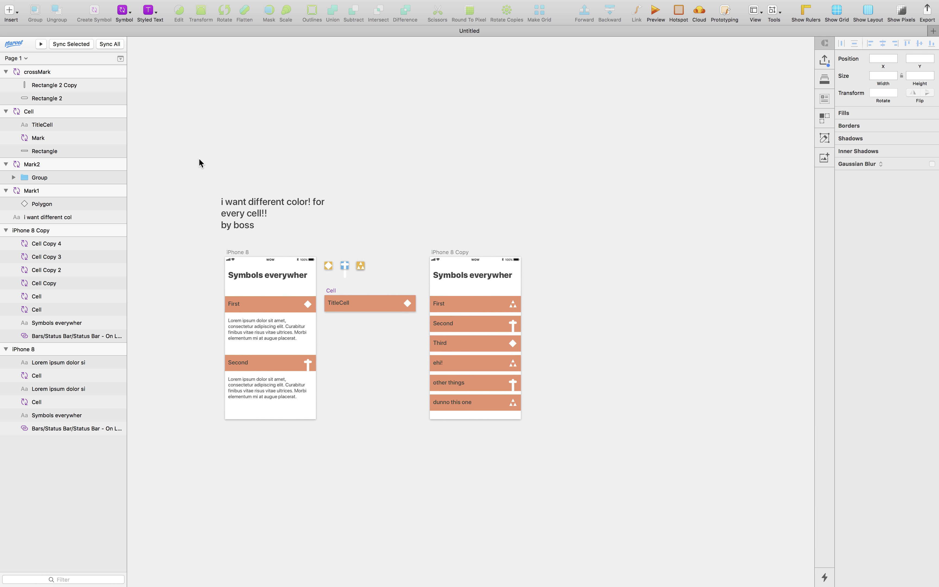
scroll(199, 163, "up", 5)
scroll(407, 303, "down", 10)
scroll(407, 303, "right", 10)
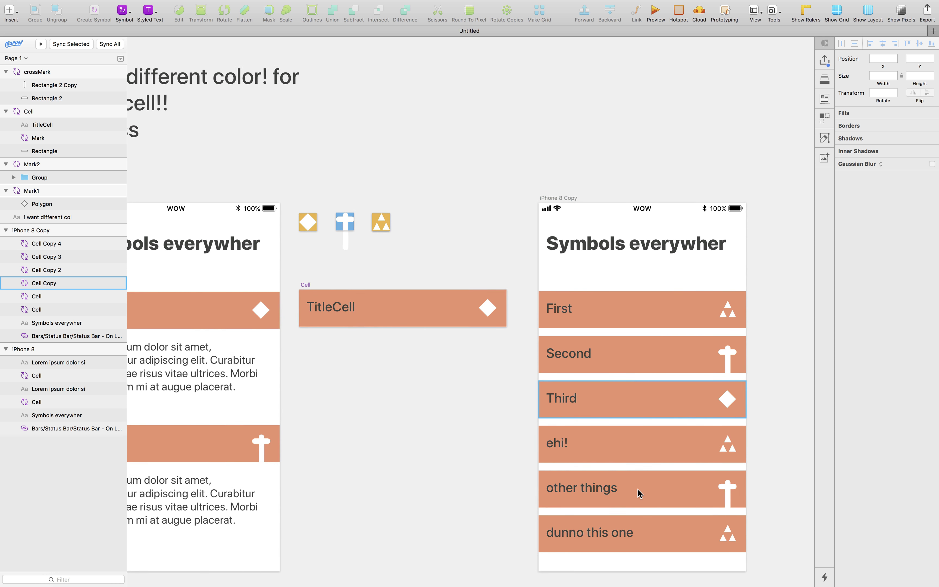
- Recolour the Cell symbol's background rectangle, trying yellow-green D3CC74 before settling on a muted red fill
left_click(358, 232)
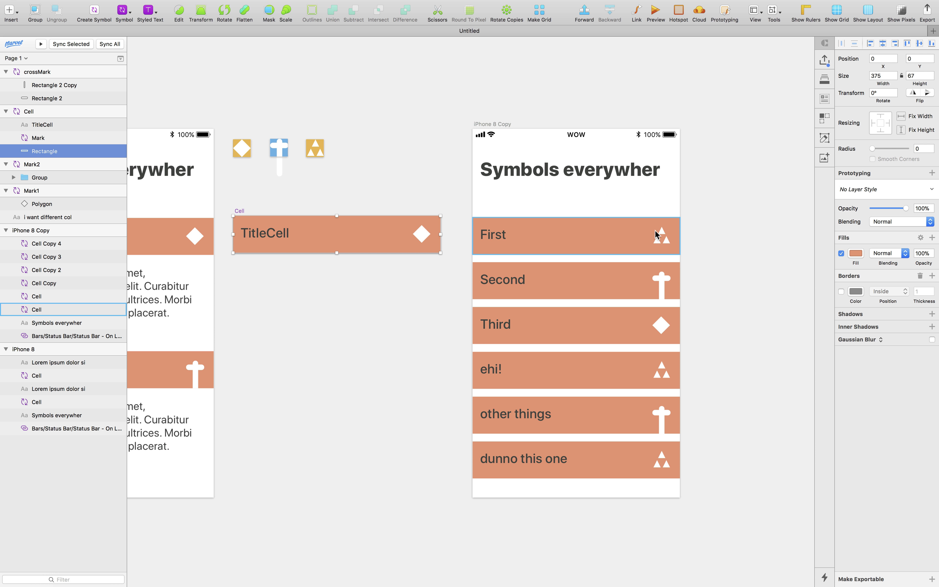
left_click(856, 253)
mouse_move(851, 311)
left_mouse_down()
mouse_move(852, 319)
mouse_move(863, 310)
left_mouse_up()
left_click_drag(855, 372, 869, 374)
left_click_drag(864, 309, 867, 310)
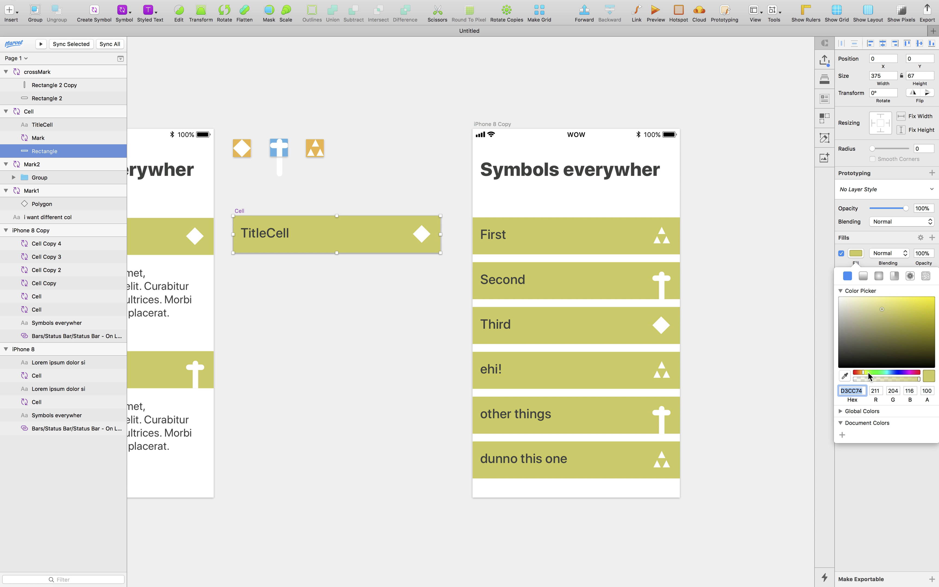
left_click_drag(869, 376, 850, 376)
left_click(875, 310)
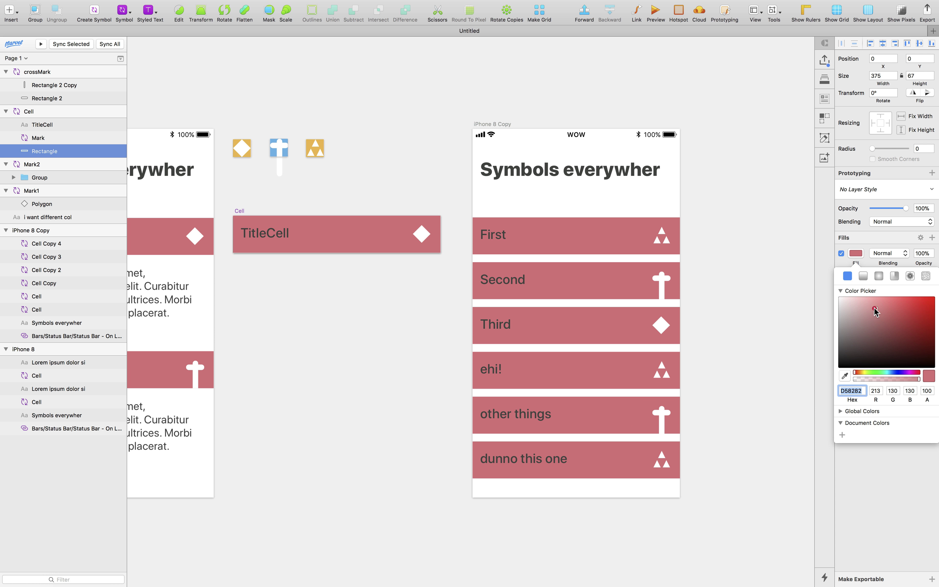
left_click_drag(875, 310, 881, 312)
left_click(737, 371)
left_click(445, 359)
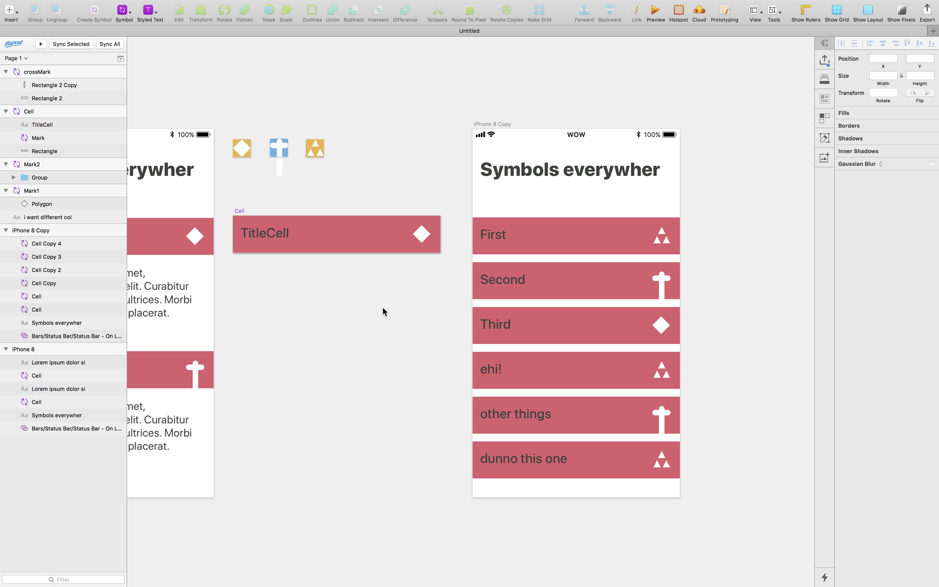
- Inspect the Cell symbol's rectangle, title and mark layers and compare them with the "First" cell's overrides
left_click(348, 243)
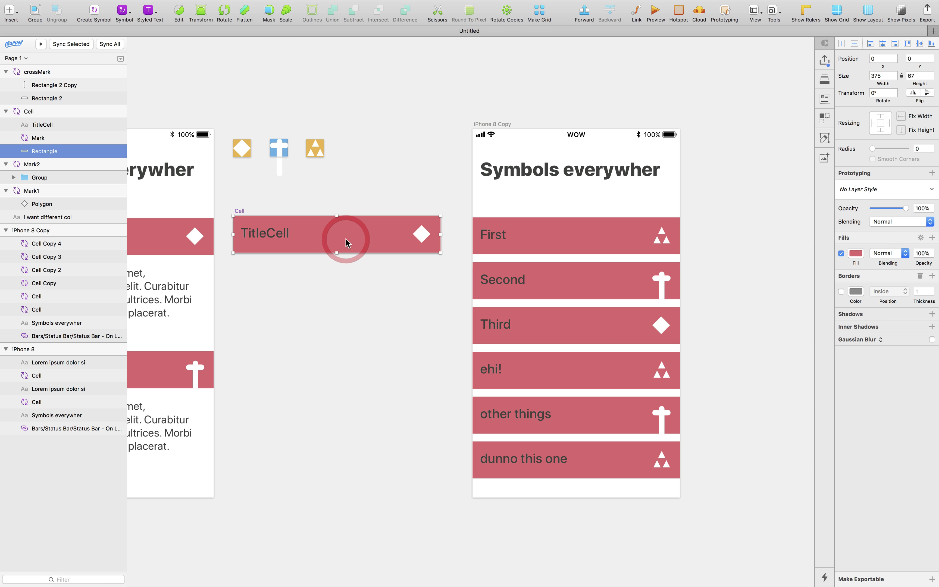
left_click(41, 126)
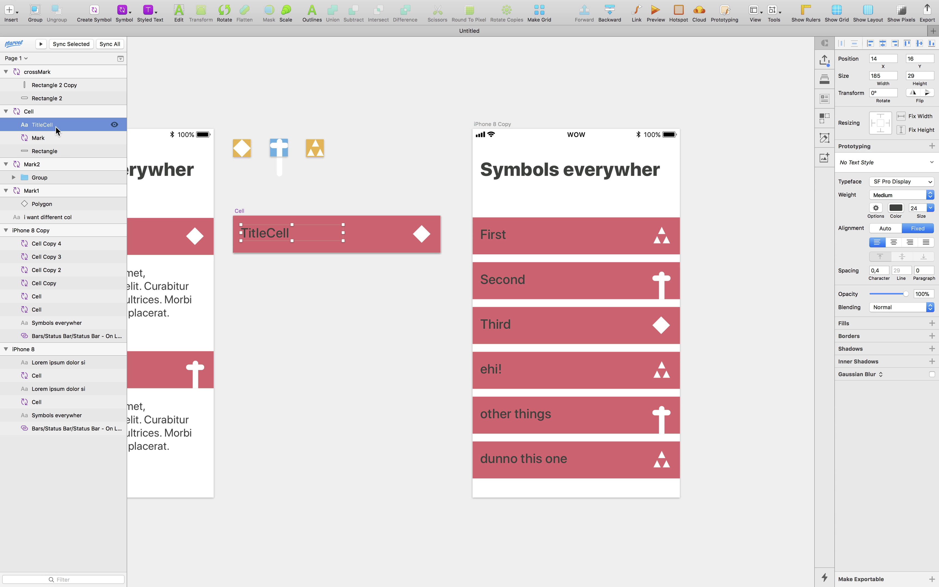
left_click(46, 138)
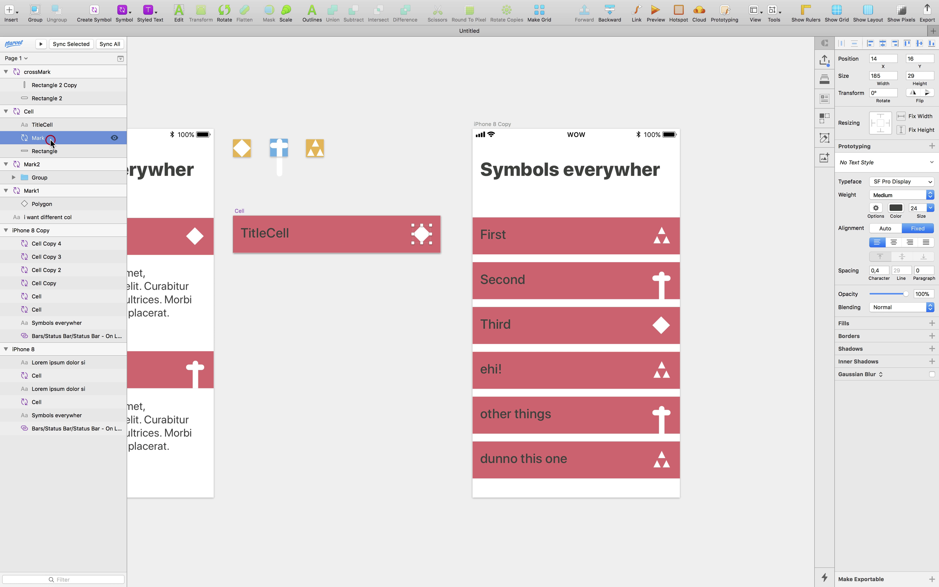
left_click(526, 243)
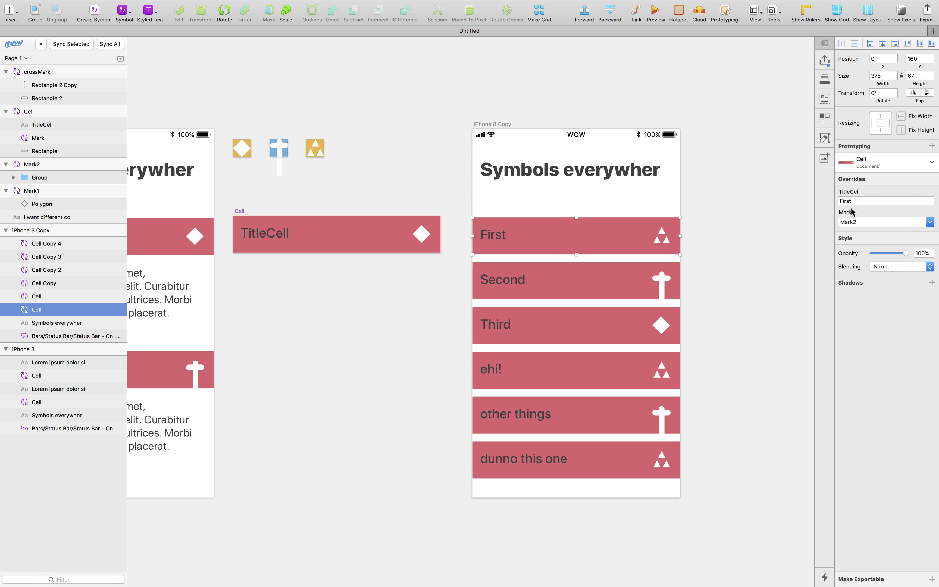
- Convert the Cell symbol's background rectangle into a nested symbol named "Color"
left_click(367, 232)
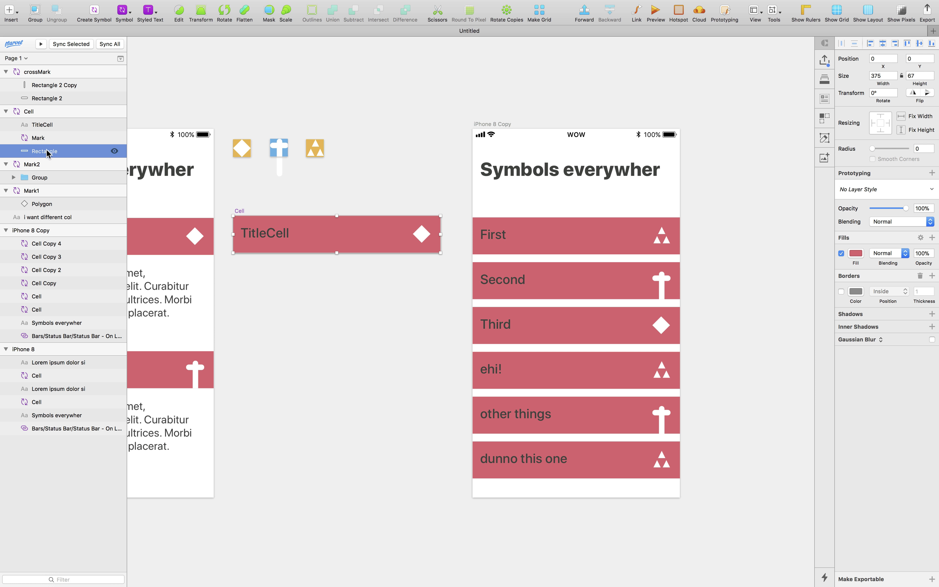
left_click(94, 11)
type("Color")
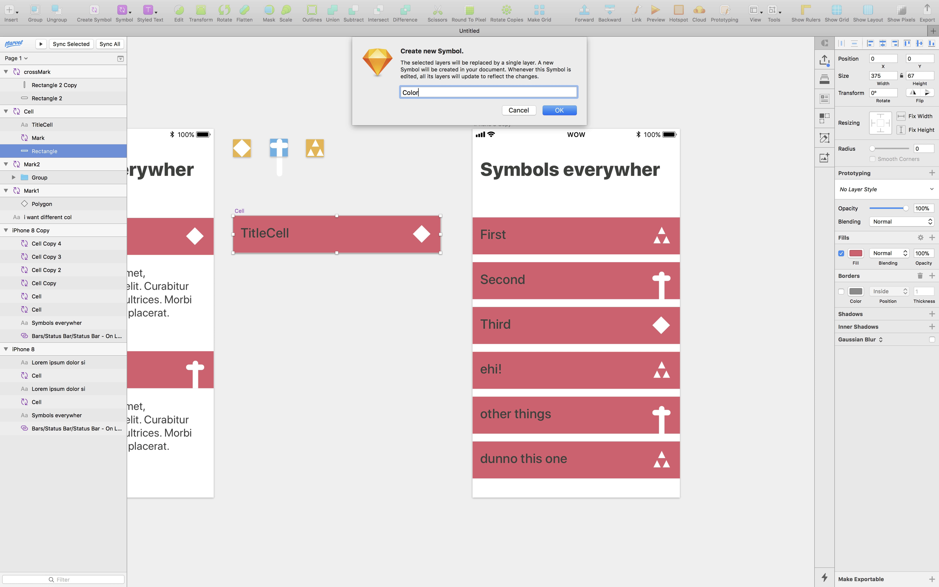
key("Return")
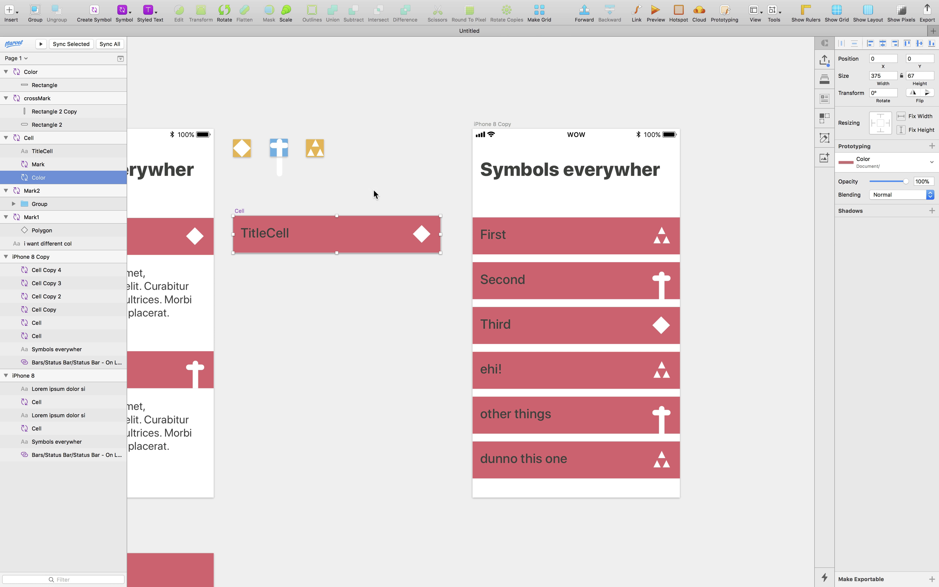
- Check the nested Color layer in the Cell symbol and the Color override options of the "First" cell
left_click(237, 211)
left_click(43, 178)
left_click(566, 233)
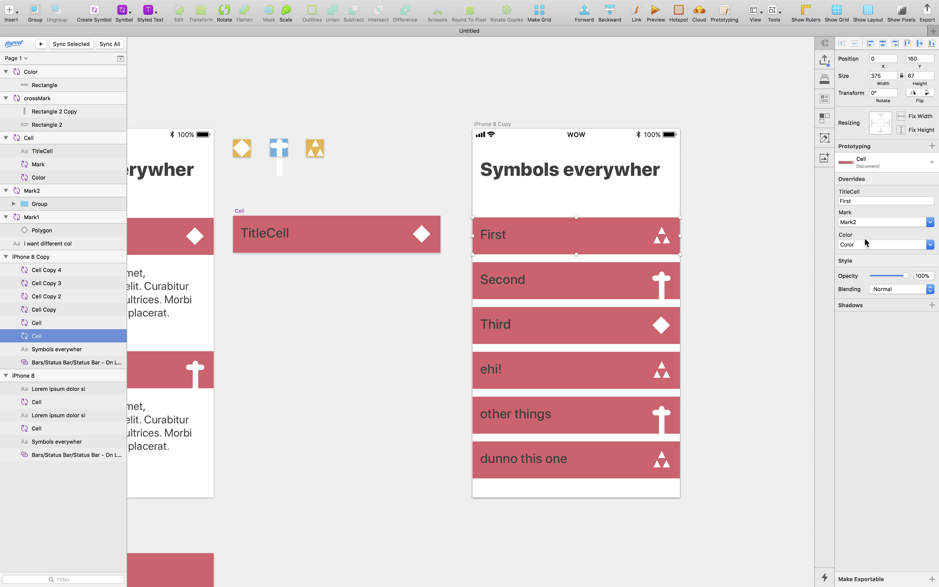
left_click(860, 246)
left_click(861, 247)
- Move the Color symbol's artboard from beneath the iPhone 8 artboard to directly below the Cell symbol
scroll(489, 399, "down", 3)
scroll(490, 399, "left", 5)
scroll(490, 399, "down", 2)
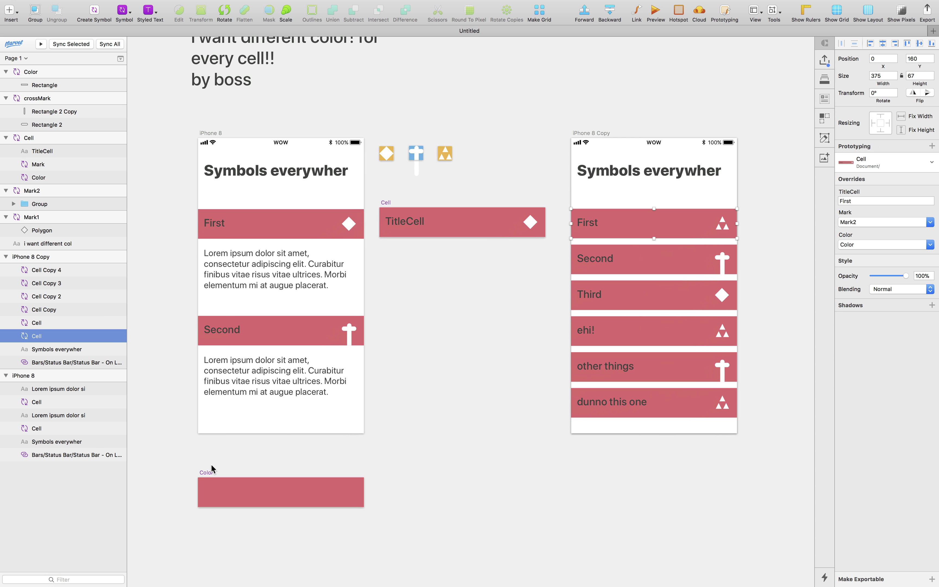
left_click_drag(212, 468, 384, 259)
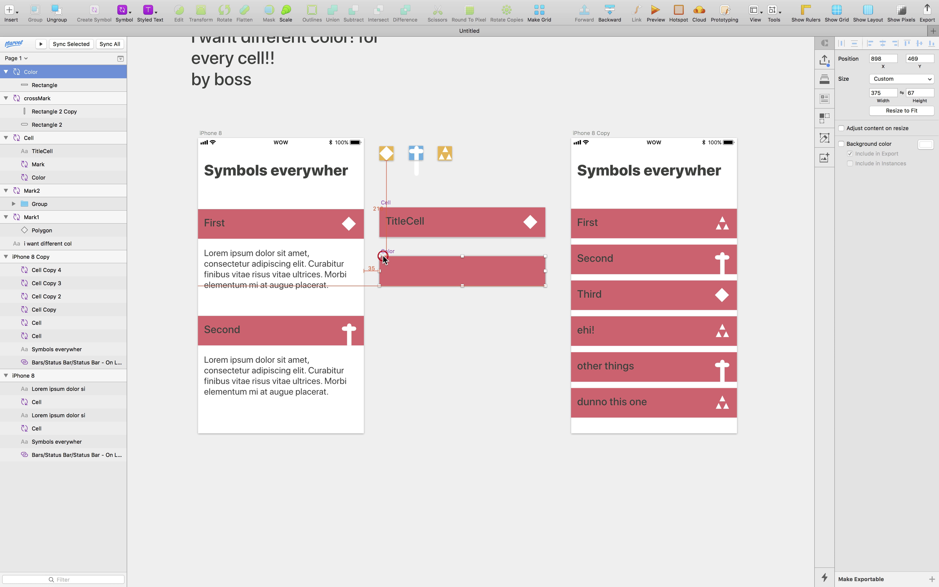
- Rename the Color symbol's artboard as "C1" and deselect it
scroll(383, 259, "up", 5)
scroll(383, 259, "right", 6)
scroll(384, 259, "down", 3)
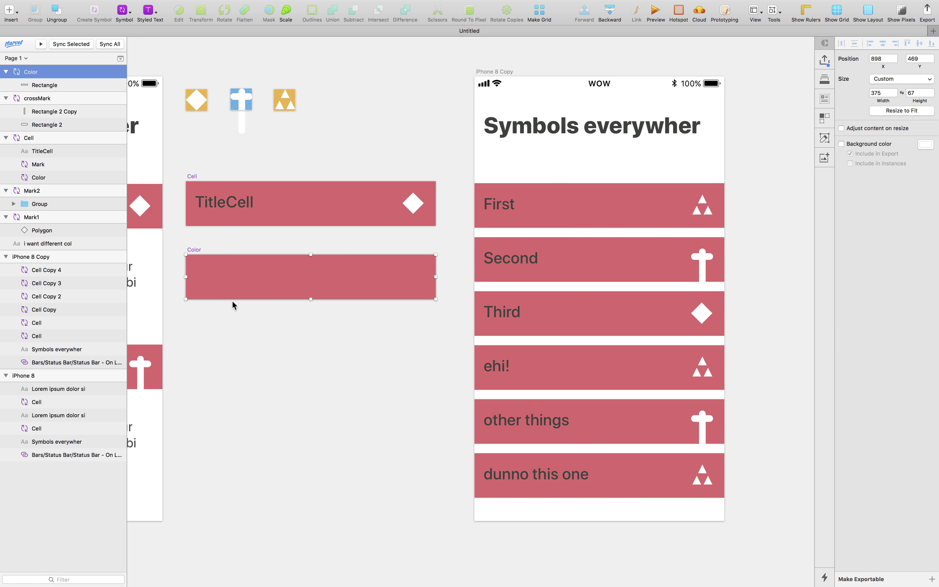
left_click(261, 346)
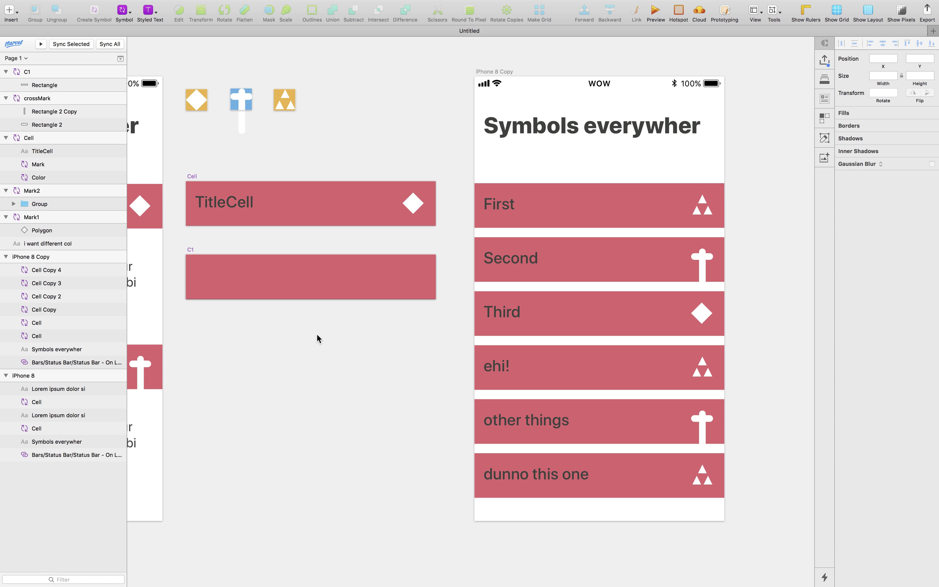
- Select the C1 symbol's artboard below the Cell symbol
left_click(267, 273)
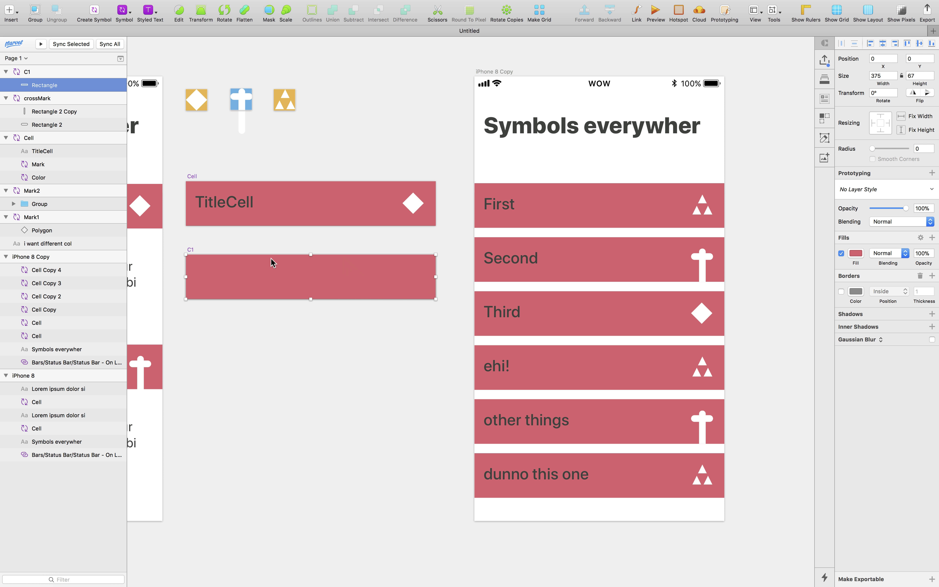
left_click(191, 250)
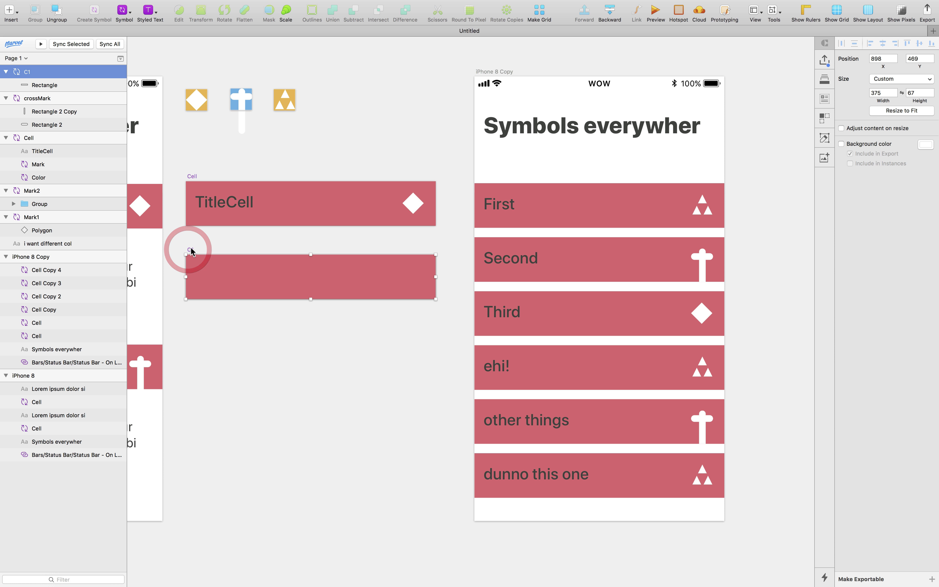